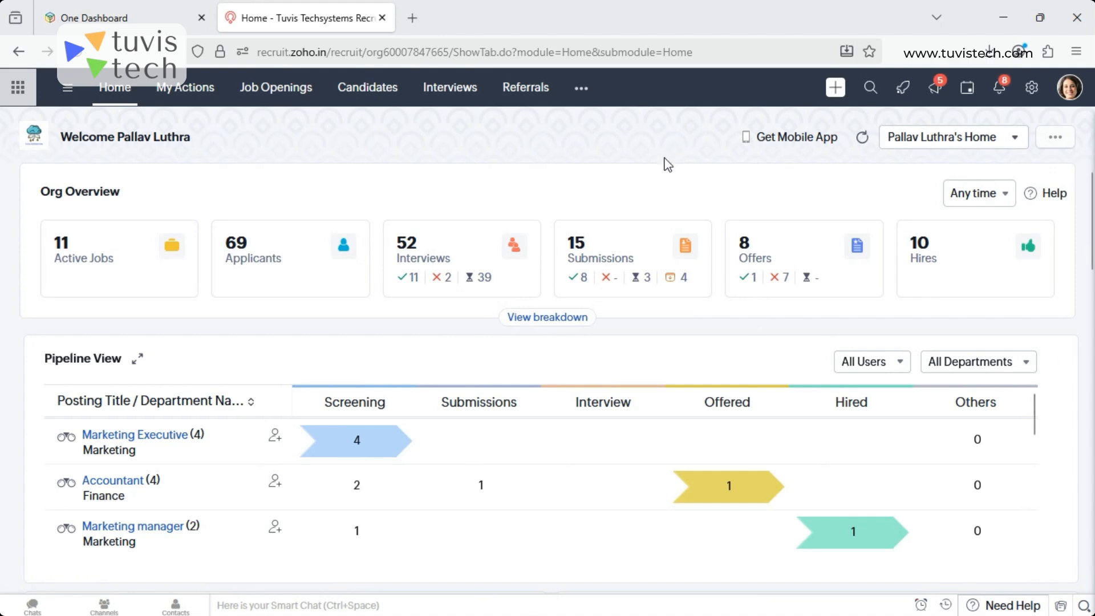
Open the Interviews module and start creating a formal interview.
left_click(441, 92)
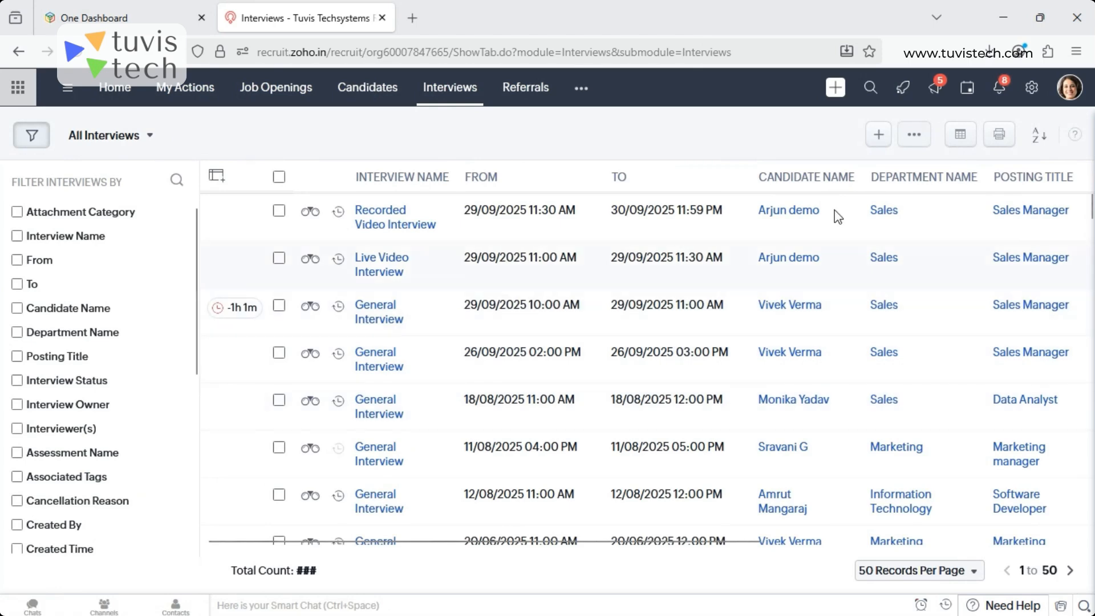
left_click(880, 137)
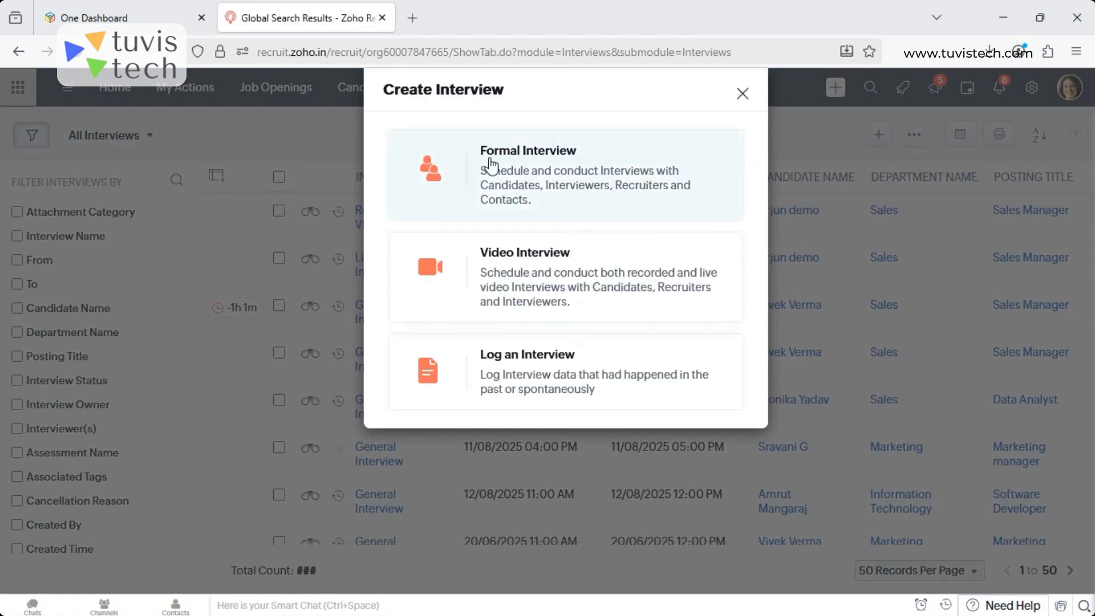
left_click(528, 153)
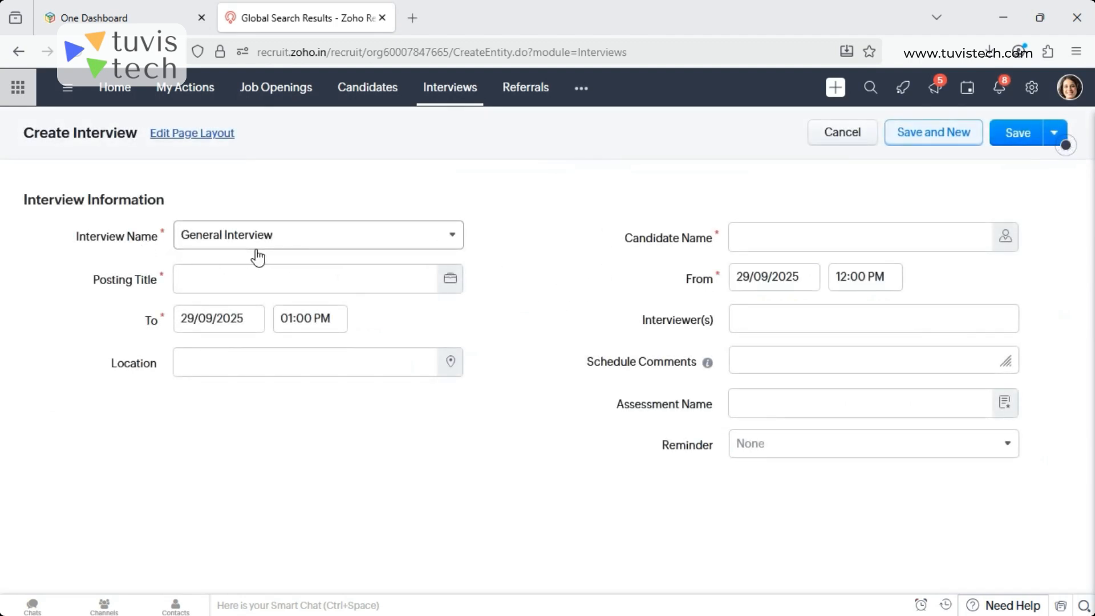
Set the new interview's name to General Interview, its posting title to Sales Manager, and choose the candidate.
left_click(266, 234)
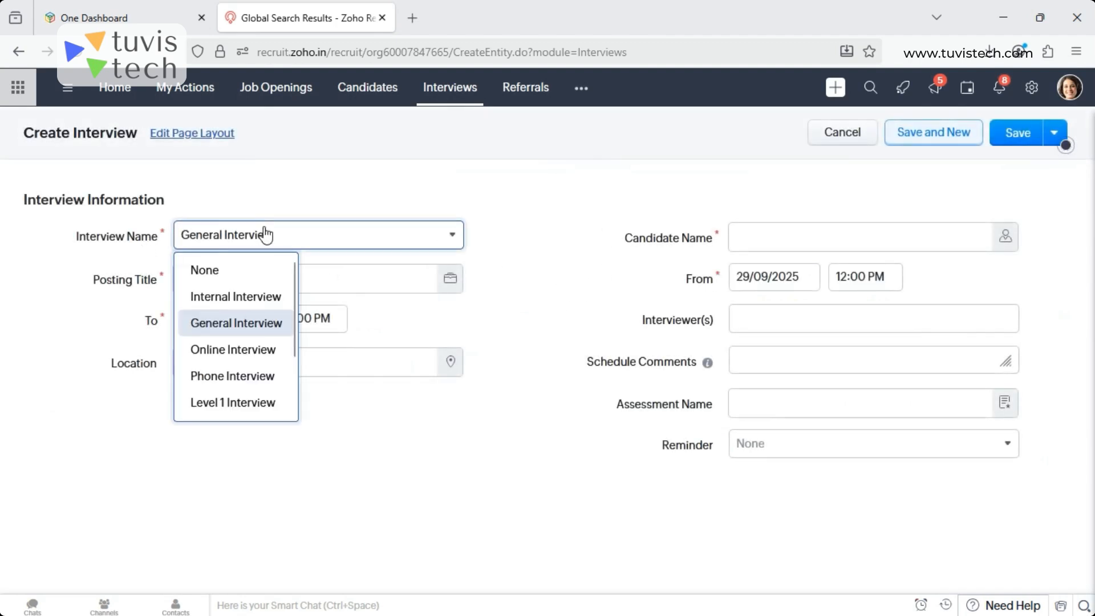
left_click(243, 328)
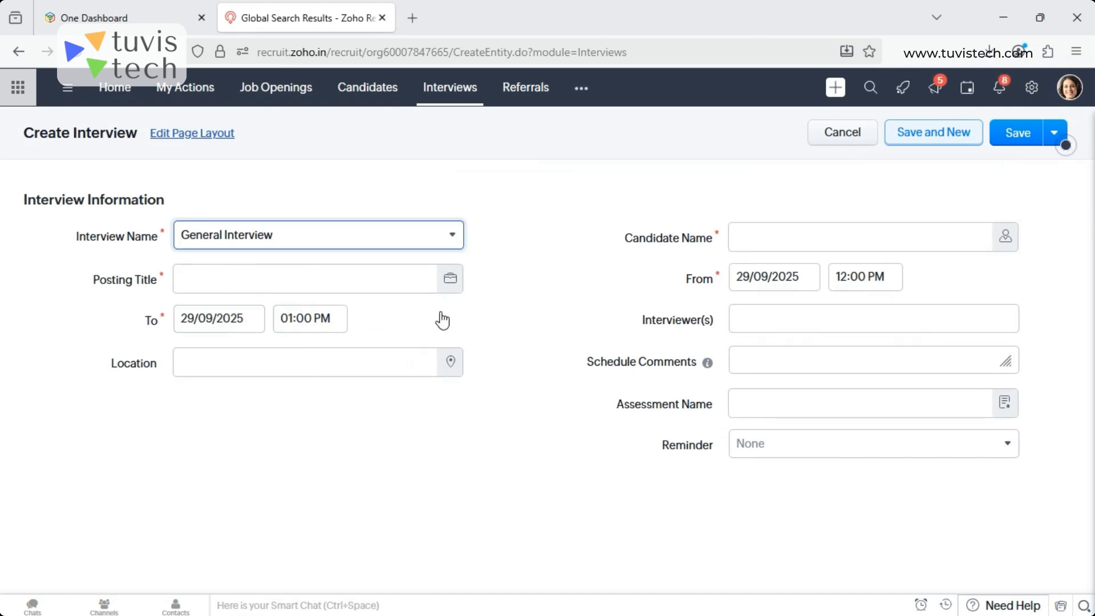
left_click(451, 279)
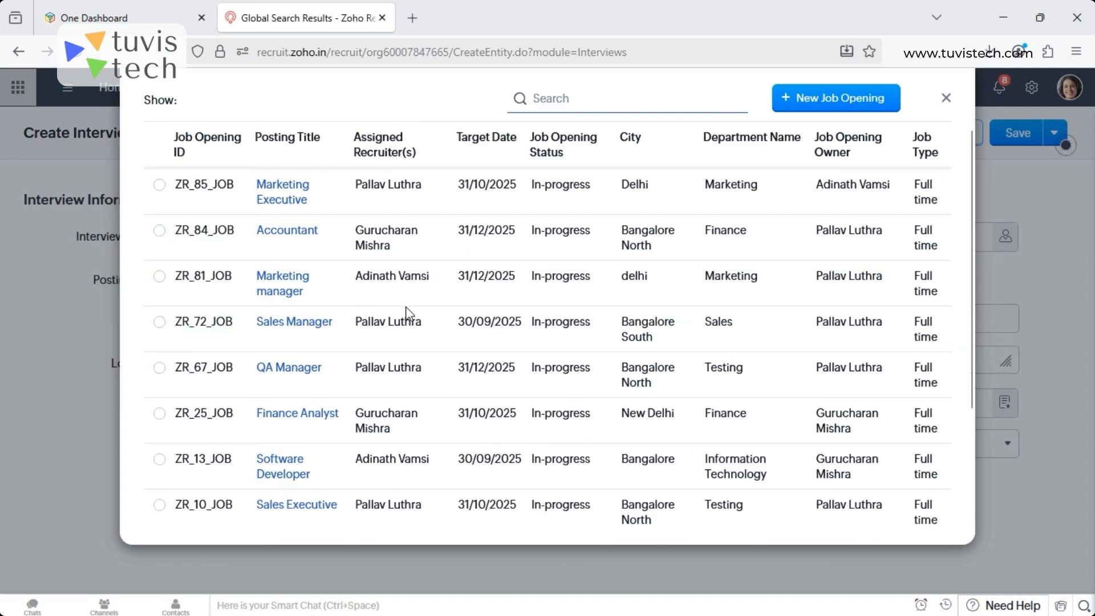
left_click(294, 326)
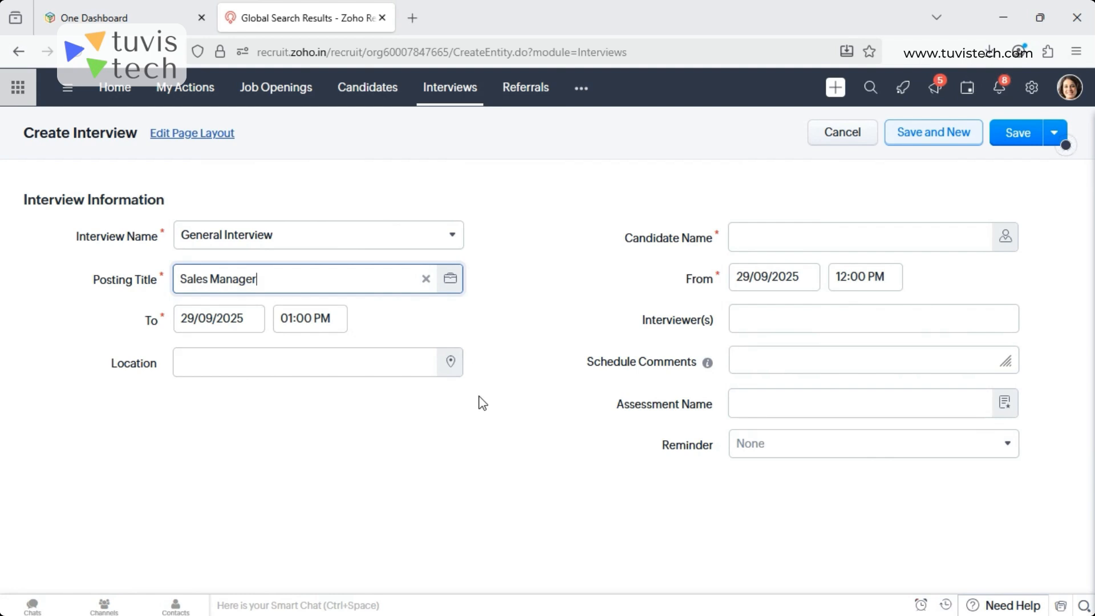
left_click(1006, 237)
left_click(213, 227)
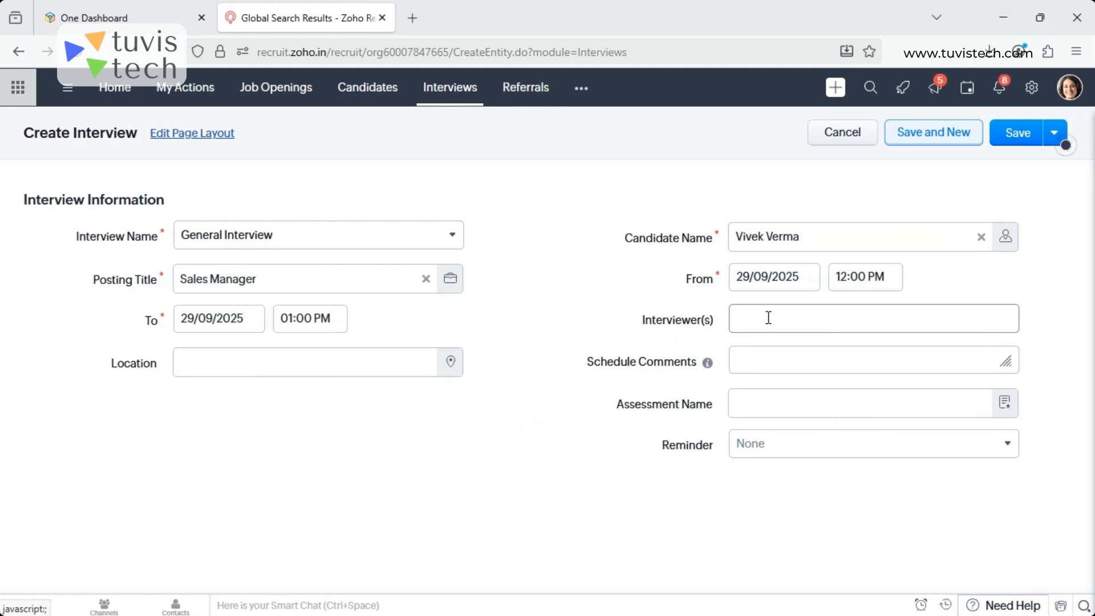
Attach the assessment named Interview Assessment to the new interview and set its reminder to 1 day before.
left_click(1006, 404)
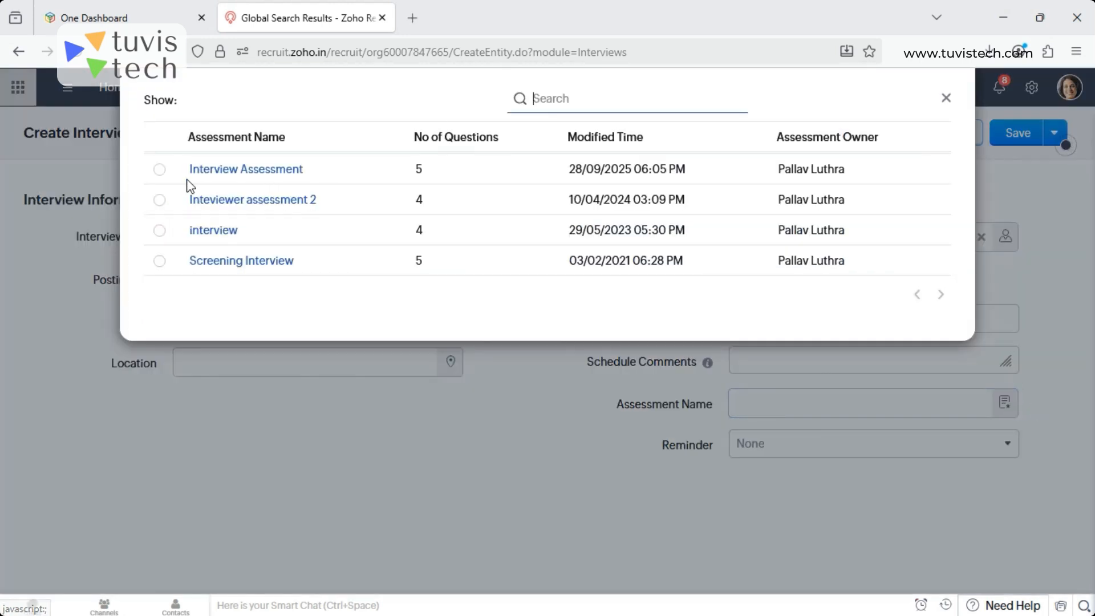
left_click(159, 170)
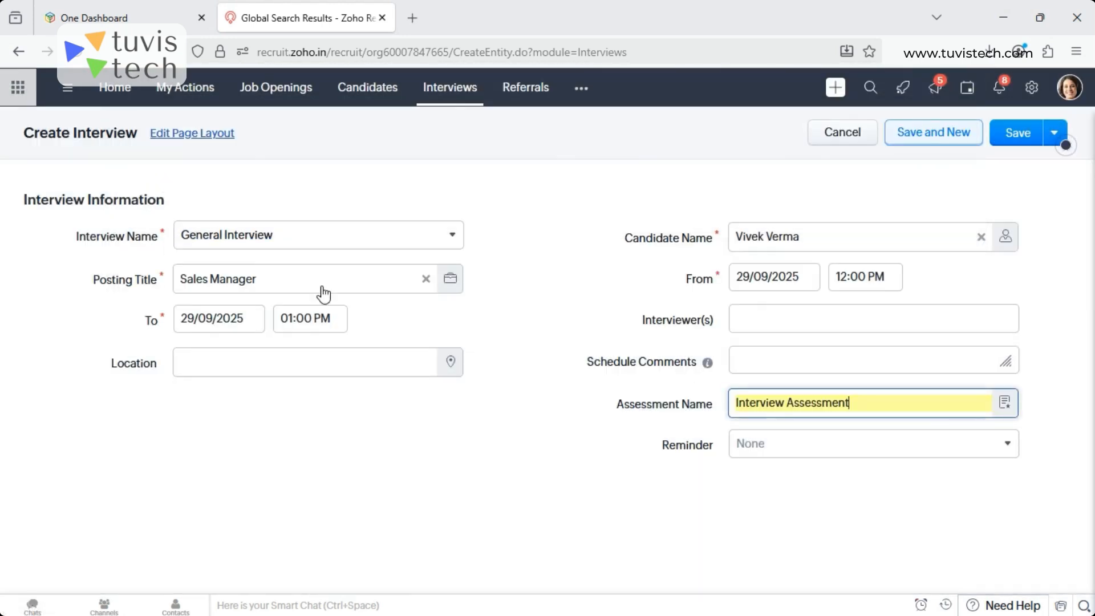
left_click(814, 445)
scroll(818, 368, "down", 2)
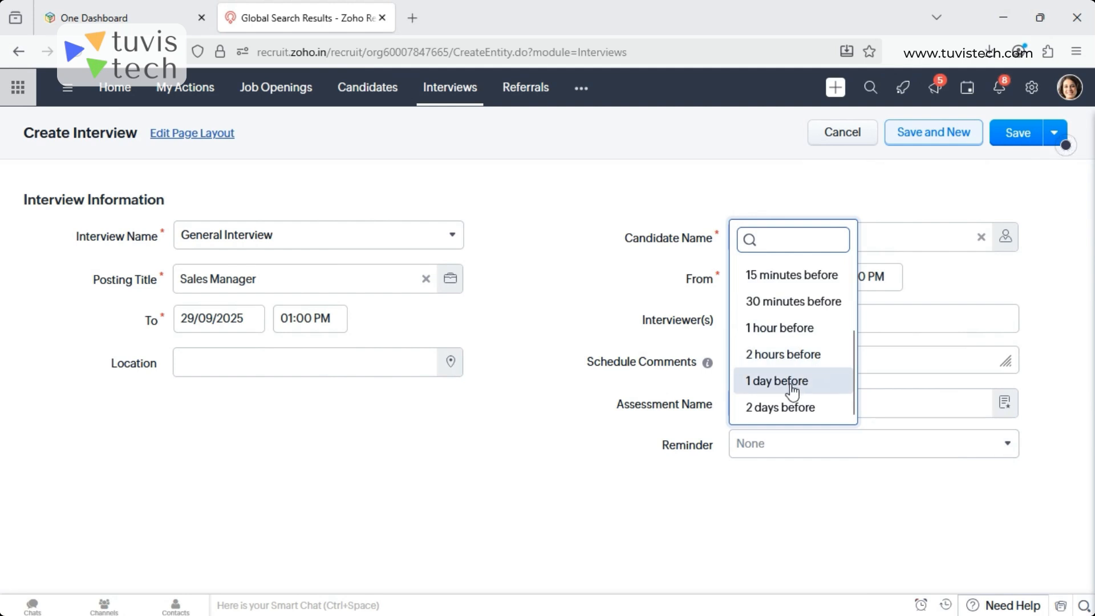
left_click(788, 381)
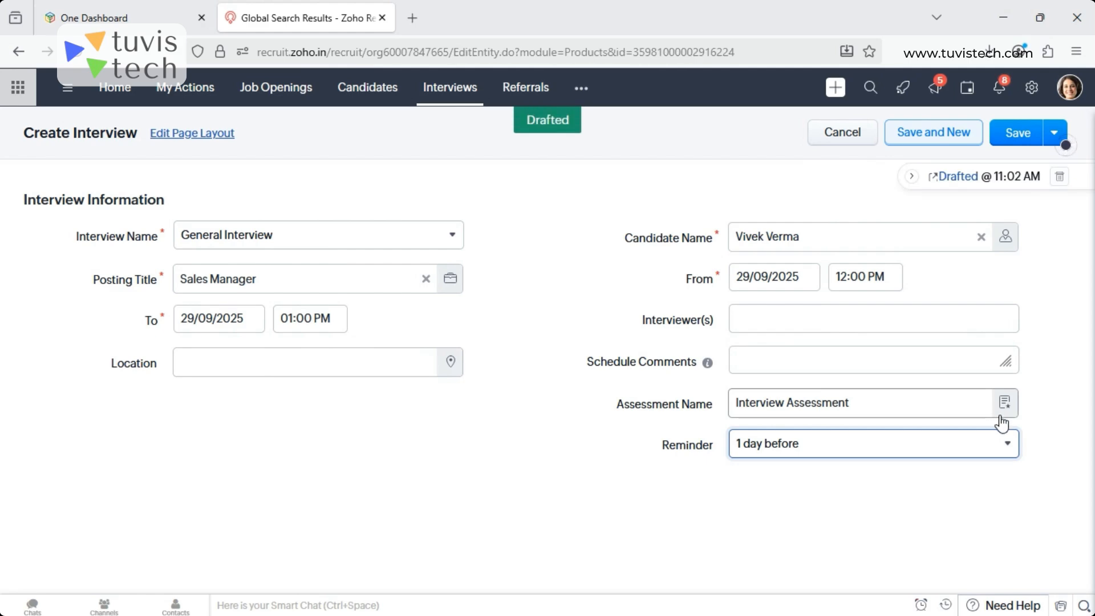
Cancel the new interview and discard its draft.
left_click(843, 143)
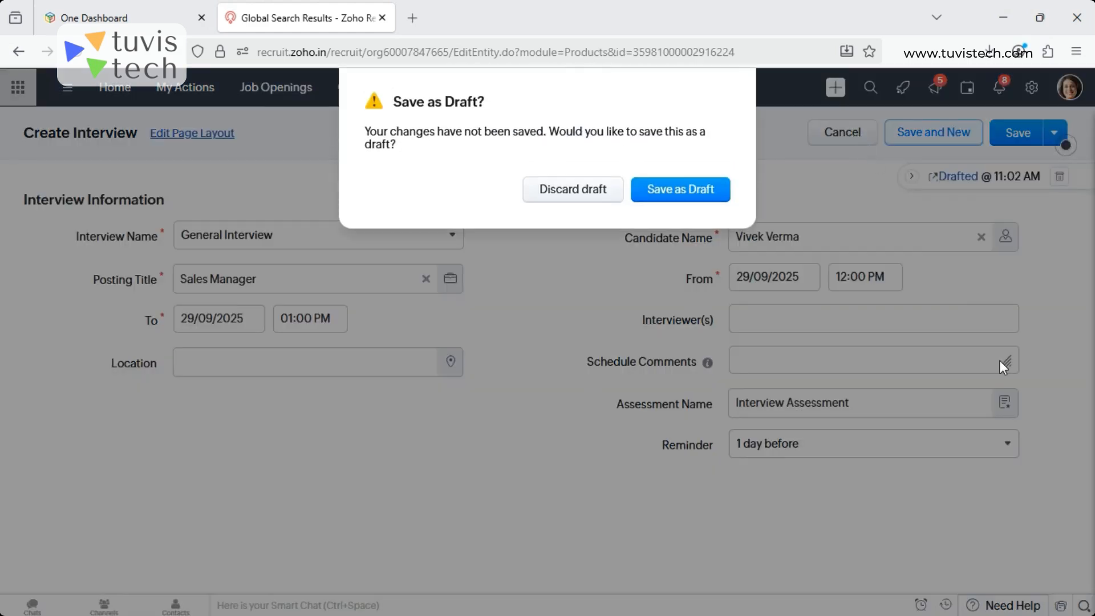
left_click(576, 193)
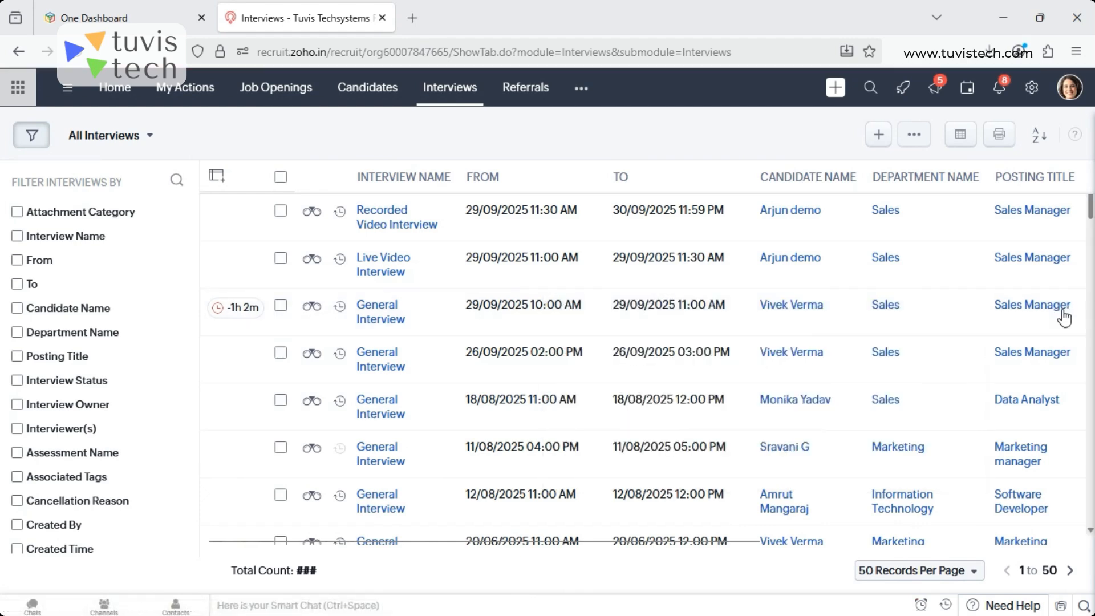
Open the General Interview scheduled for 29/09/2025 10:00 AM and bring up its evaluation form with the assessment questions.
left_click(376, 318)
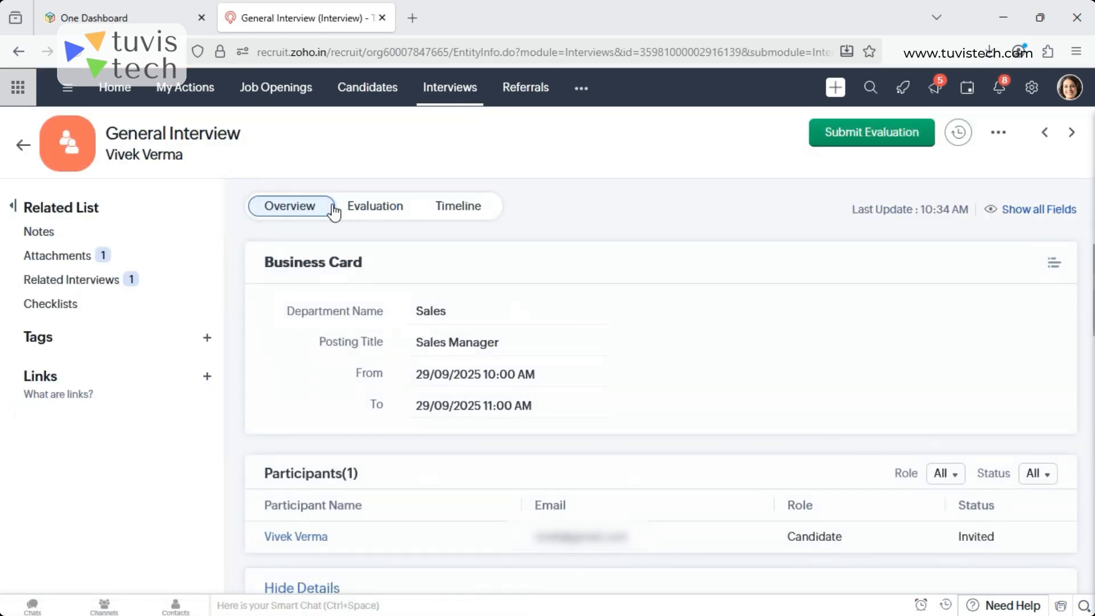
left_click(876, 137)
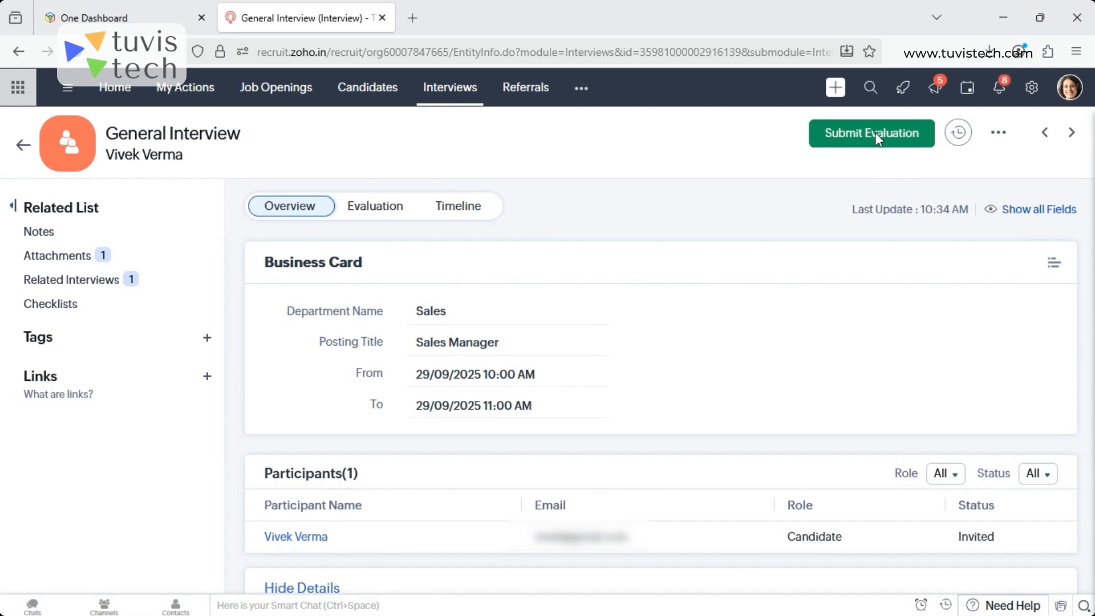
scroll(942, 408, "down", 2)
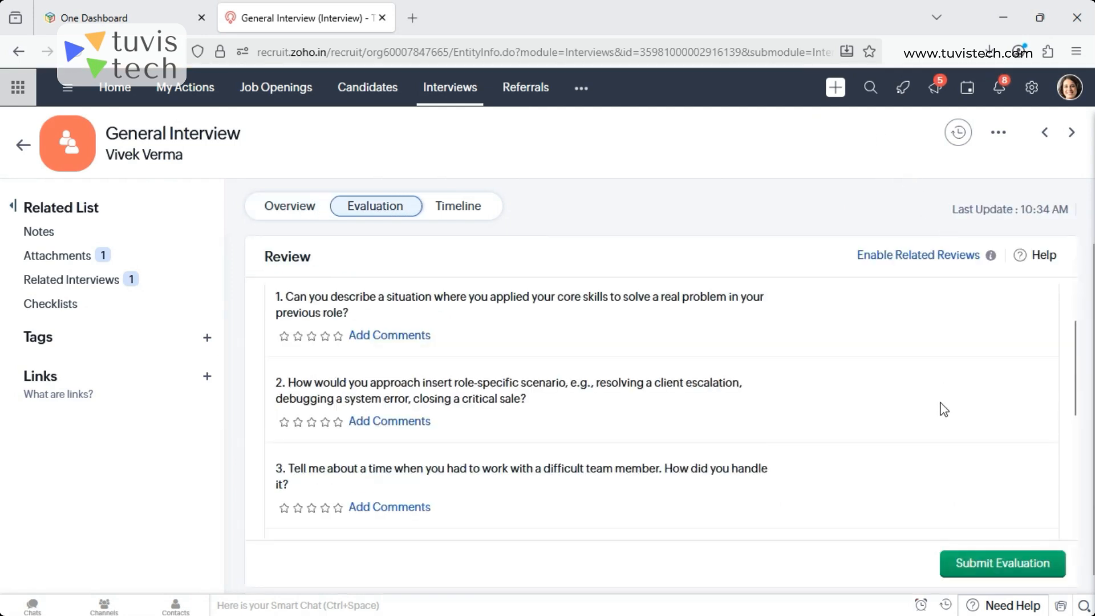
scroll(942, 406, "down", 1)
scroll(944, 405, "up", 2)
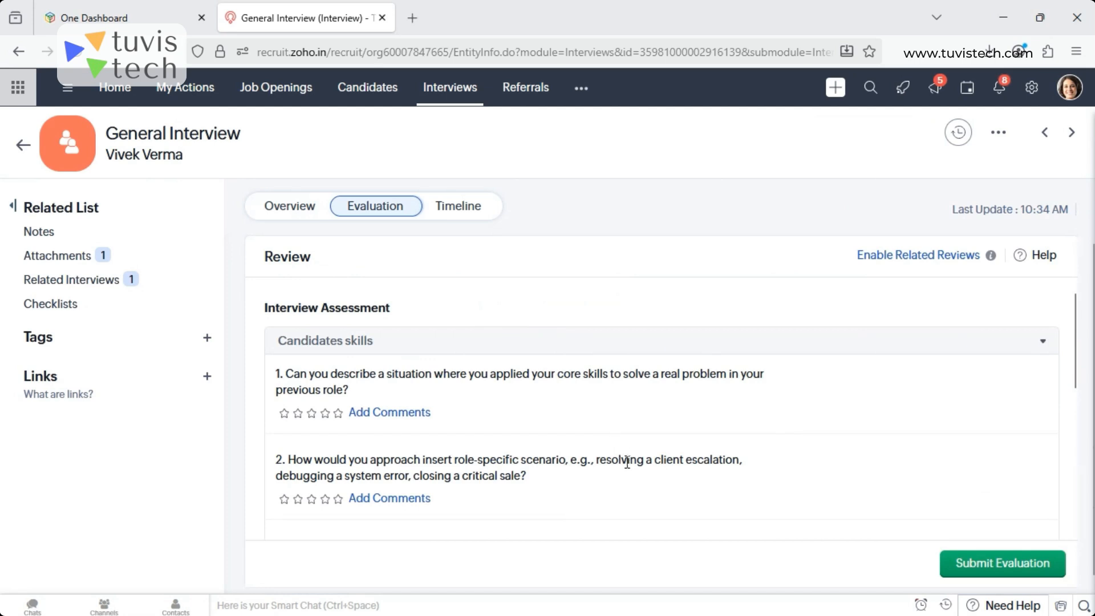
Rate question 1, about applying core skills, four stars and add the comment "Great".
mouse_move(1083, 329)
left_mouse_down()
mouse_move(1079, 352)
mouse_move(1081, 335)
left_mouse_up()
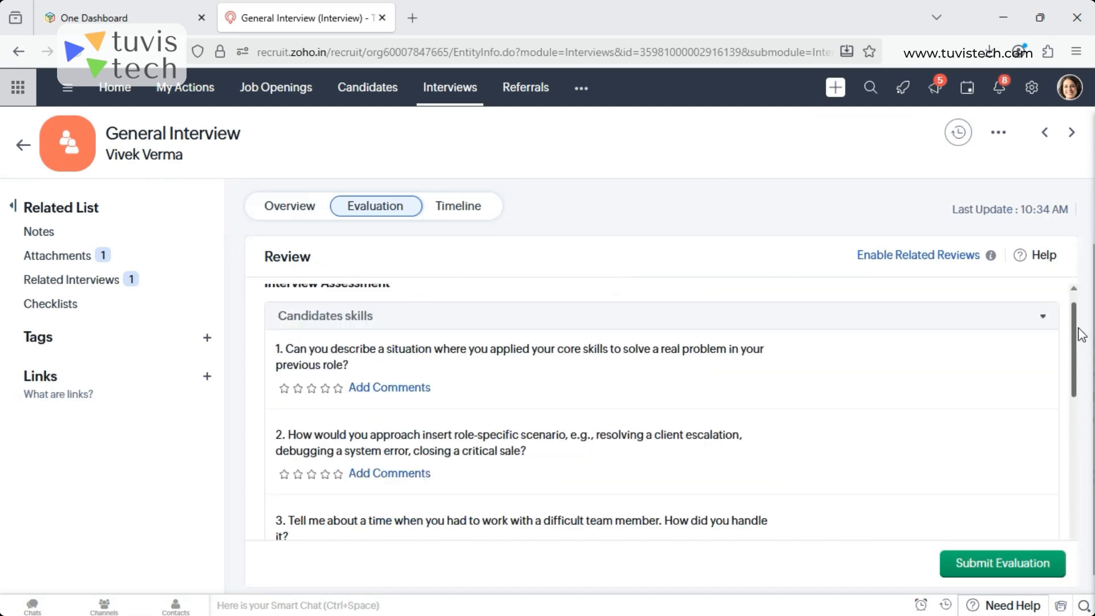
left_click(325, 389)
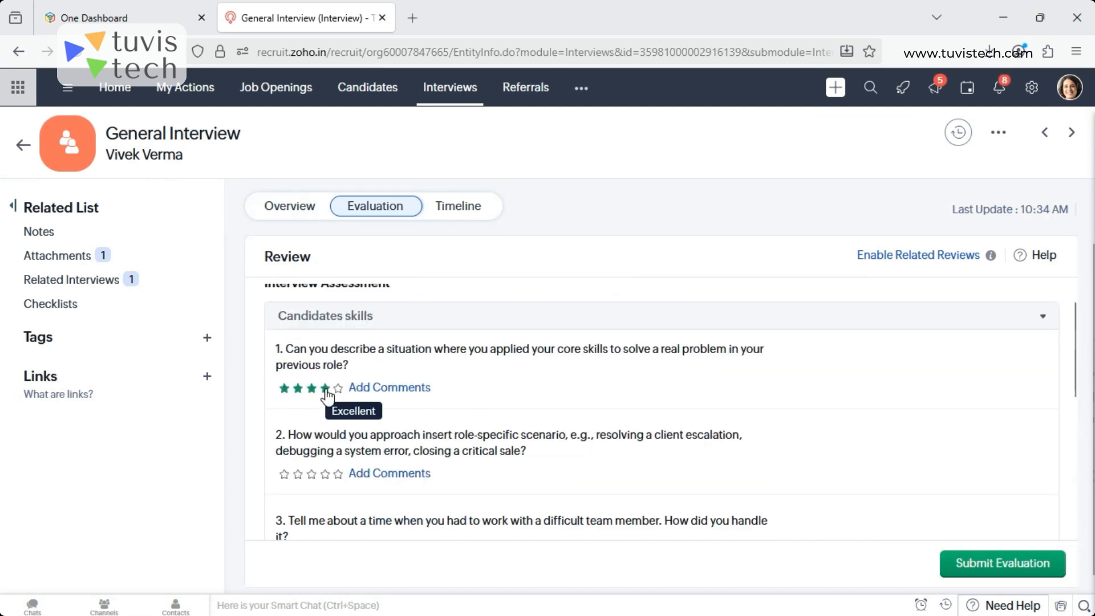
left_click(391, 390)
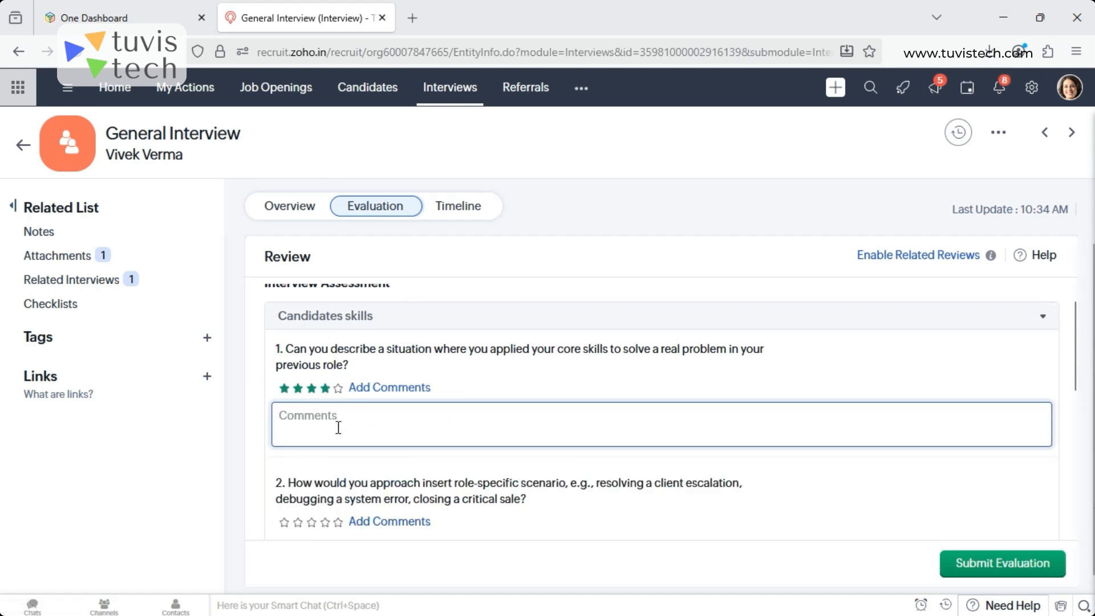
type("Great")
left_click(777, 483)
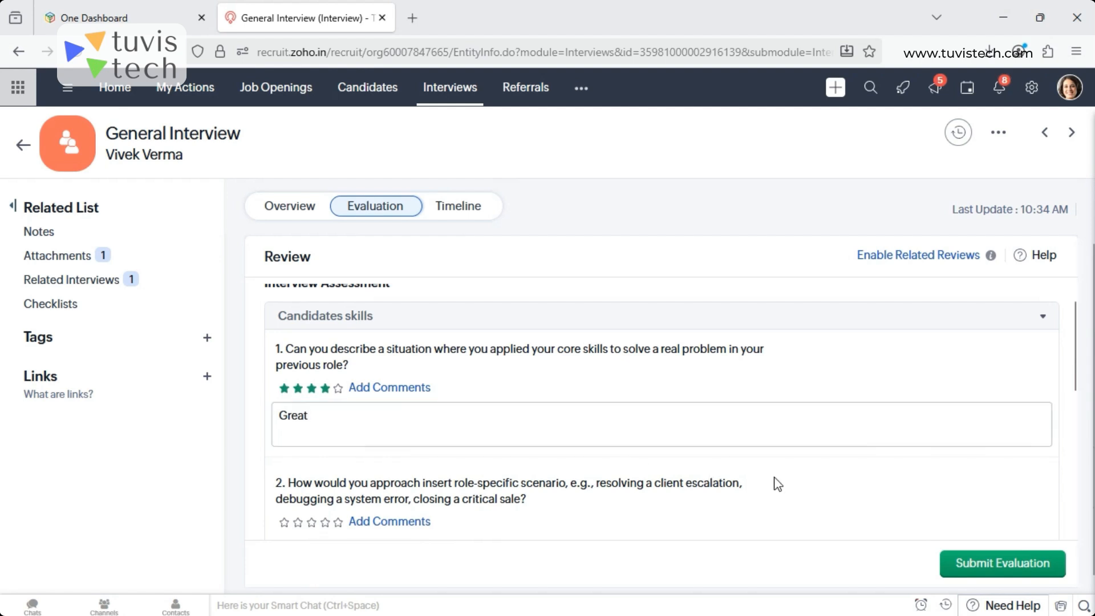
Rate question 2, about the role-specific scenario, four stars and add the comment "Great".
left_click(325, 522)
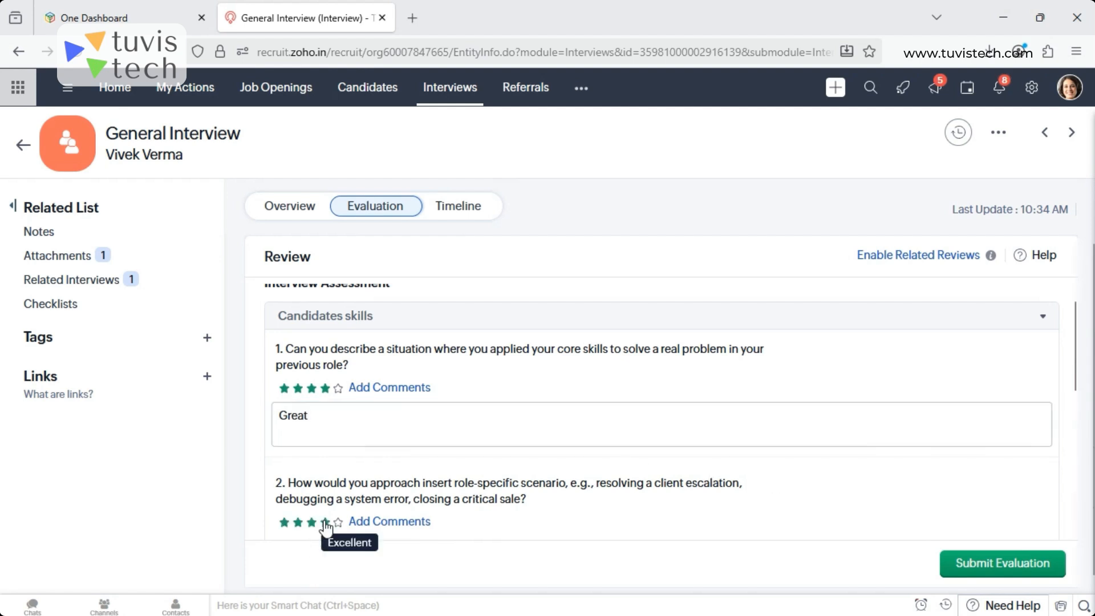
left_click(391, 522)
scroll(916, 398, "down", 3)
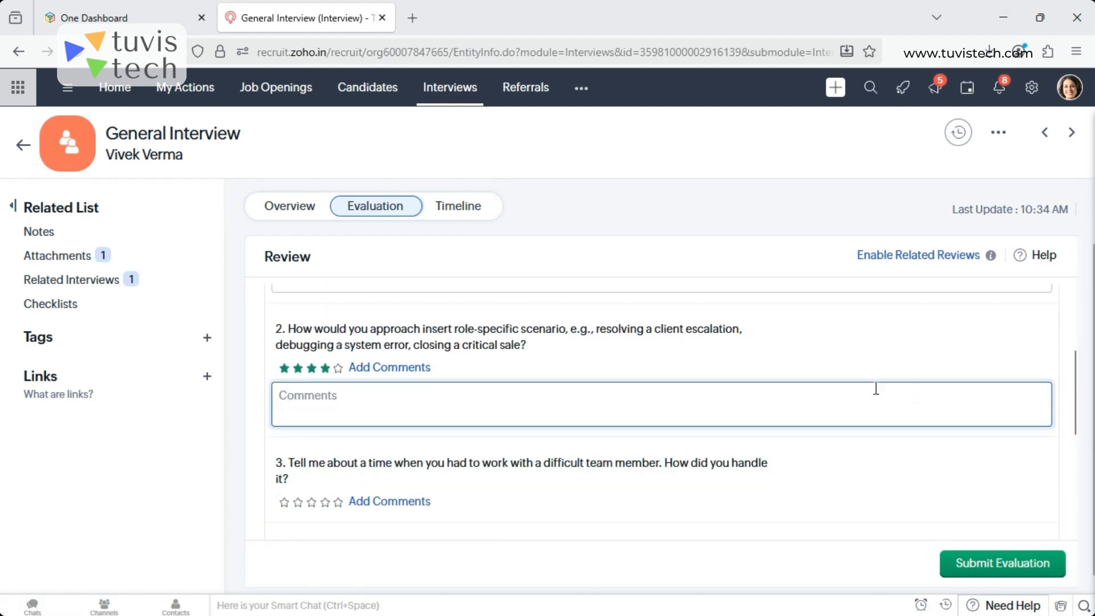
type("Great")
Rate question 3, about working with a difficult team member, four stars and add the comment "Great".
left_click(326, 505)
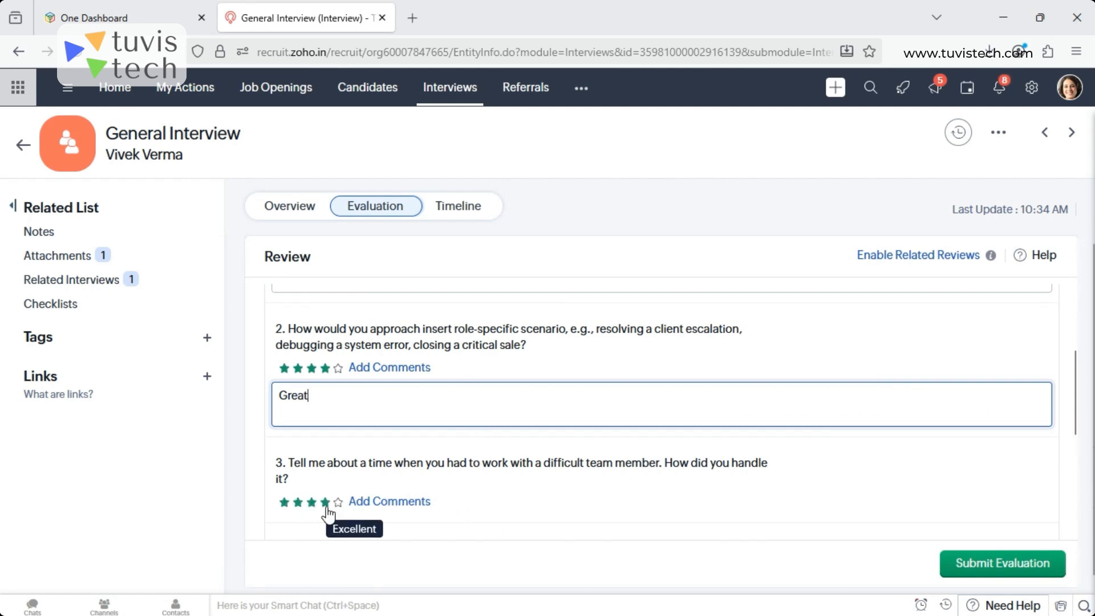
left_click(387, 502)
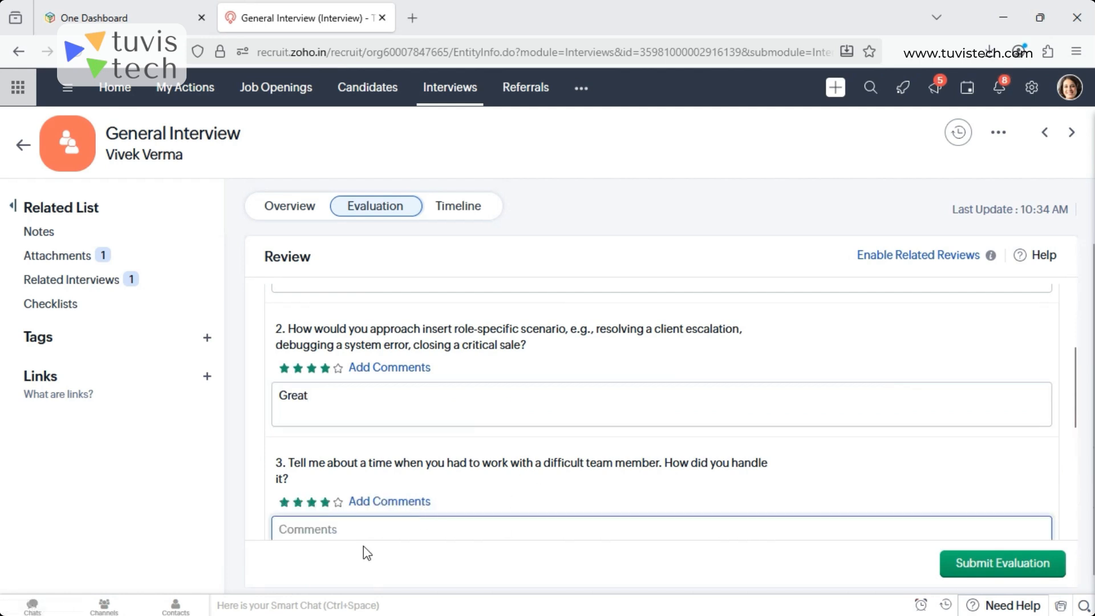
type("Great")
key("BackSpace")
key("BackSpace")
key("BackSpace")
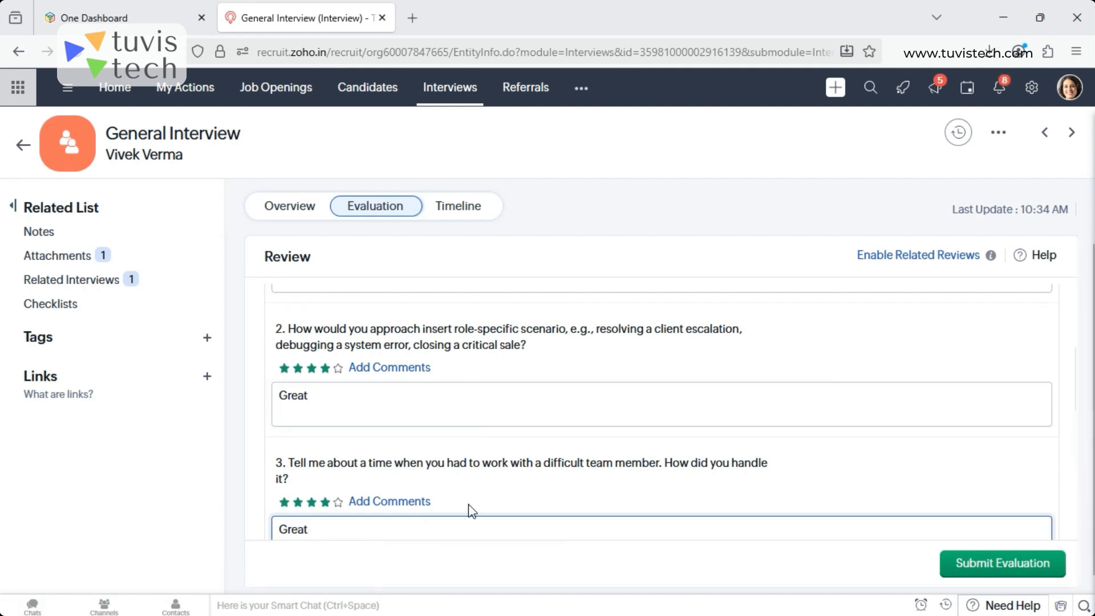
Rate question 4, about the most recently learned skill or tool, three stars and add the comment "Great".
scroll(470, 508, "down", 4)
left_click(319, 390)
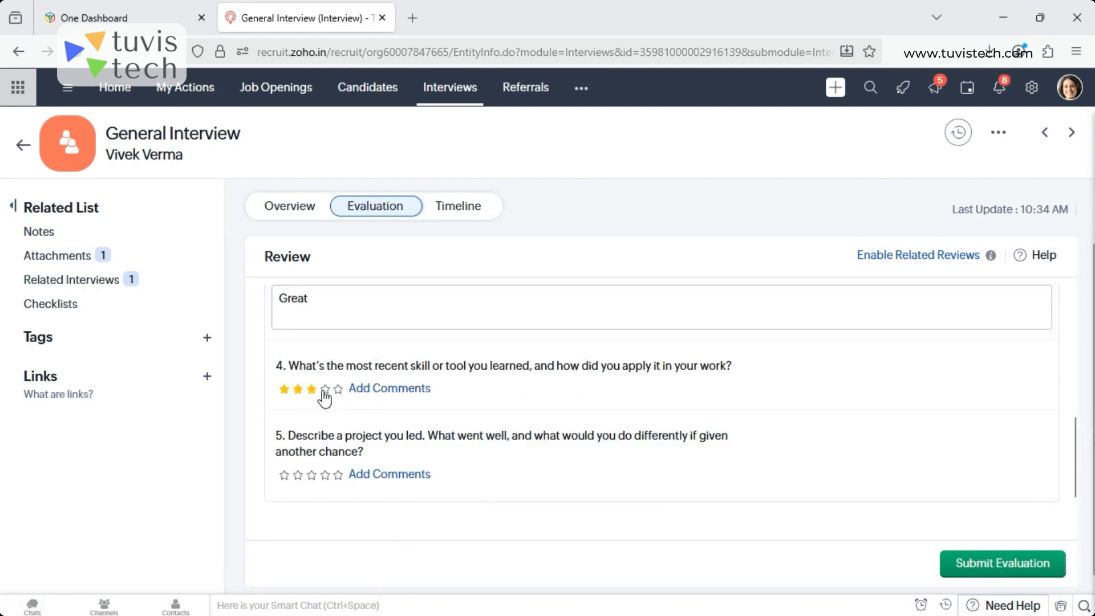
left_click(367, 389)
type("Great")
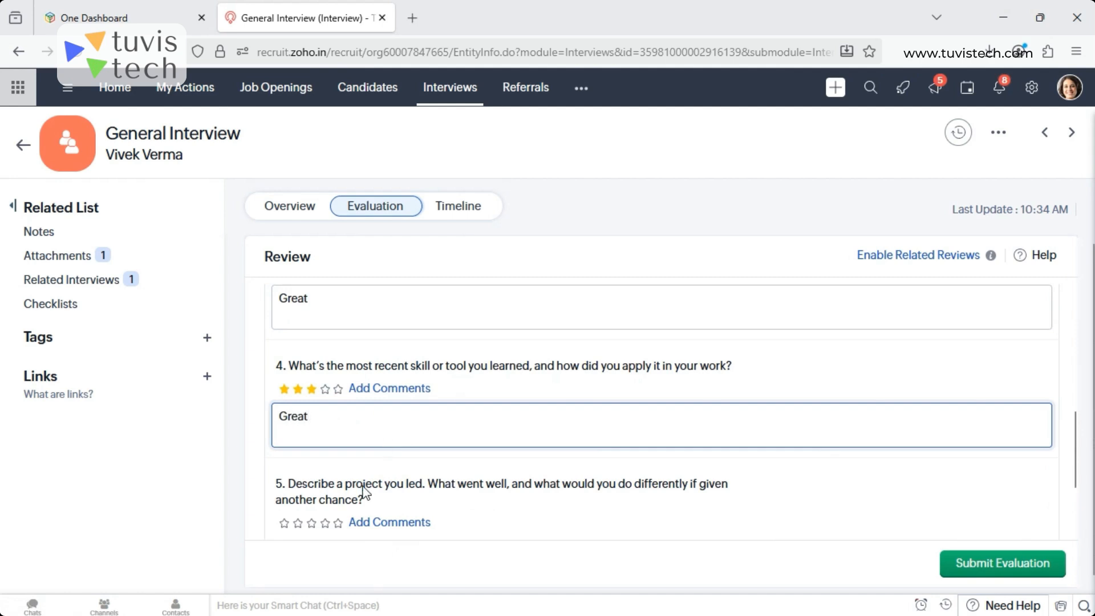
Rate question 5, about a project the candidate led, four stars and add the comment "Great".
left_click(325, 523)
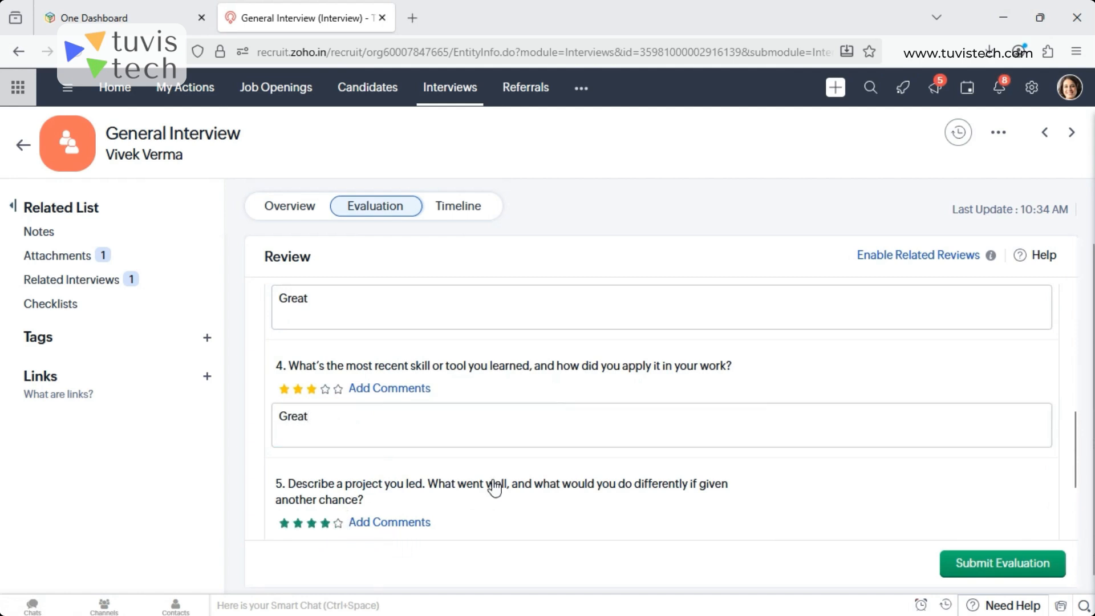
scroll(489, 485, "down", 3)
scroll(388, 482, "down", 2)
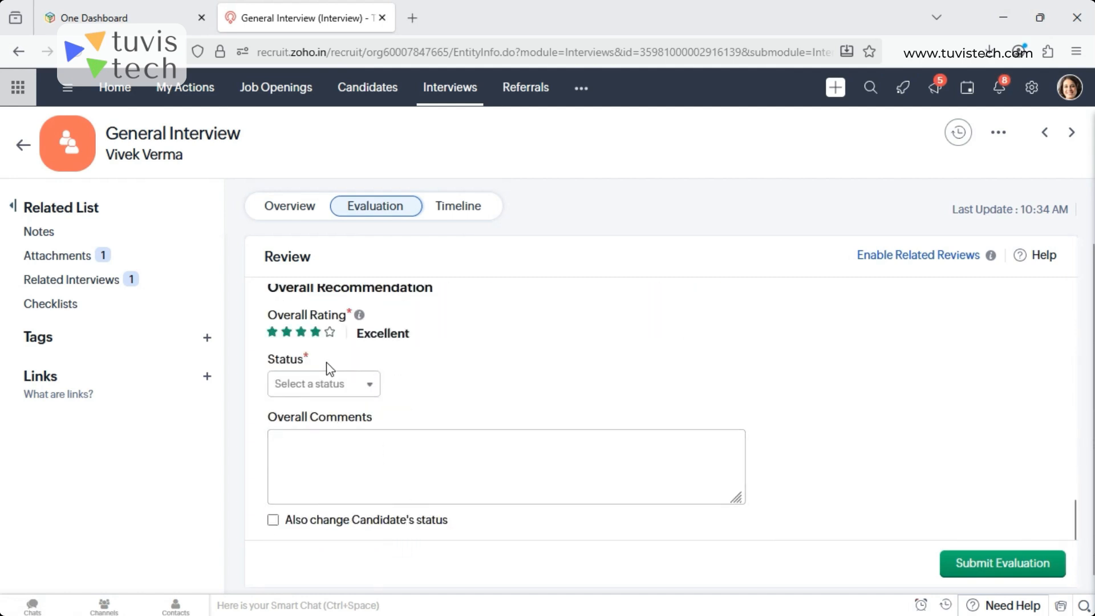
scroll(534, 373, "up", 1)
scroll(408, 365, "up", 1)
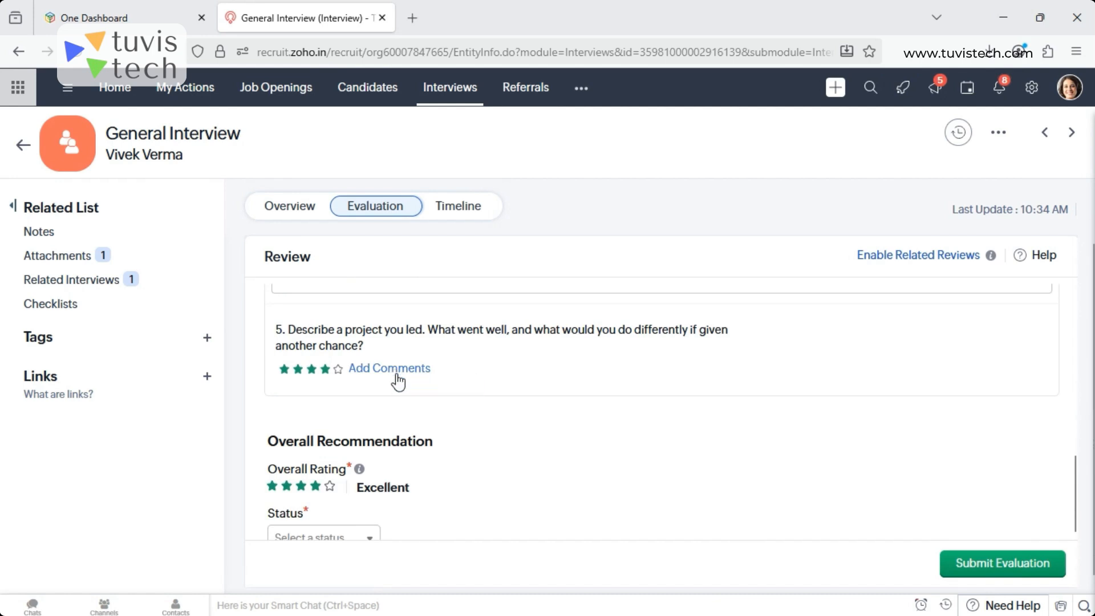
left_click(397, 369)
type("G")
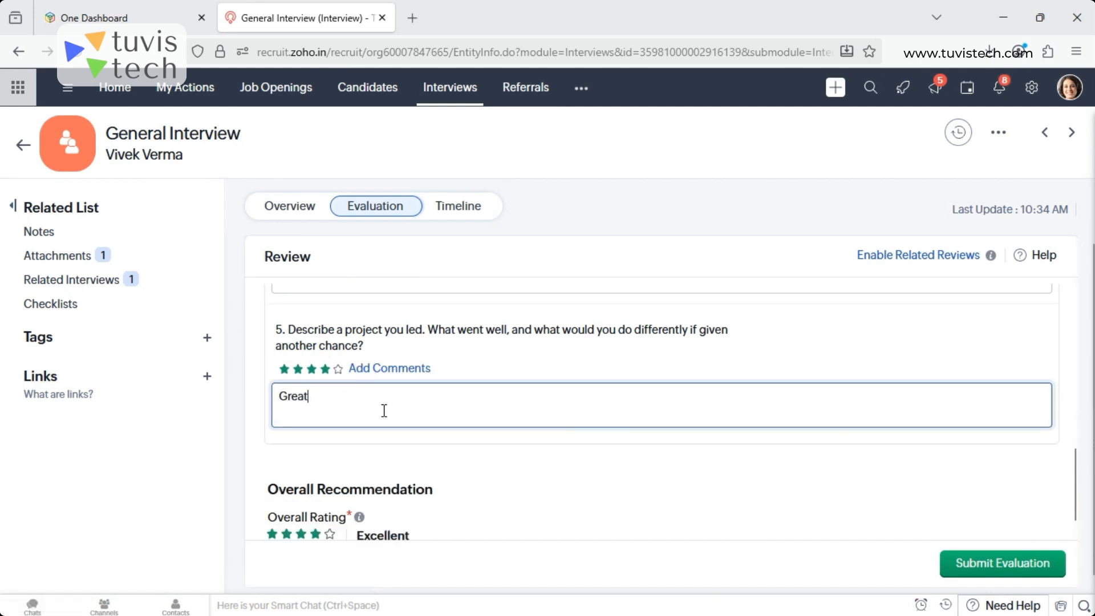
type("reat")
Set the Overall Recommendation status of the General Interview evaluation to Shortlist.
scroll(575, 472, "down", 2)
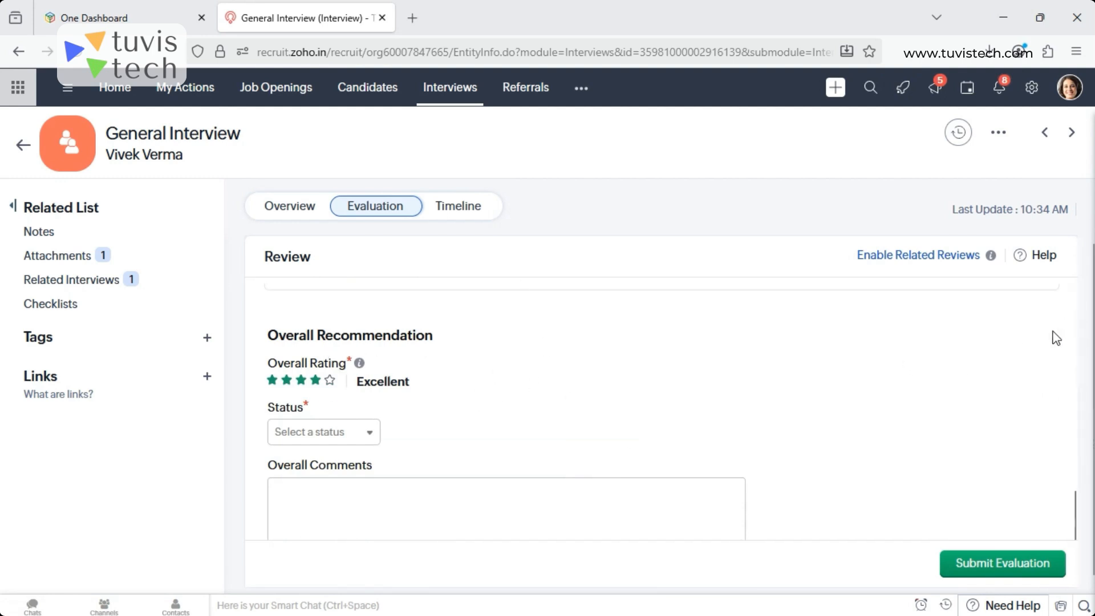
scroll(956, 386, "up", 5)
scroll(963, 384, "down", 1)
scroll(962, 378, "down", 4)
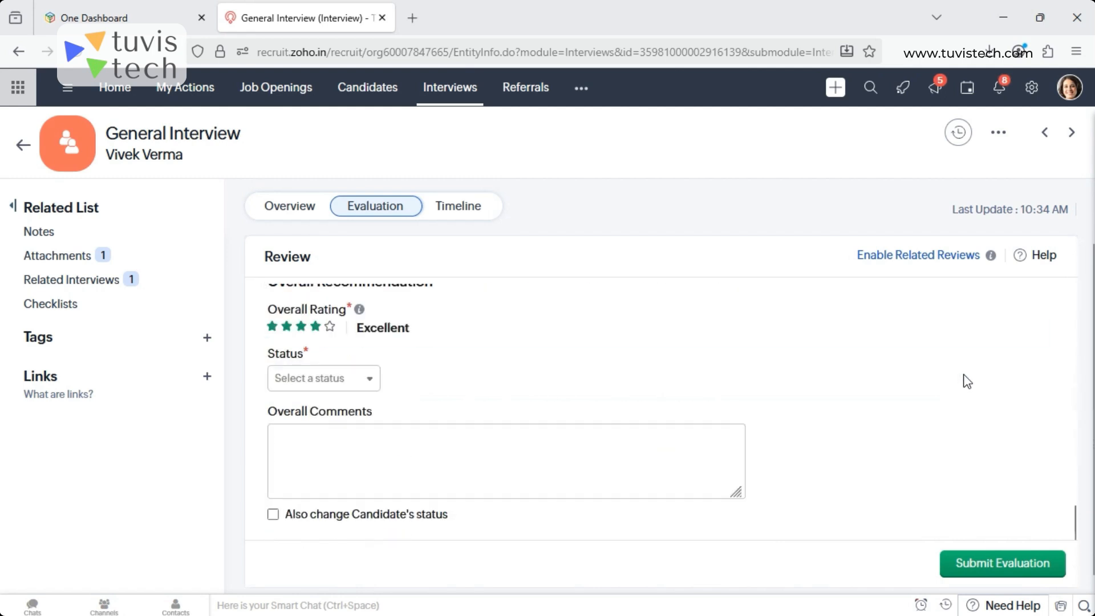
left_click(337, 378)
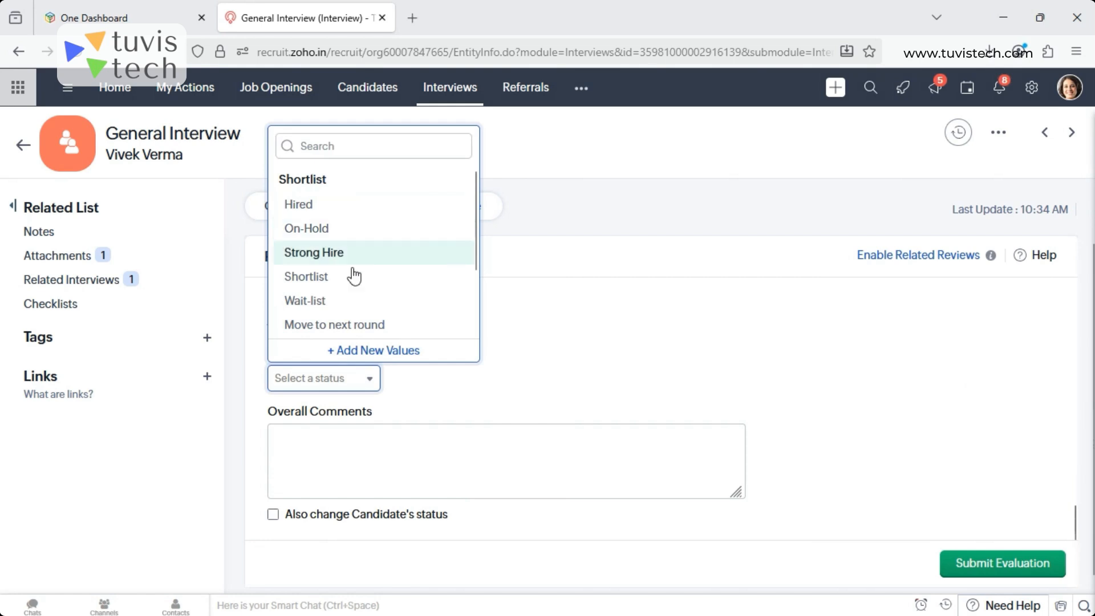
left_click(302, 277)
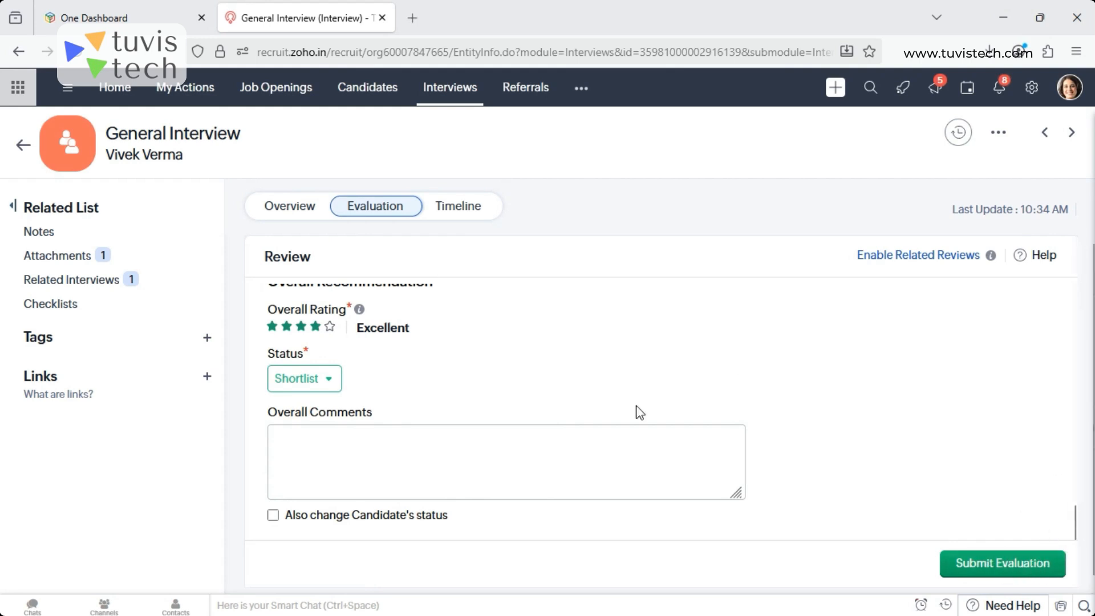
Enter "Great" as the overall comment and submit the interview evaluation.
scroll(780, 436, "up", 15)
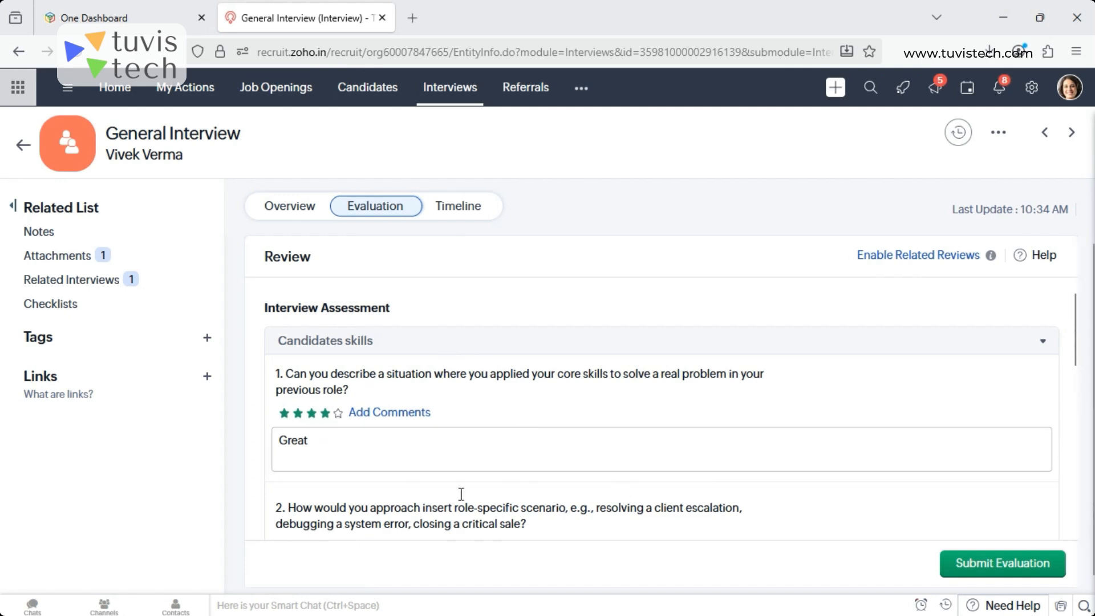
scroll(685, 456, "down", 10)
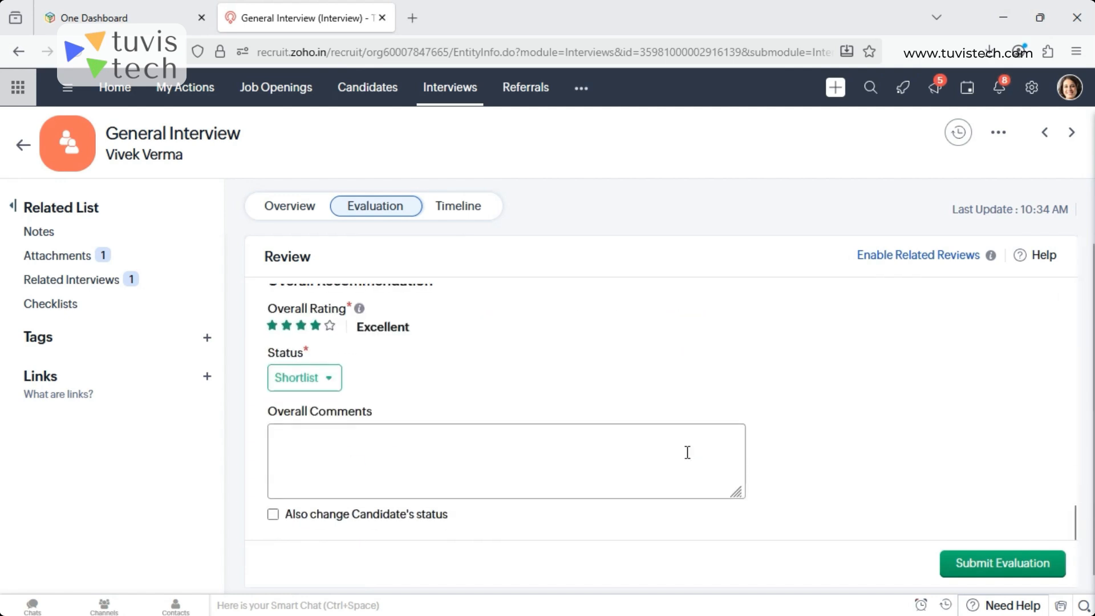
left_click(443, 465)
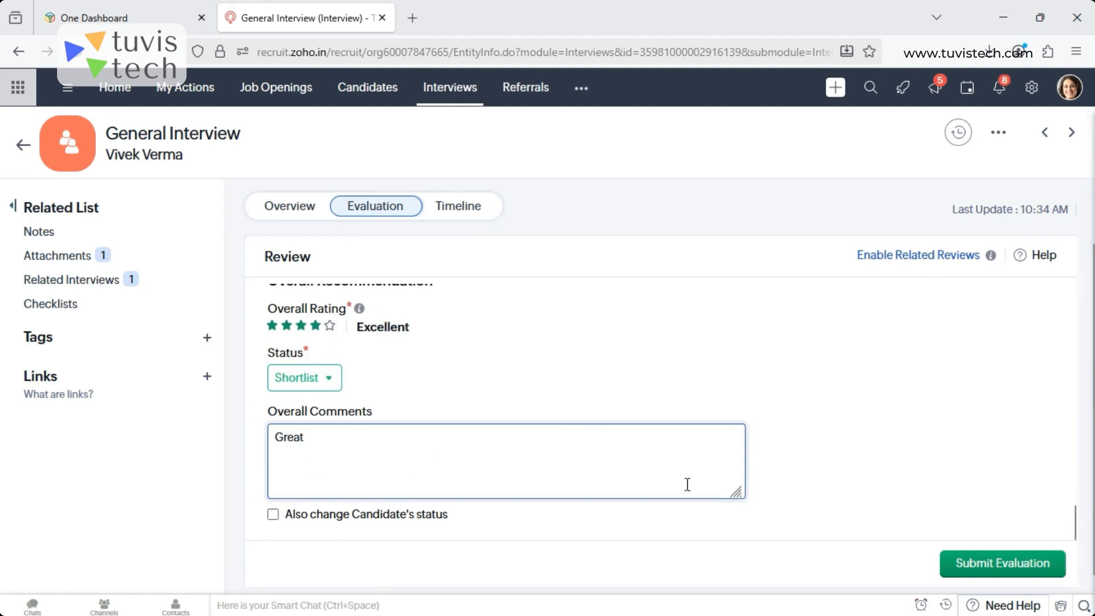
left_click(1012, 564)
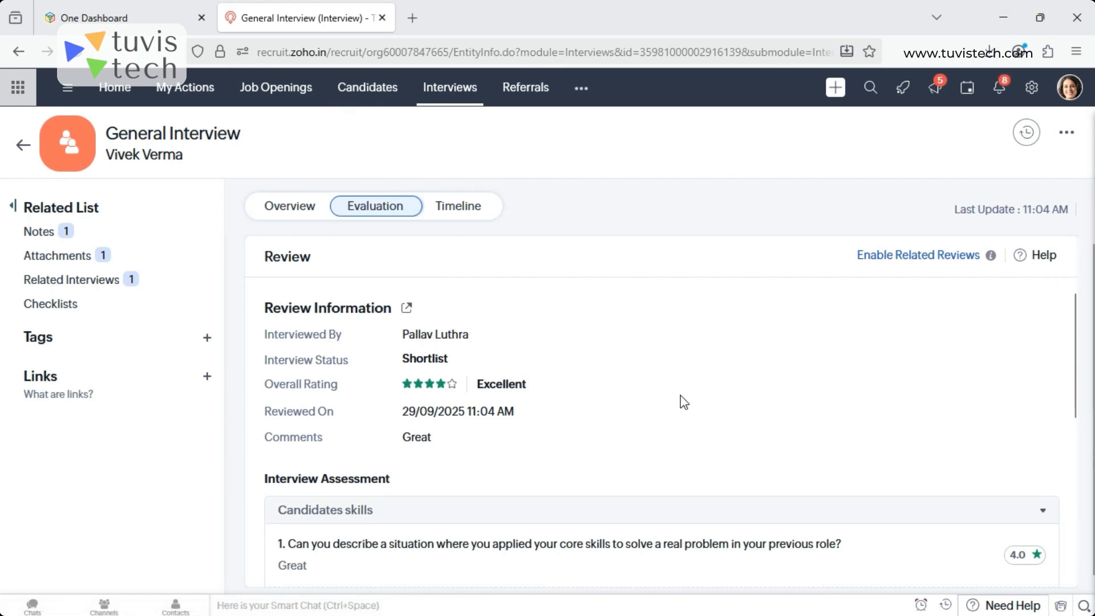
Look through the submitted review and open the candidate's record from the interview's overview details.
scroll(709, 412, "down", 6)
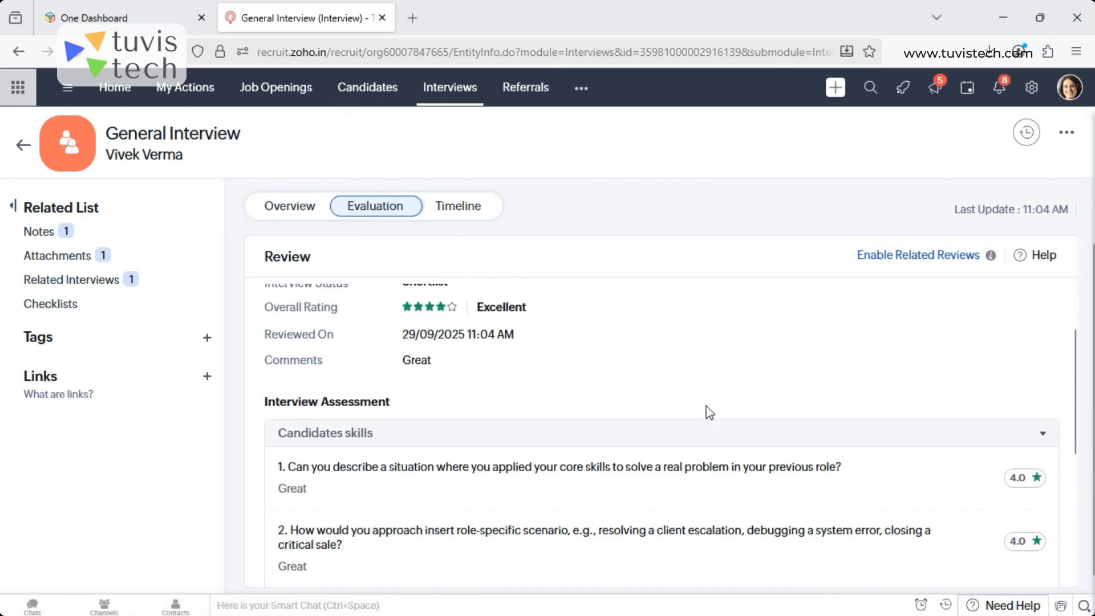
scroll(621, 337, "up", 6)
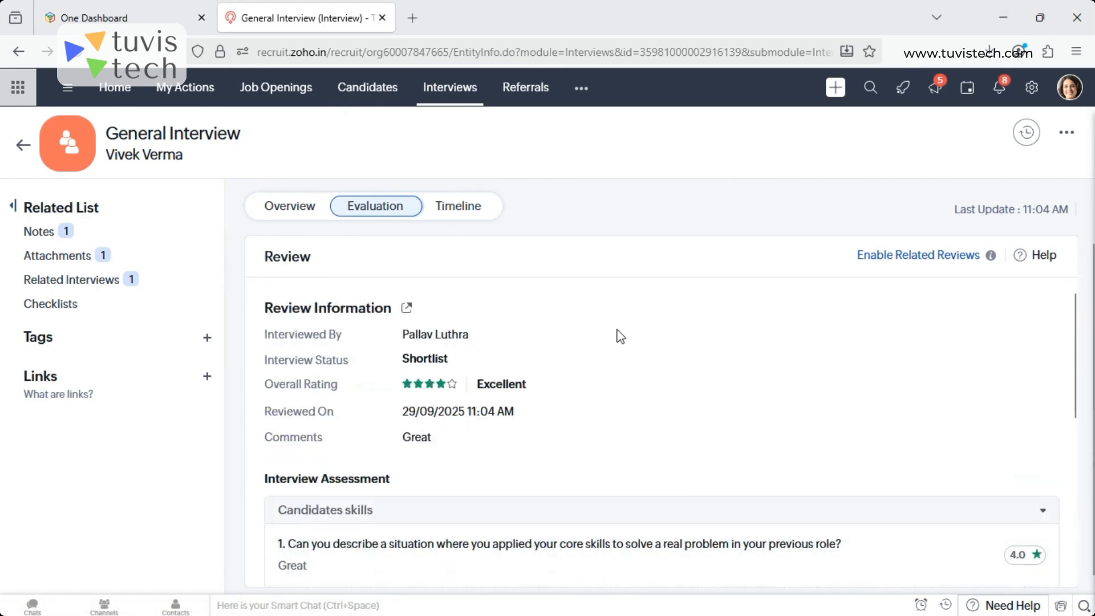
left_click(282, 210)
scroll(764, 448, "down", 3)
scroll(764, 448, "down", 3)
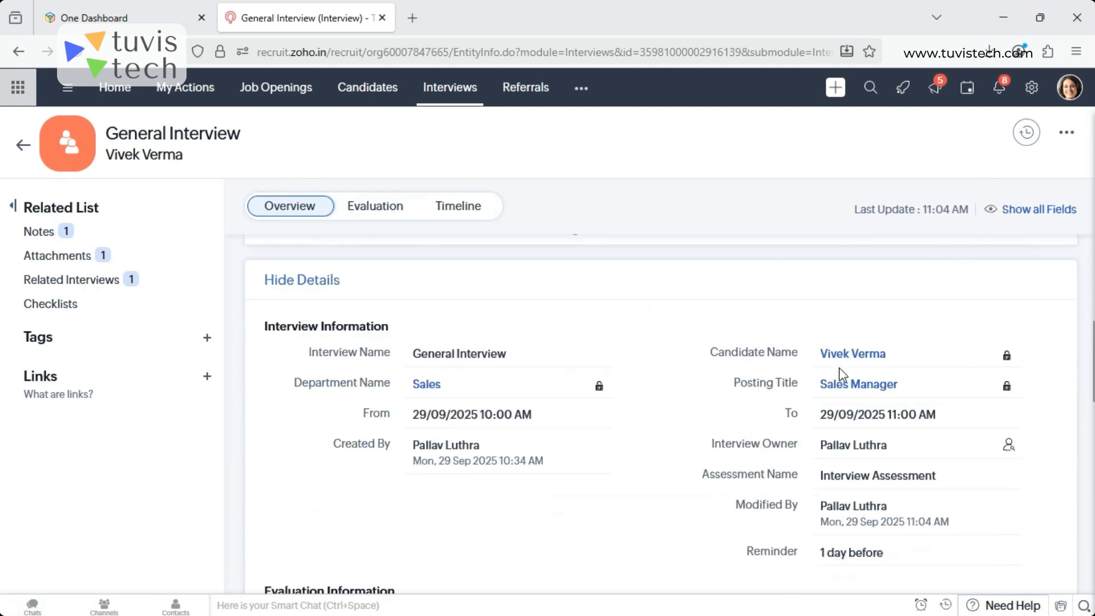
left_click(855, 357)
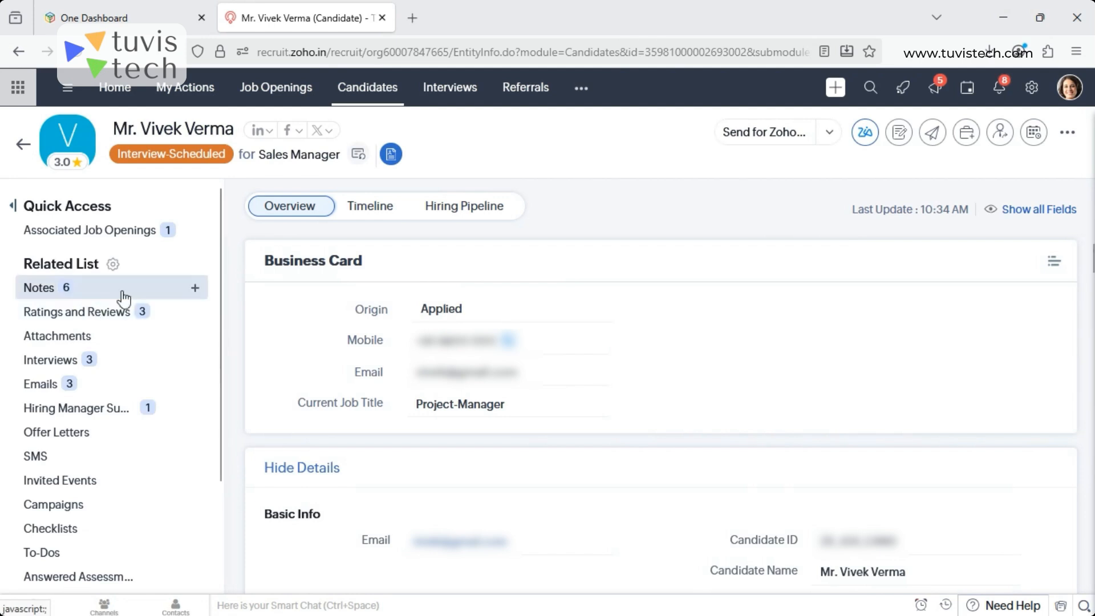
Examine the candidate's latest General Interview review in Ratings and Reviews, including its Interview Assessment answers, and close it.
left_click(94, 311)
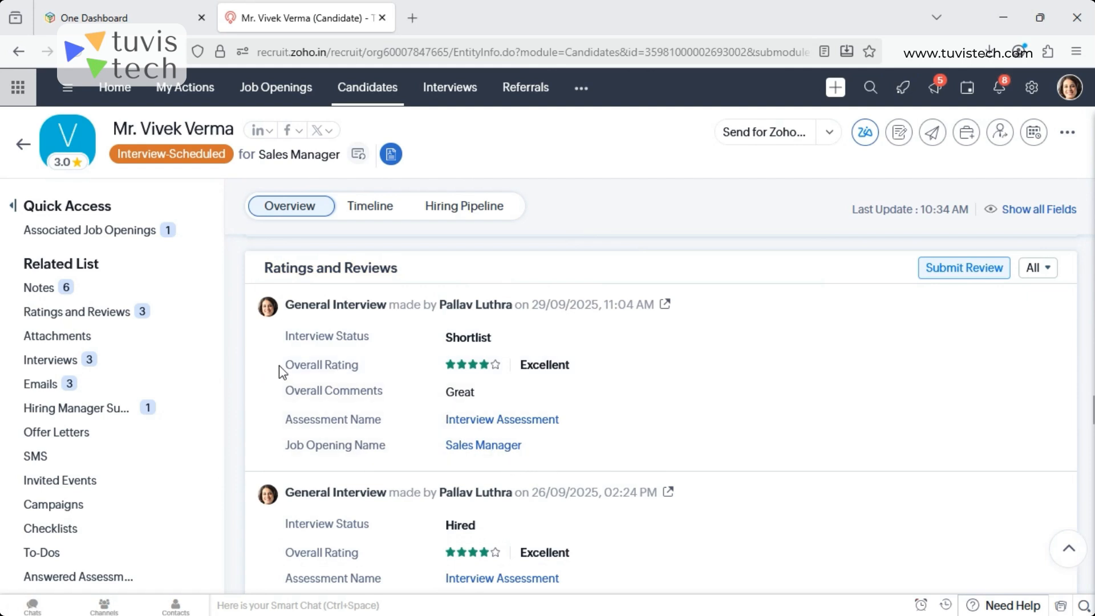
scroll(674, 512, "down", 1)
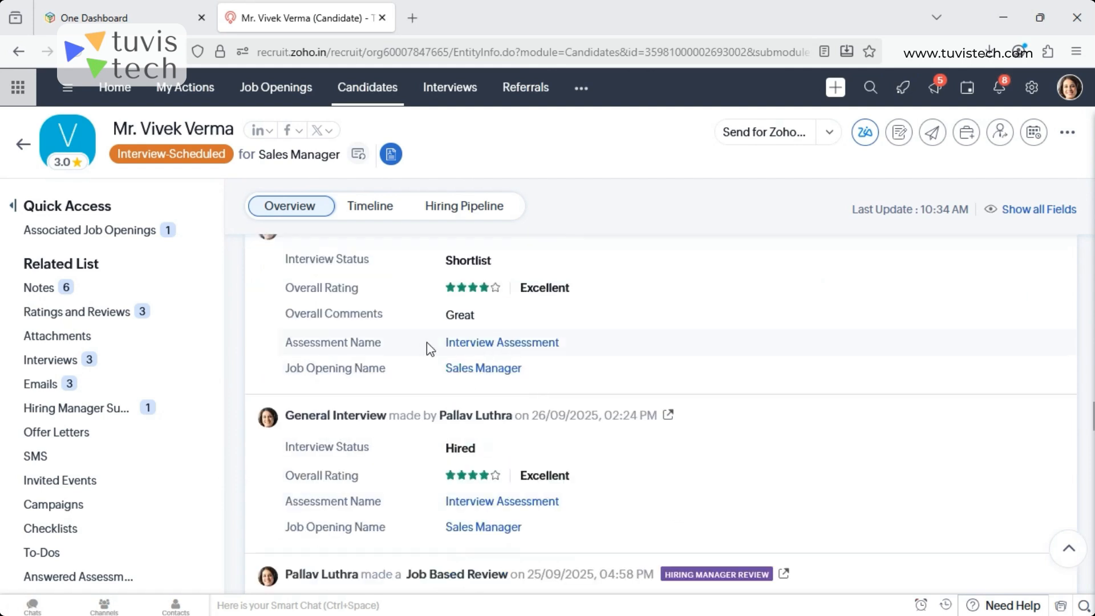
left_click(505, 342)
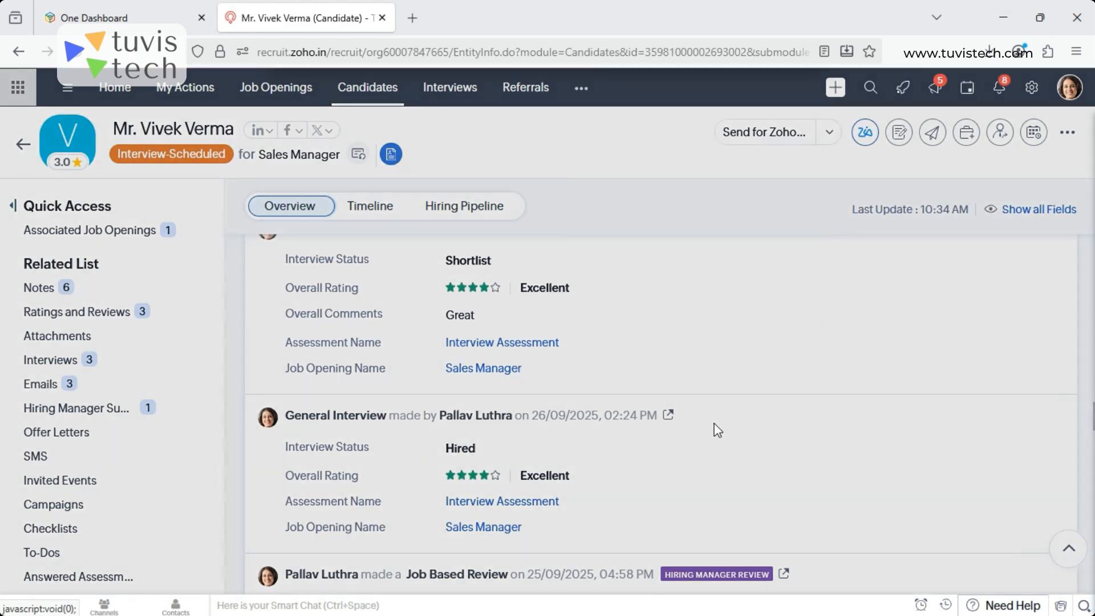
left_click(343, 296)
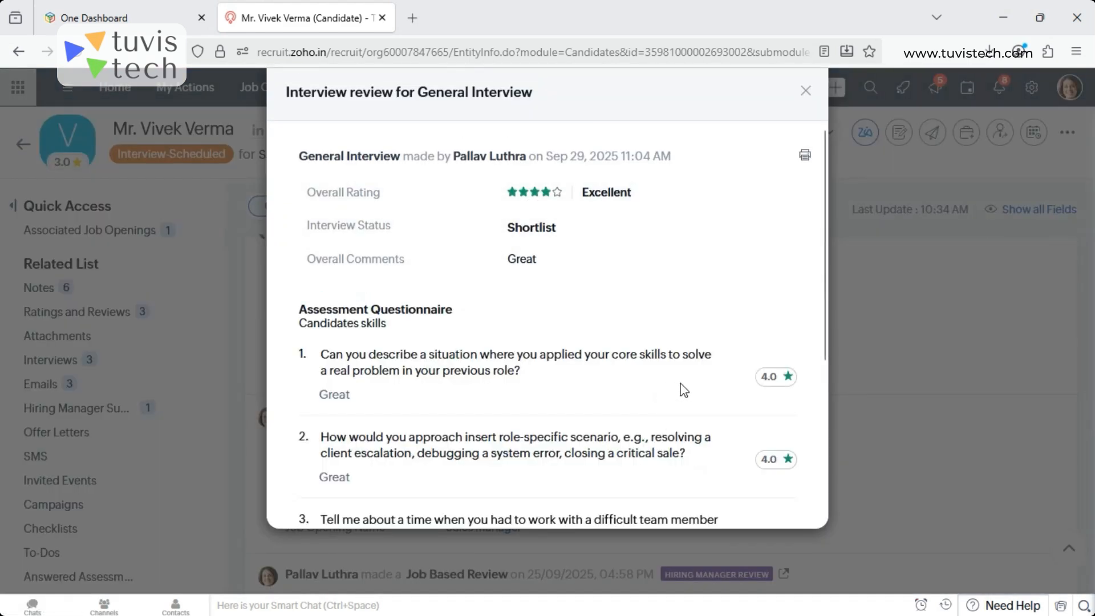
scroll(681, 393, "down", 5)
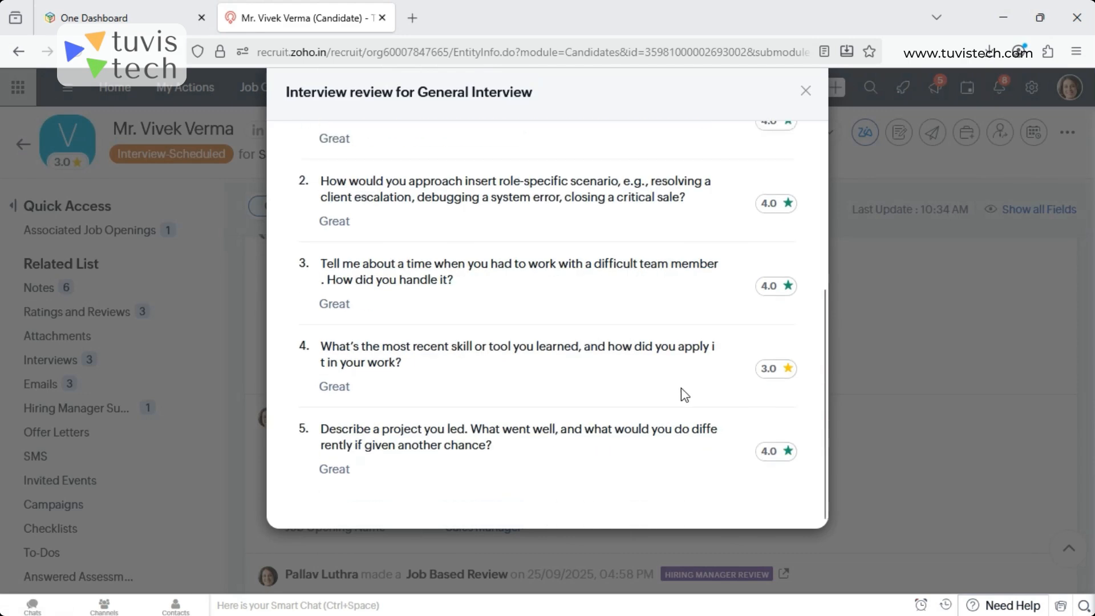
scroll(687, 393, "up", 5)
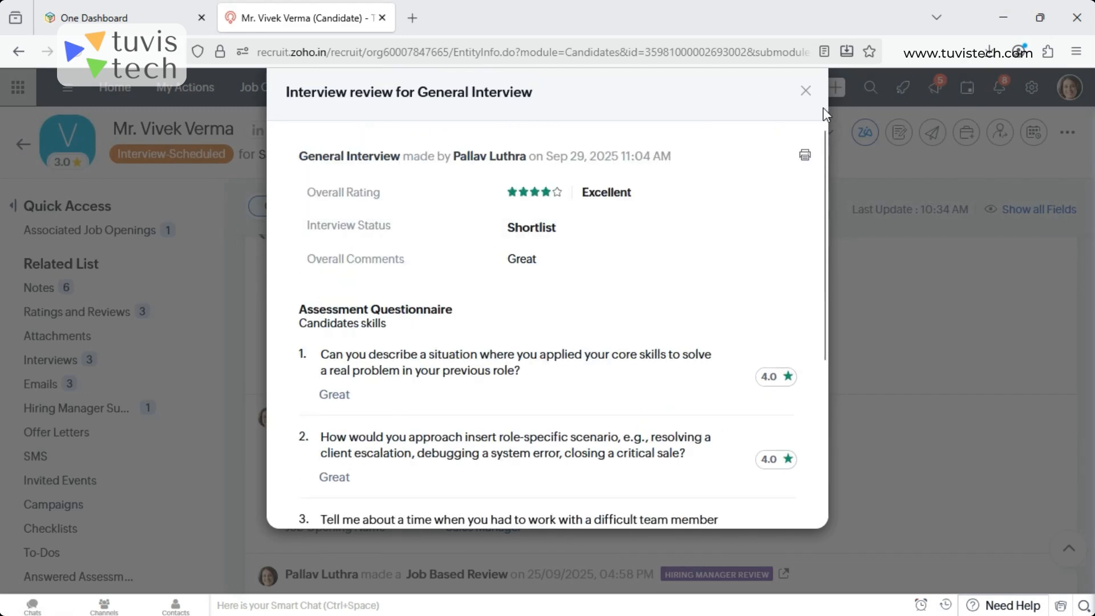
left_click(806, 91)
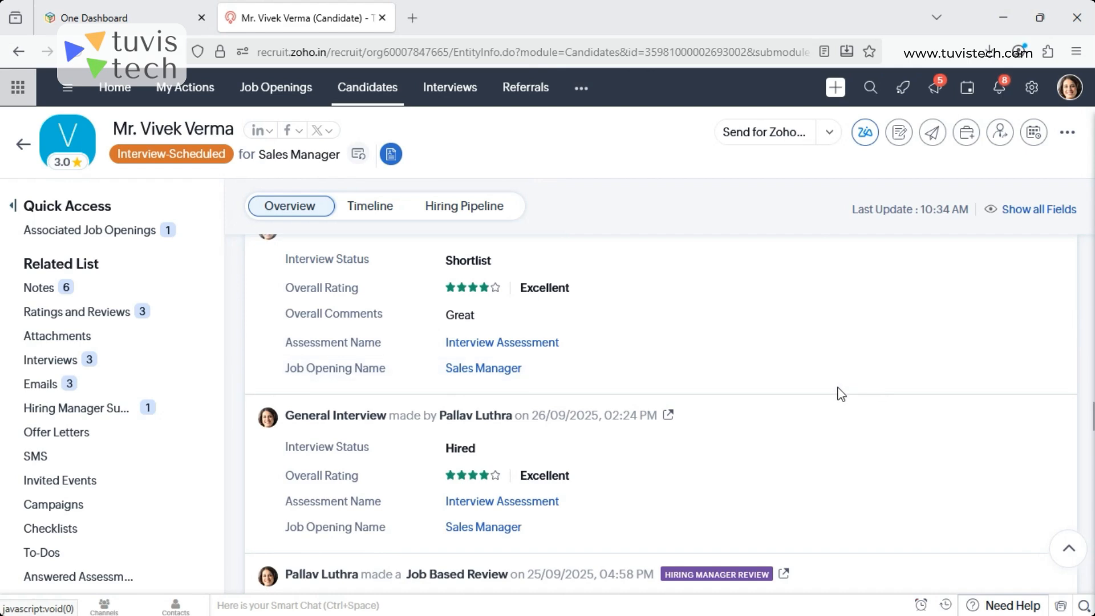
Return to the interviews list and start logging an interview with the Interview Assessment.
left_click(23, 146)
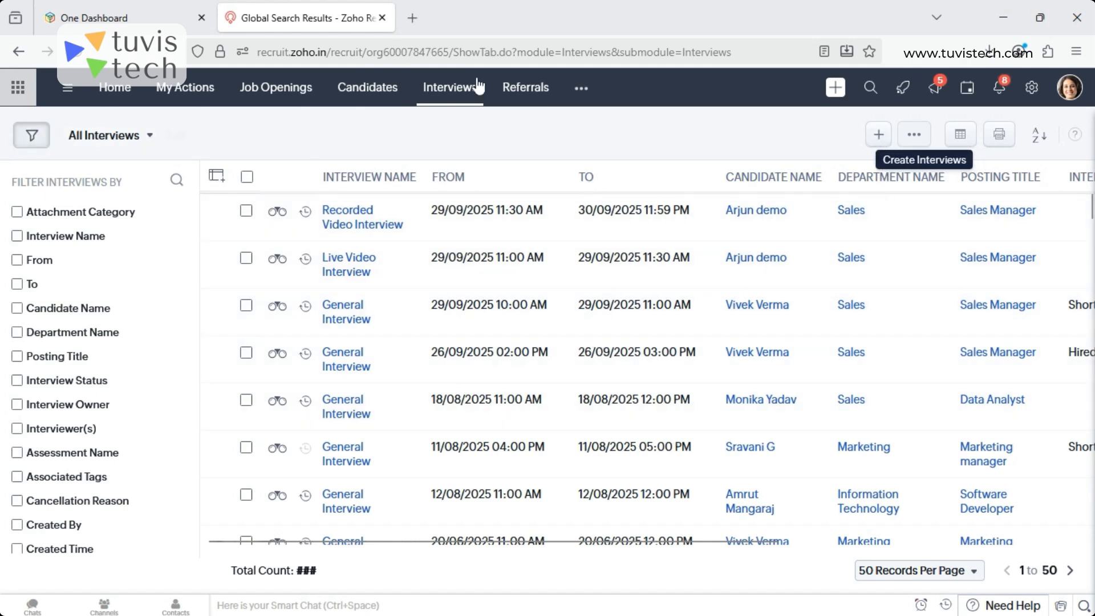
left_click(879, 135)
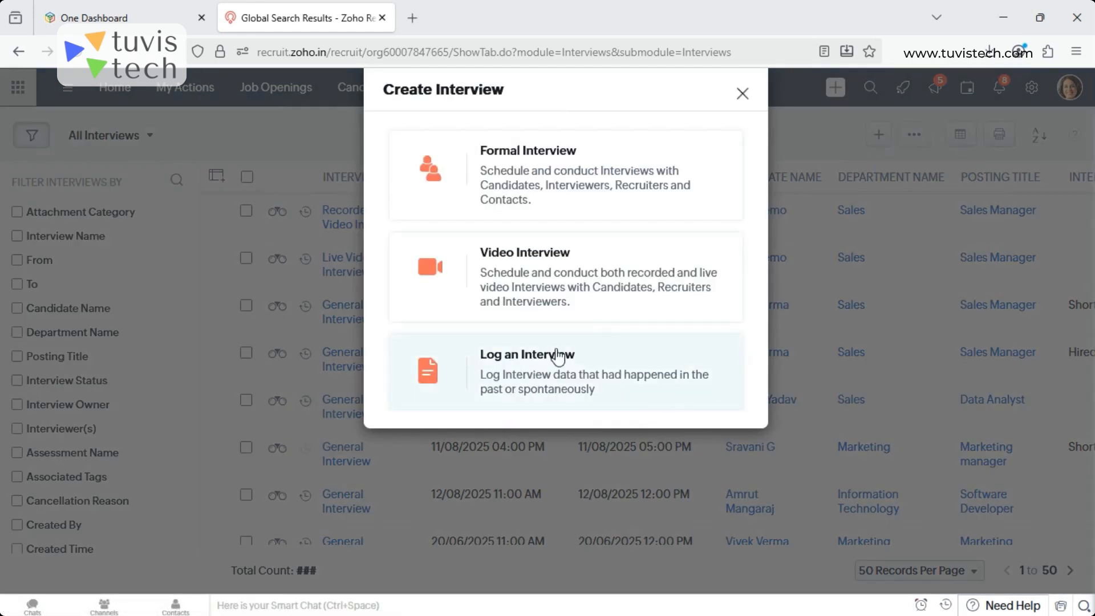
left_click(527, 366)
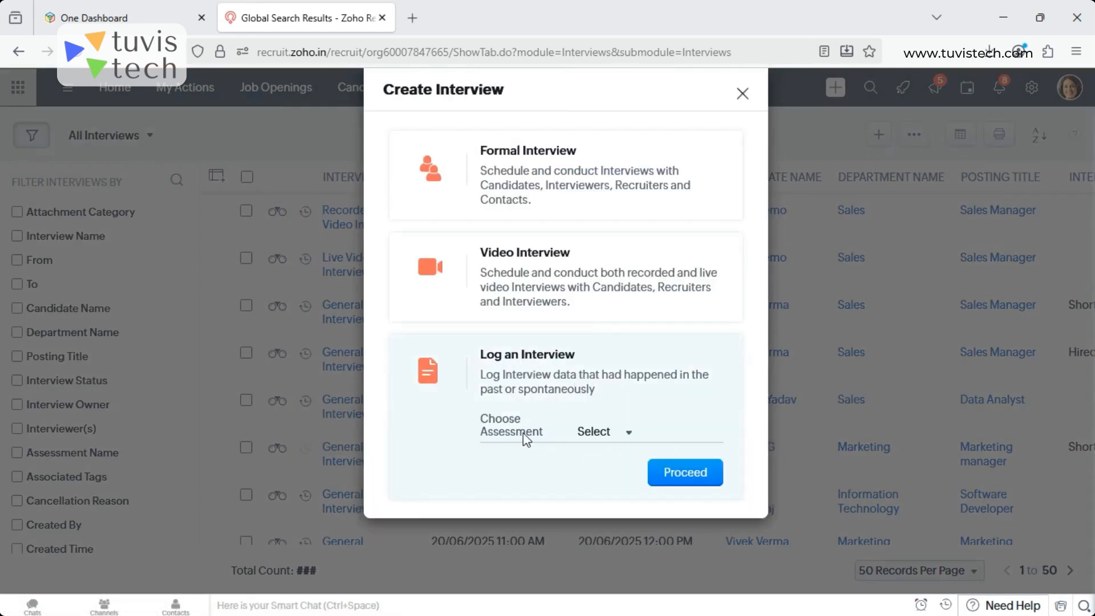
left_click(609, 439)
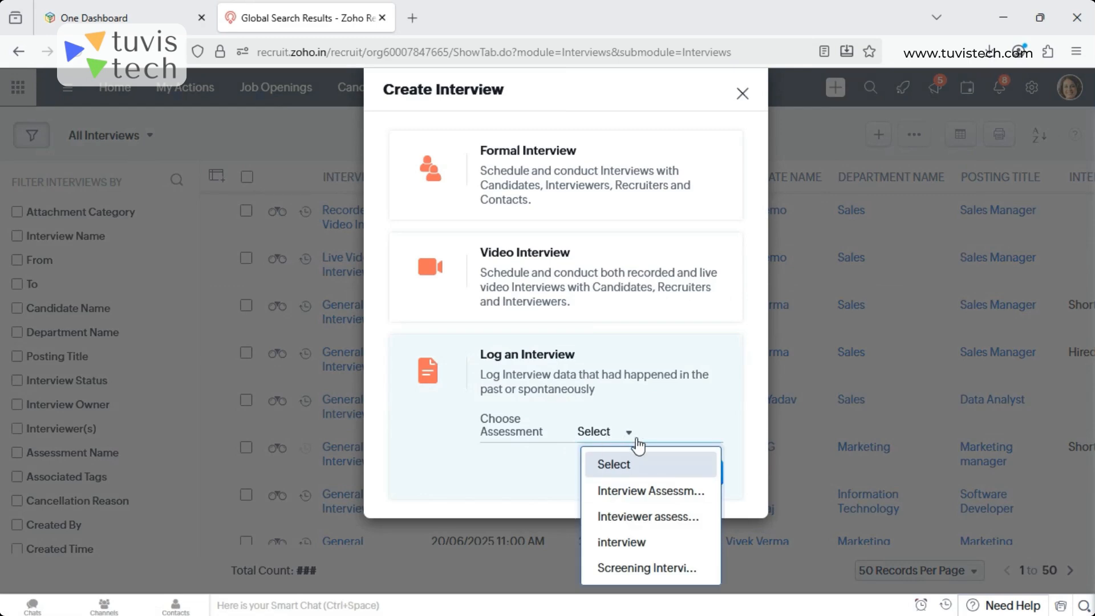
left_click(641, 496)
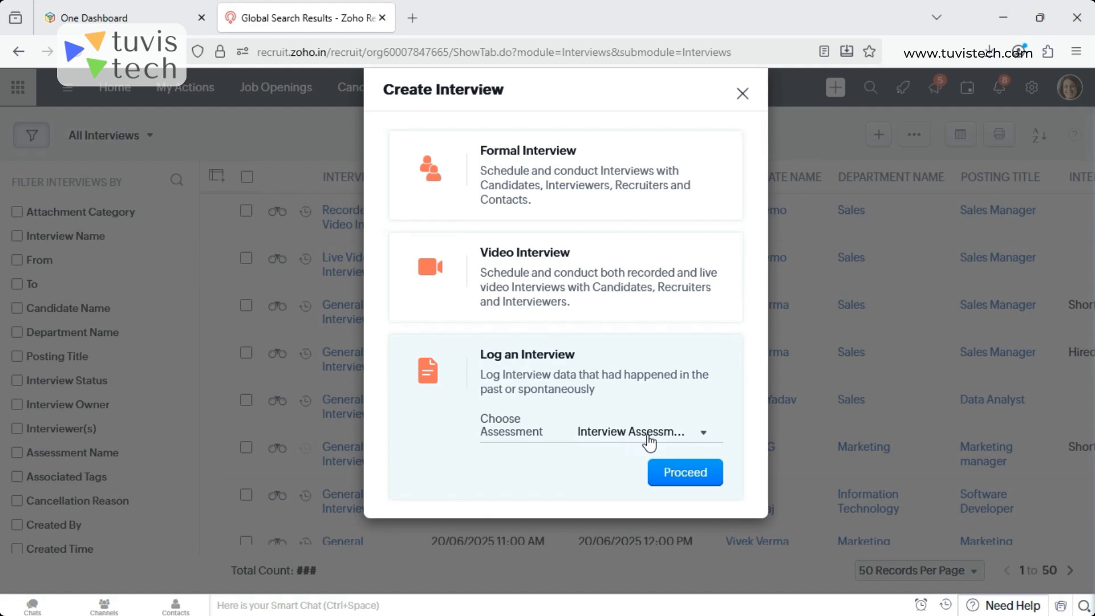
left_click(686, 479)
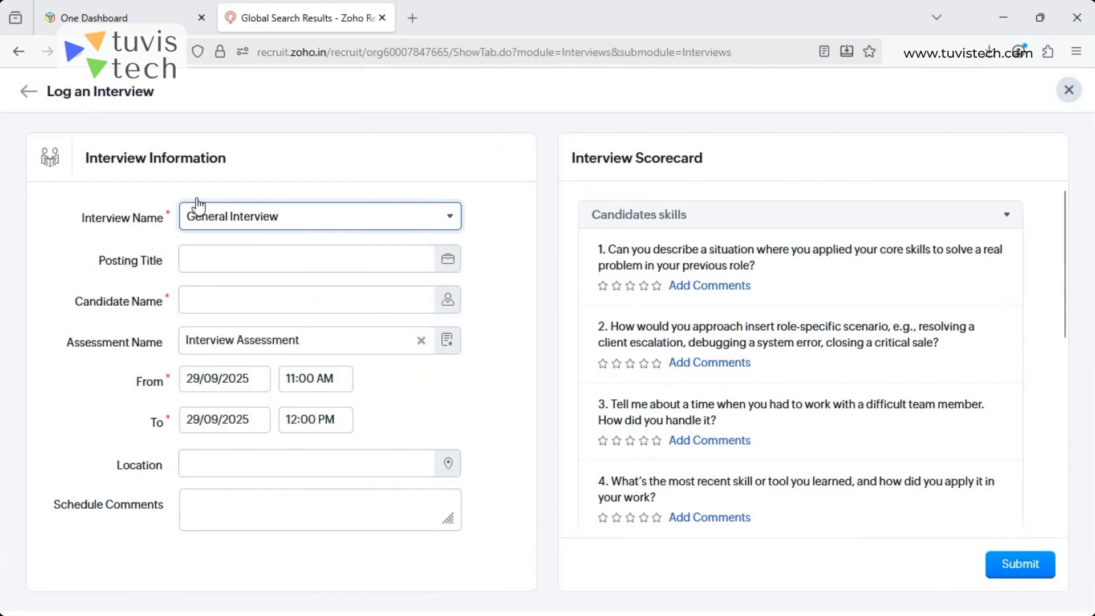
Set the logged interview's posting title to Sales Manager and choose the candidate.
left_click(447, 263)
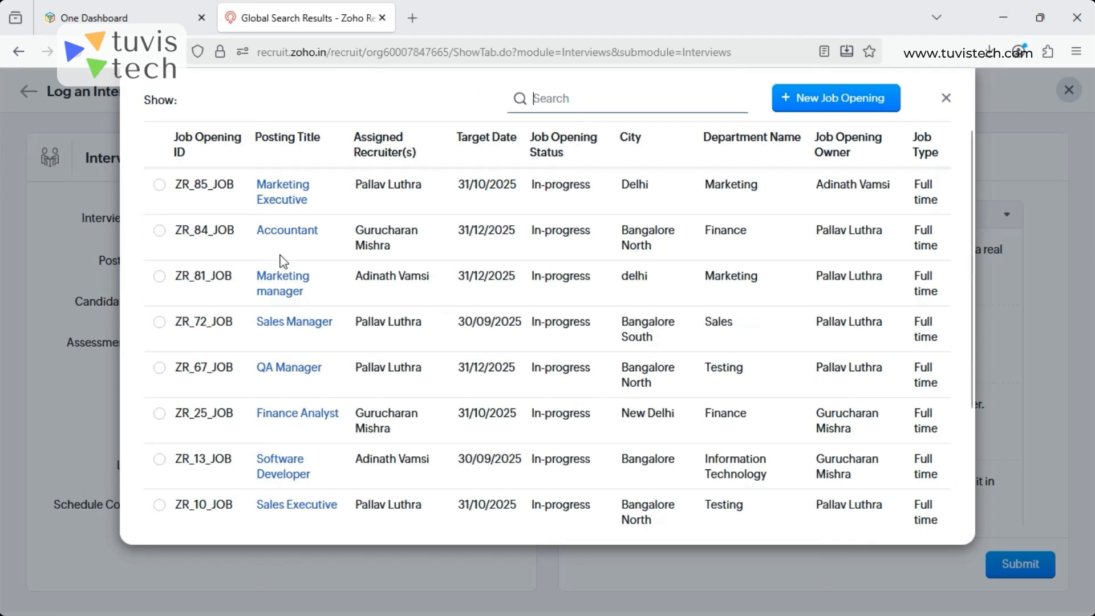
left_click(323, 330)
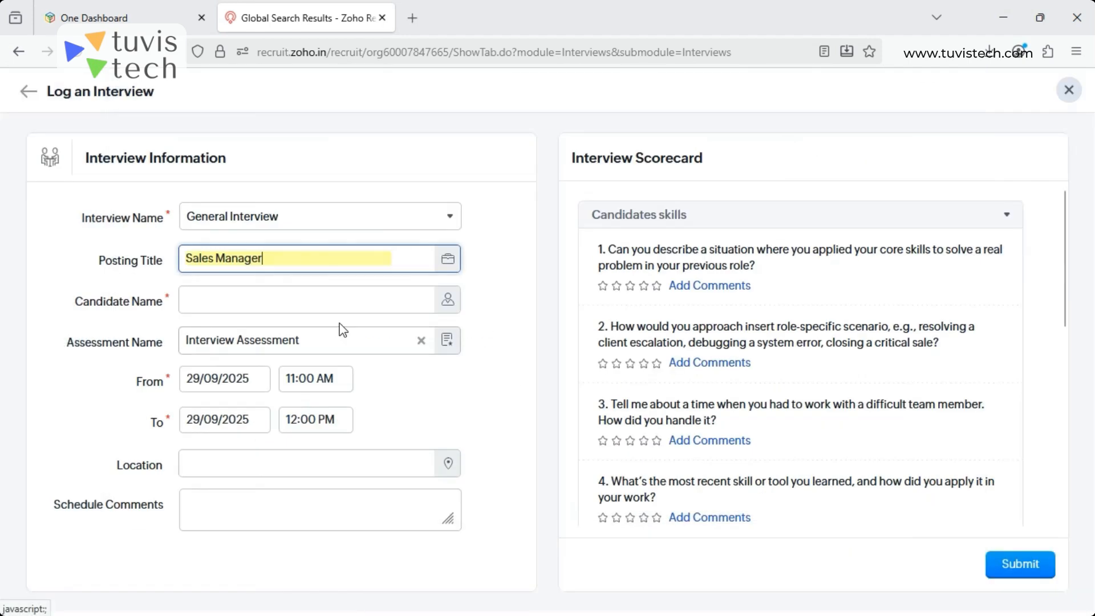
left_click(443, 300)
left_click(221, 235)
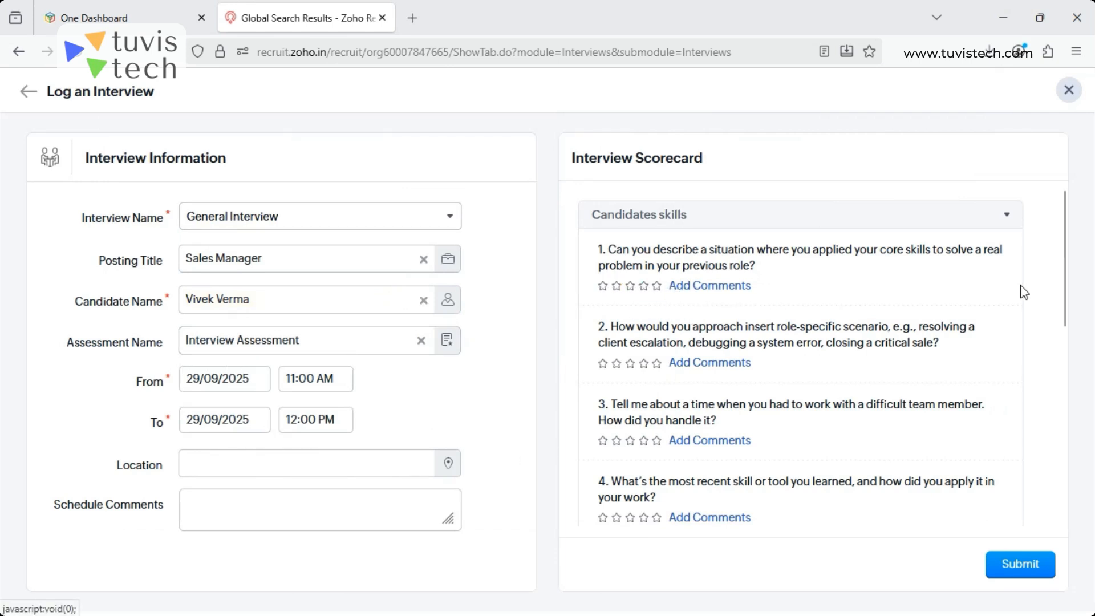
Look through the scorecard questions and overall recommendation fields, and close the interview log form without submitting.
scroll(913, 385, "down", 4)
scroll(909, 378, "down", 3)
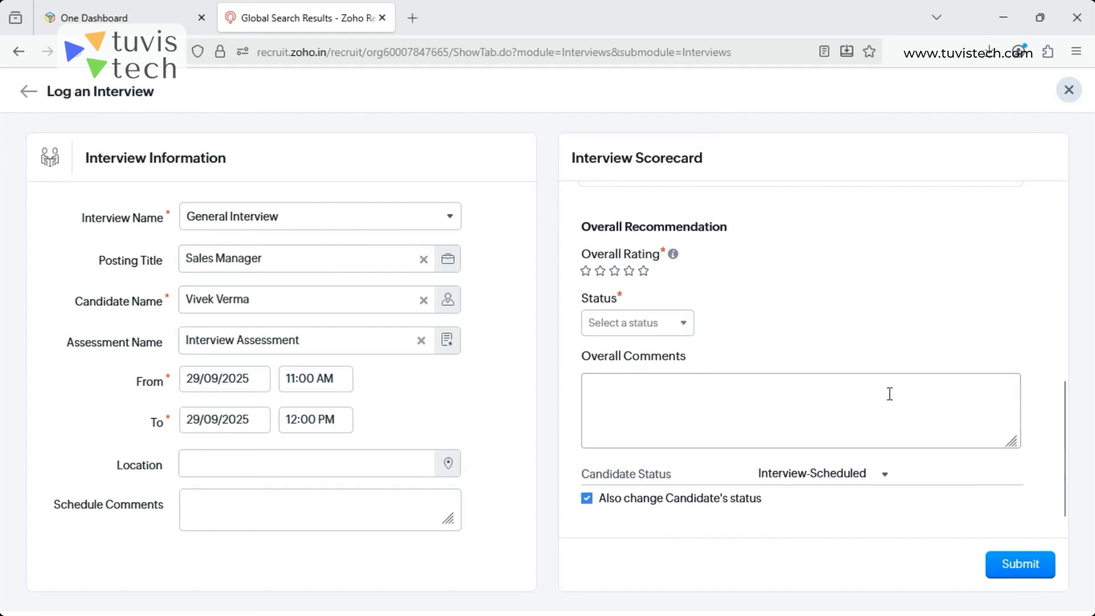
scroll(883, 379, "up", 10)
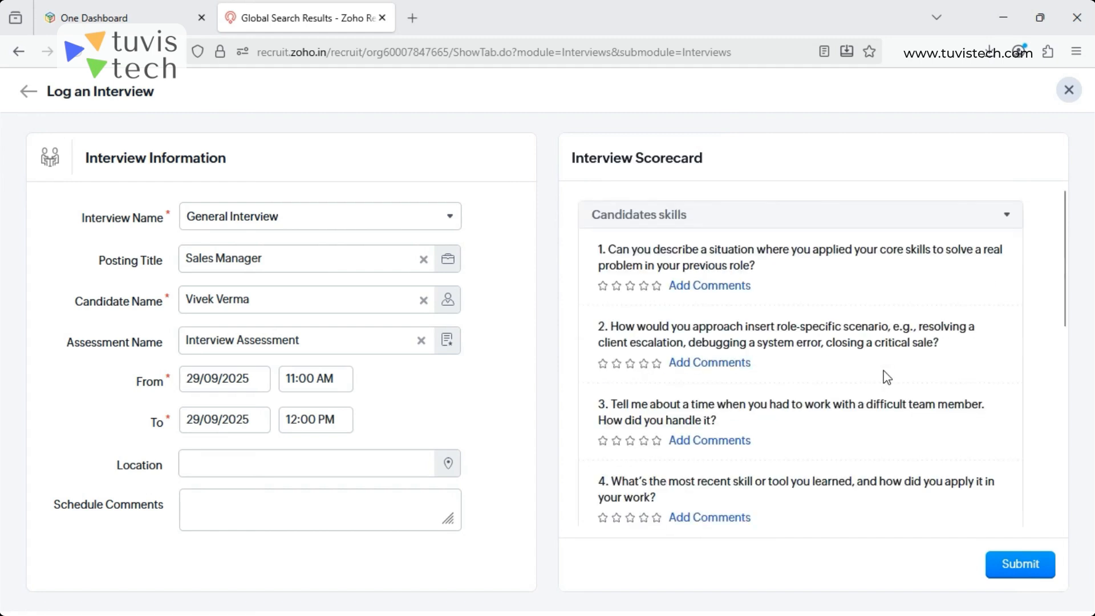
left_click(1069, 91)
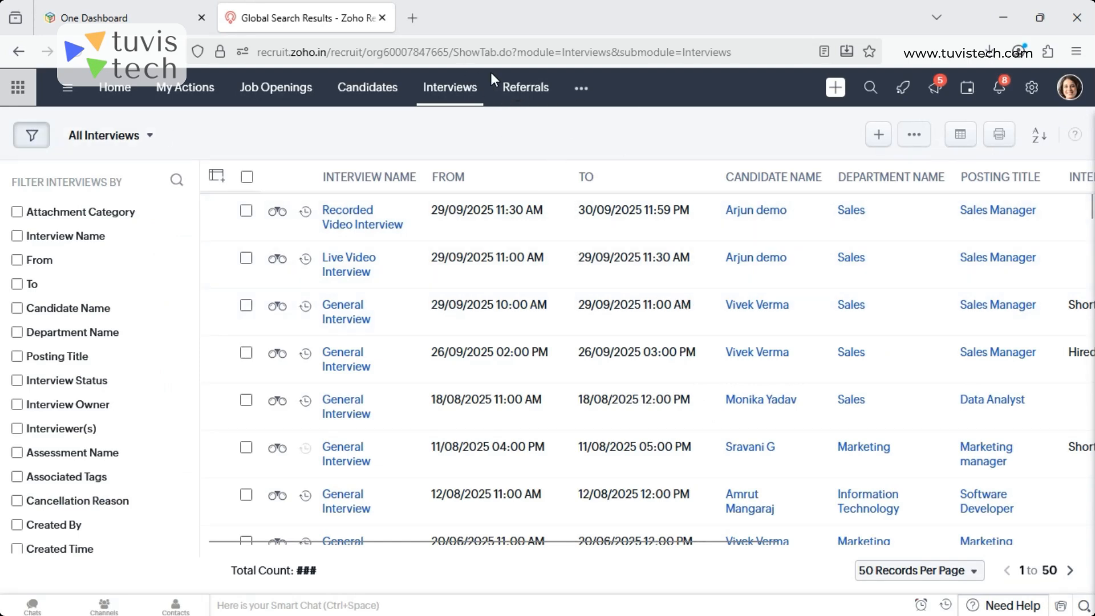
Start creating a video interview from the interviews list and choose the Recorded Interview type.
left_click(447, 93)
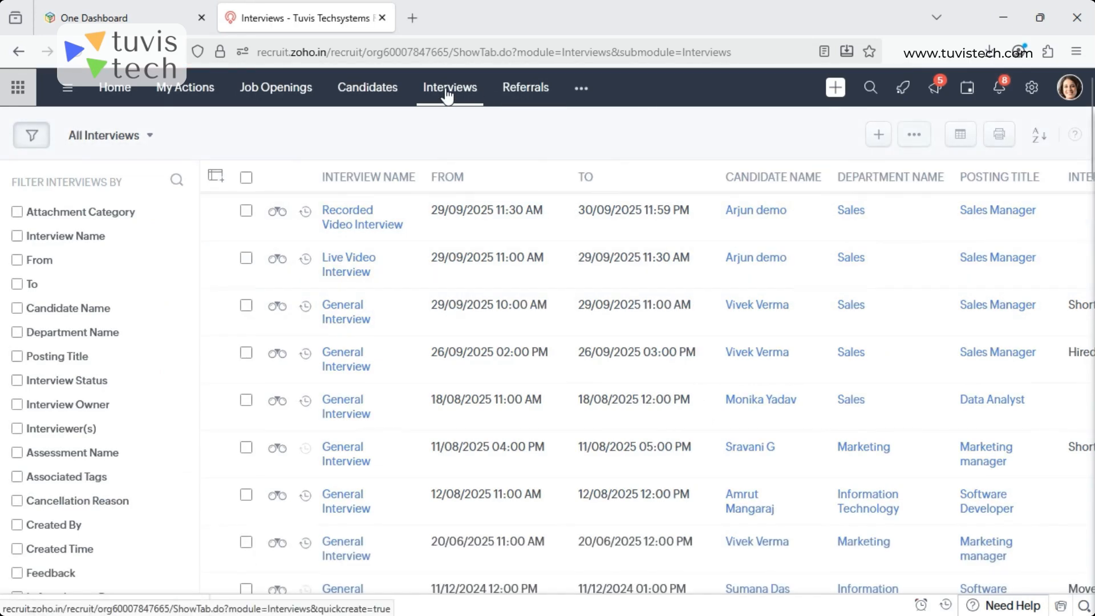
left_click(880, 135)
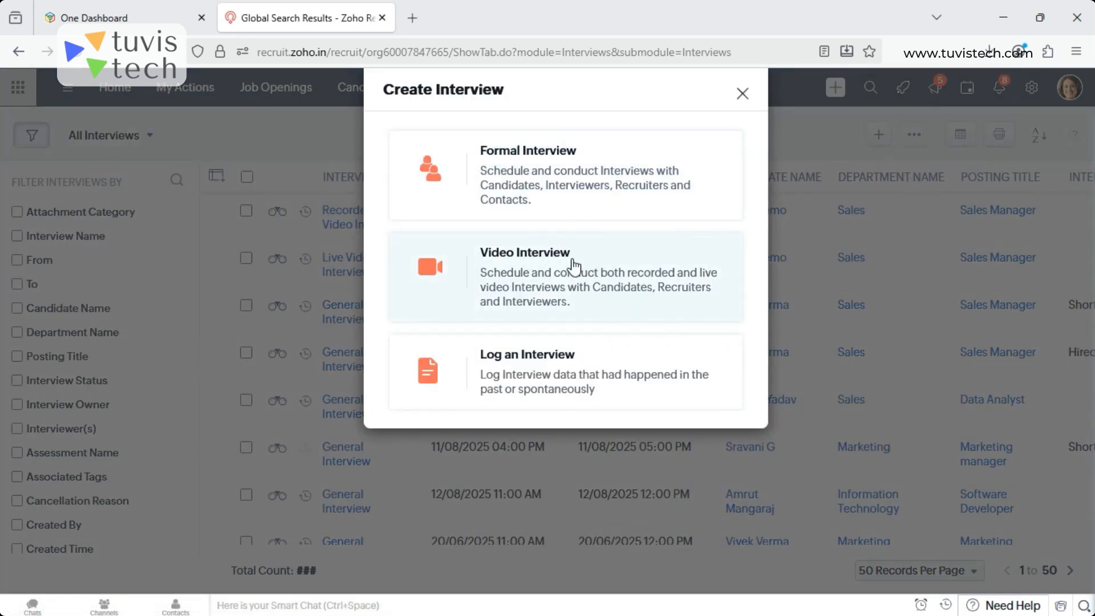
left_click(525, 265)
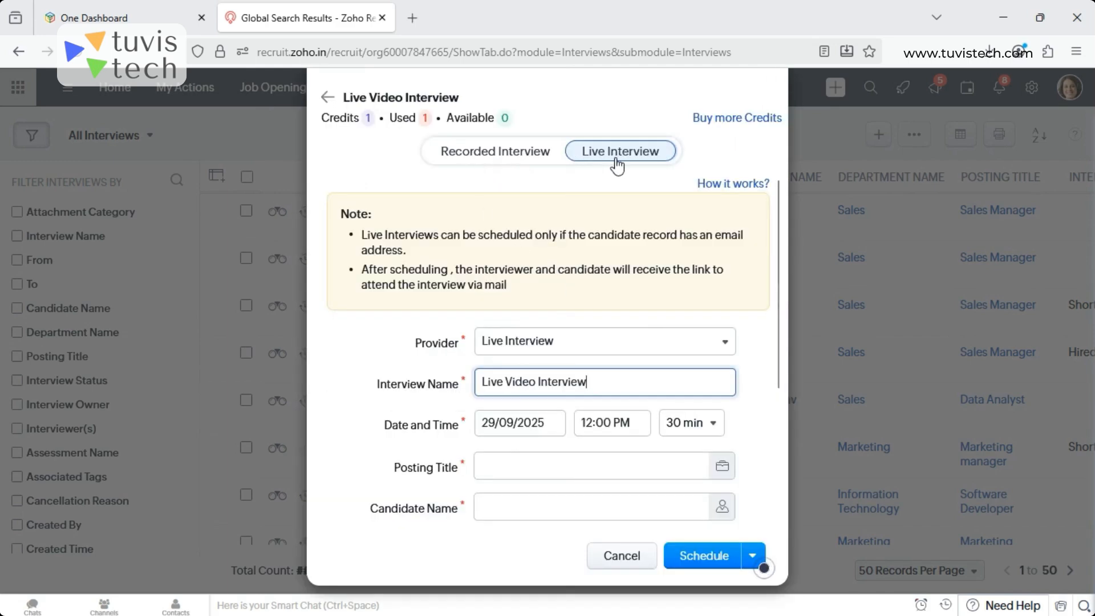
left_click(474, 156)
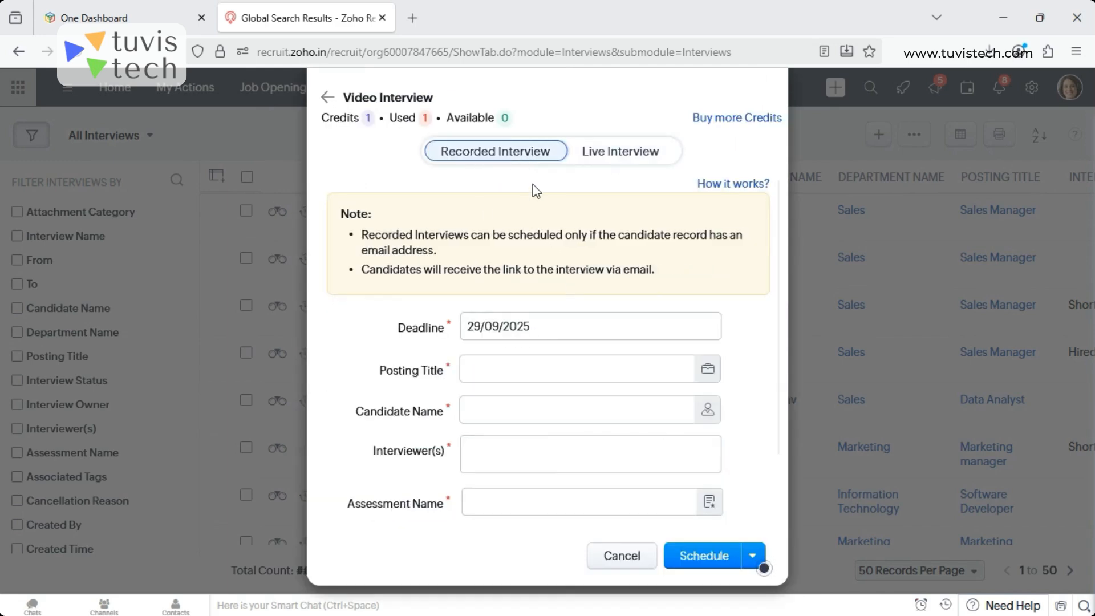
Set the recorded interview's assessment to Interview Assessment and choose the interviewer.
left_click(563, 372)
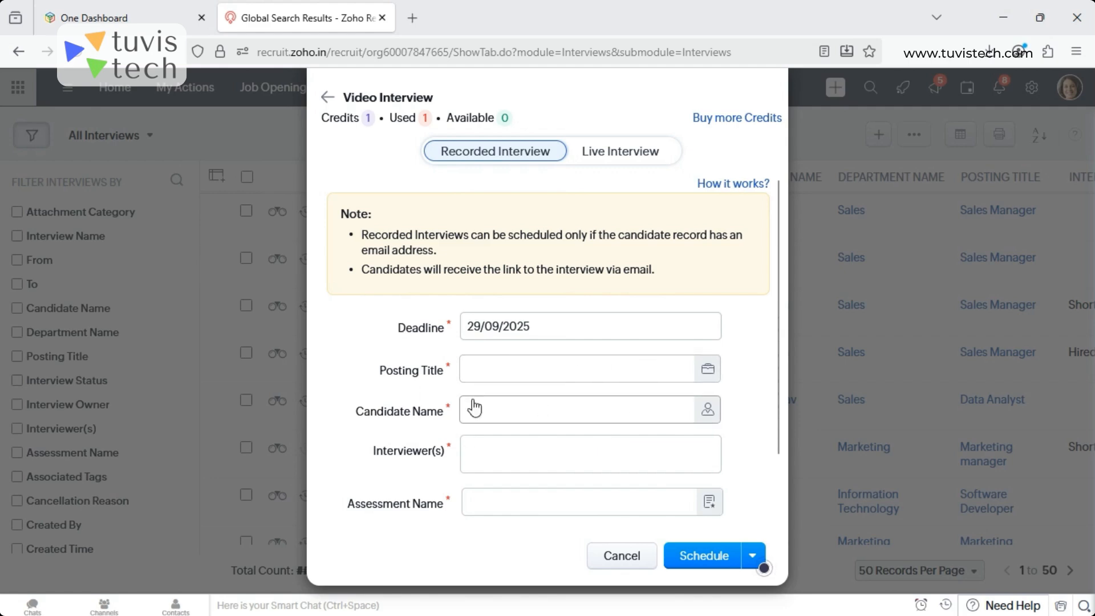
scroll(584, 410, "down", 2)
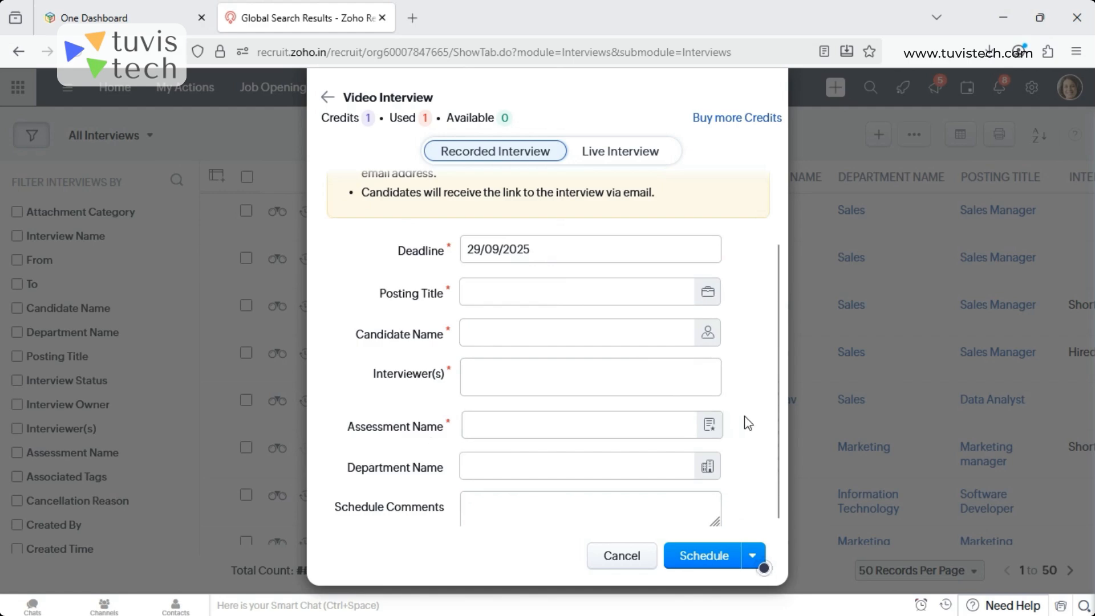
left_click(710, 425)
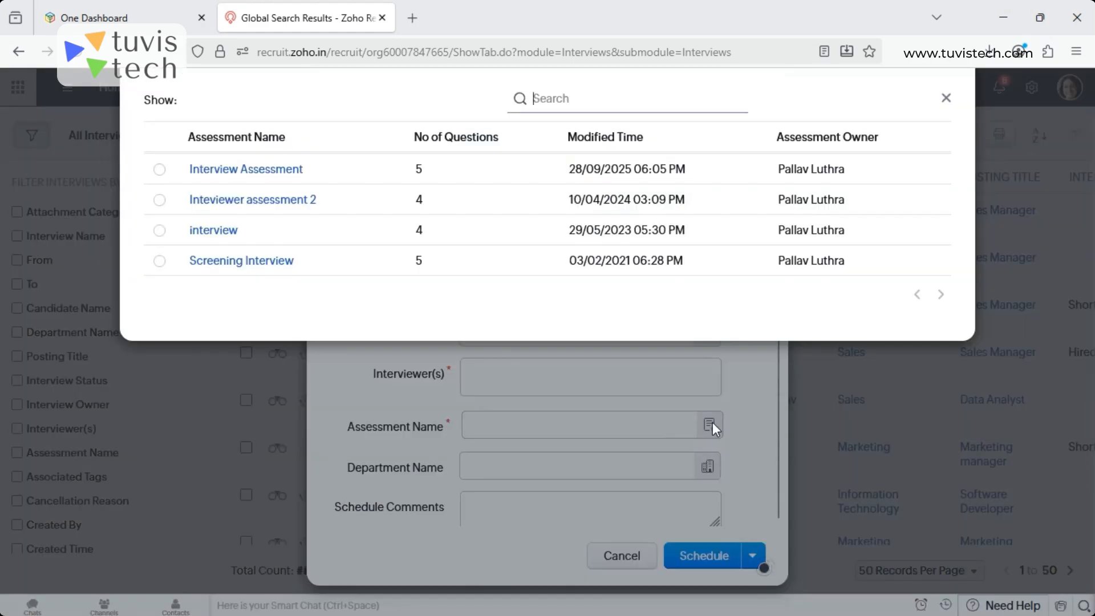
left_click(280, 178)
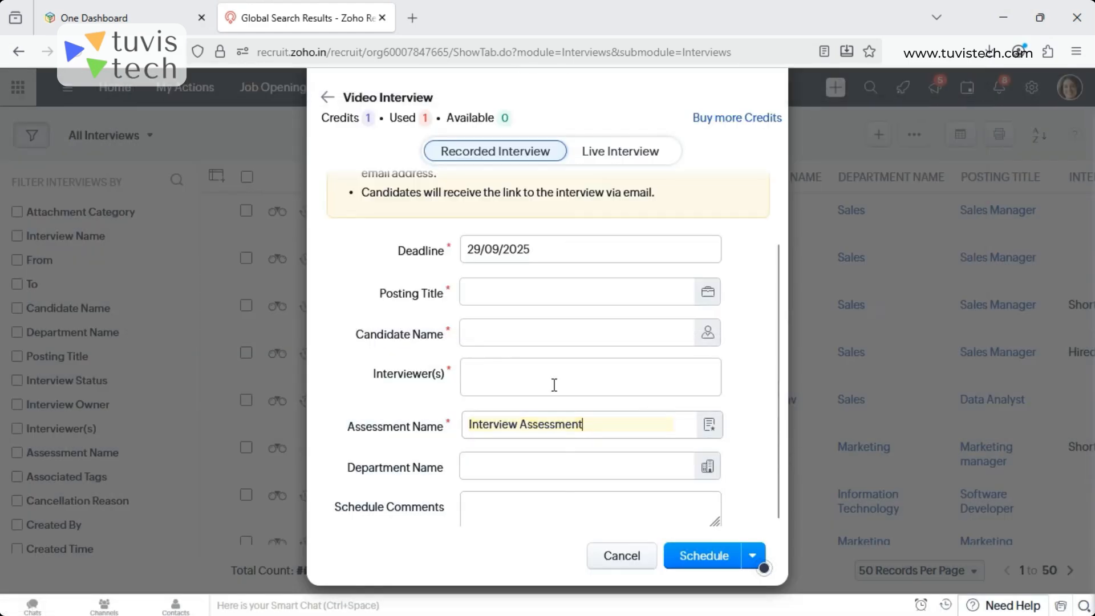
left_click(546, 367)
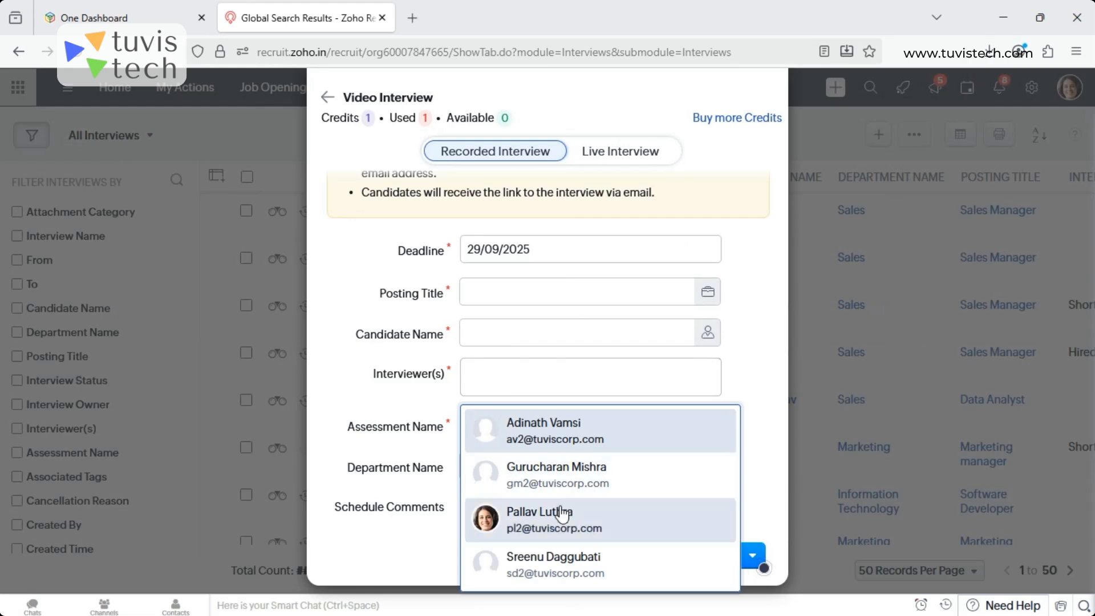
left_click(631, 515)
Set the recorded interview's posting title to Sales Manager and choose the candidate.
left_click(707, 295)
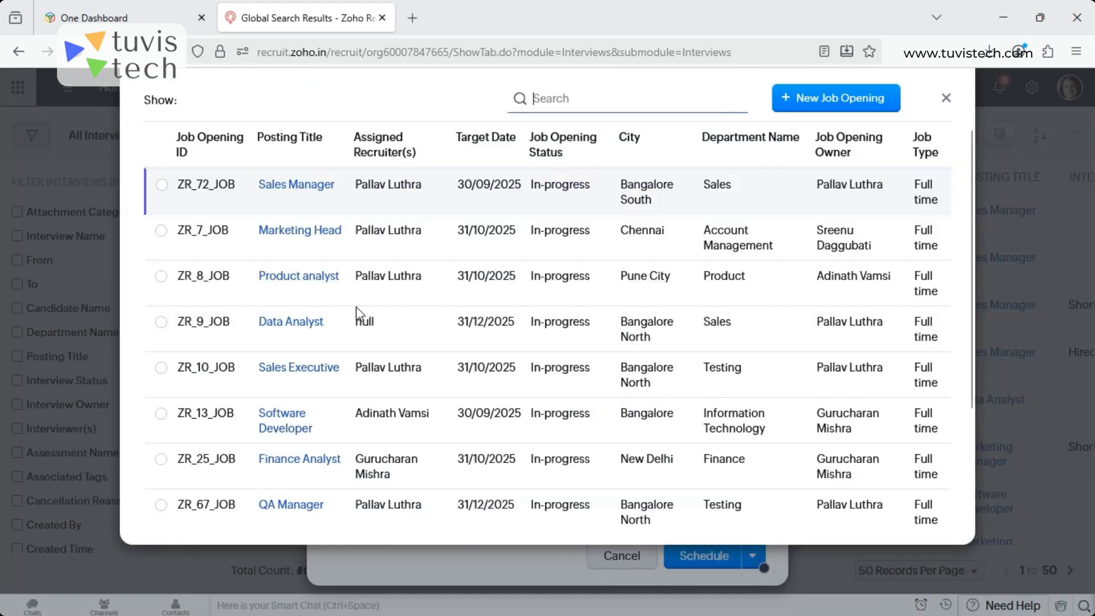
left_click(296, 184)
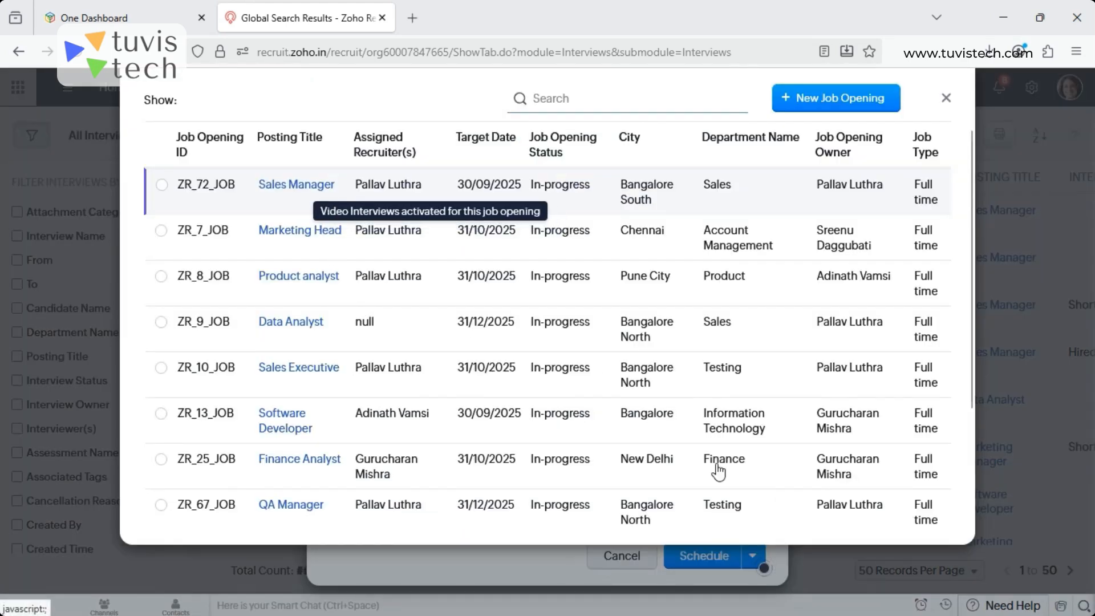
left_click(709, 336)
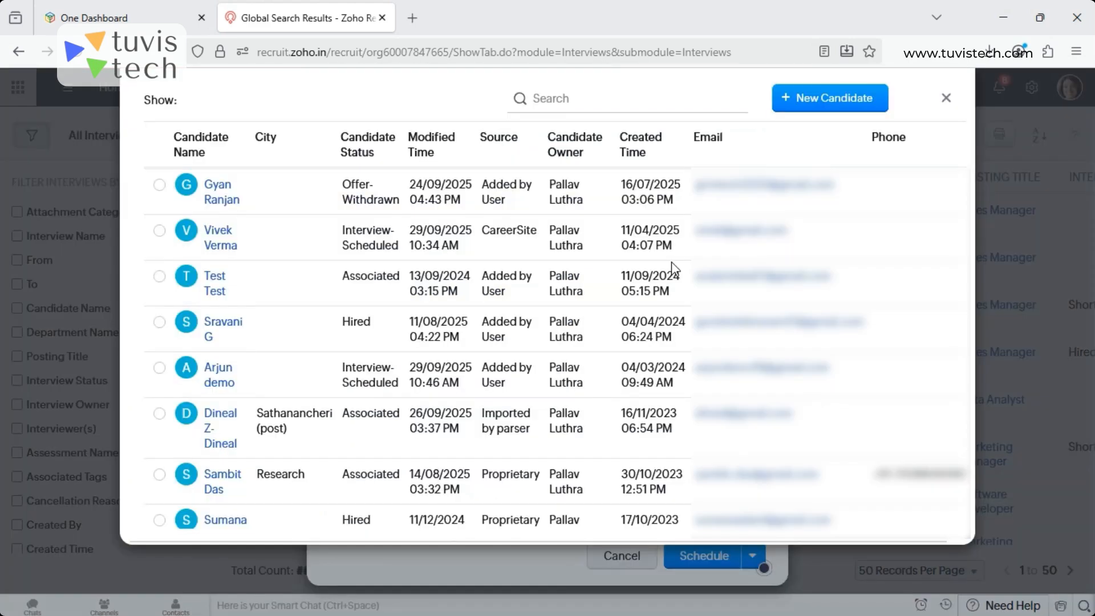
left_click(222, 377)
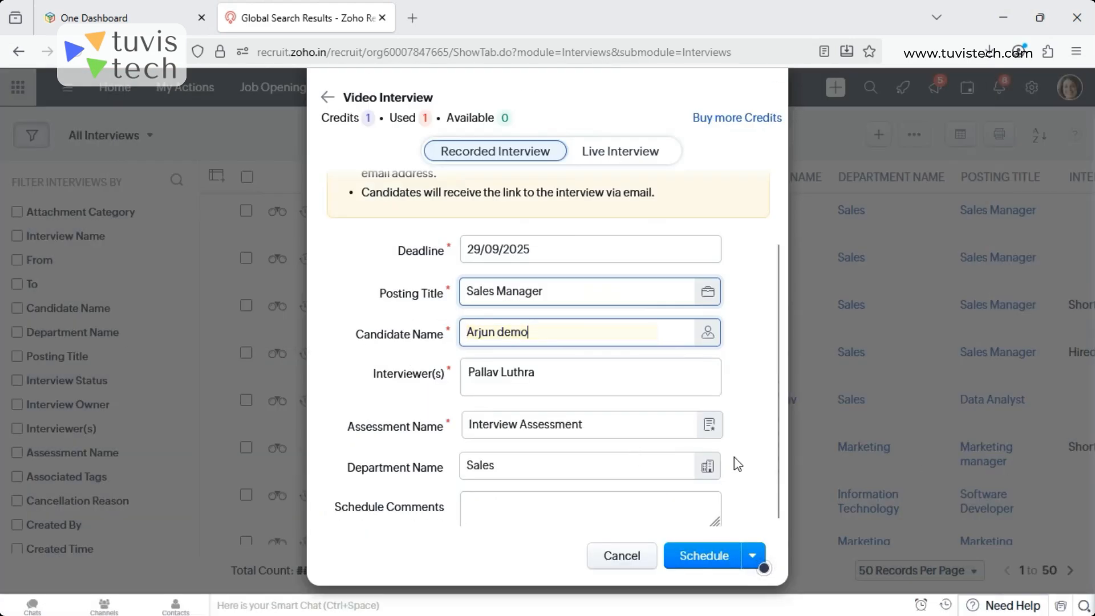
Set the recorded interview's deadline to 30/09/2025, then cancel the form without scheduling and return to the interviews list.
scroll(733, 456, "down", 1)
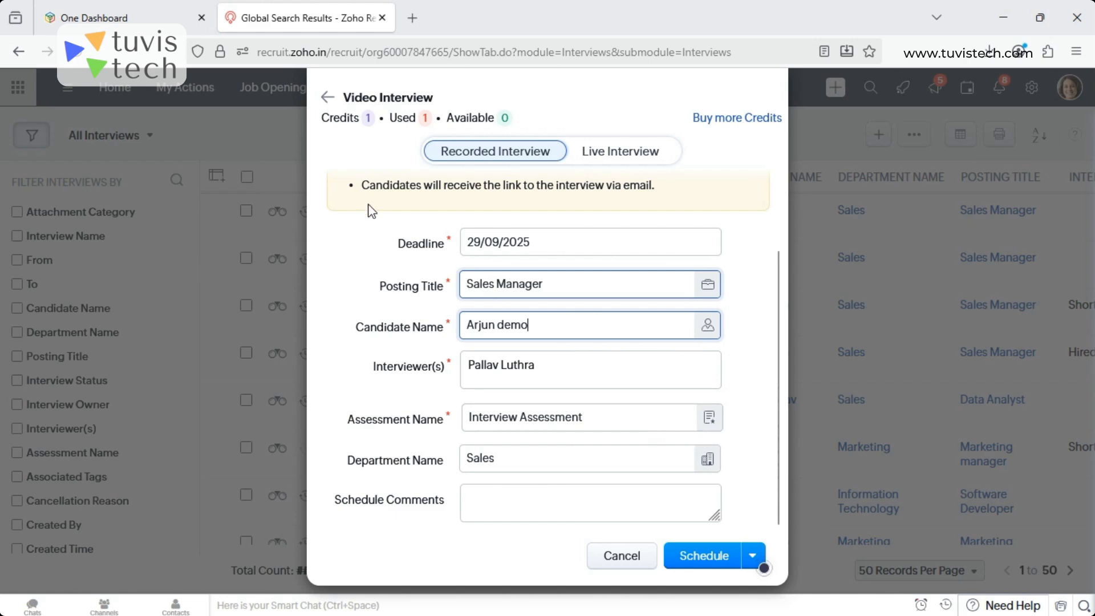
left_click(489, 243)
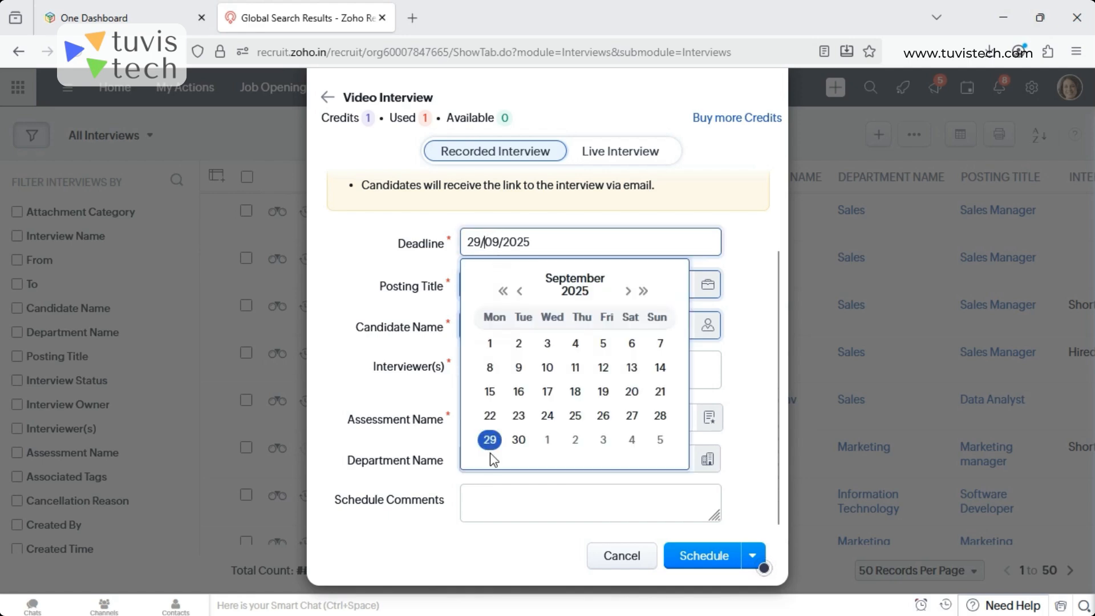
left_click(519, 440)
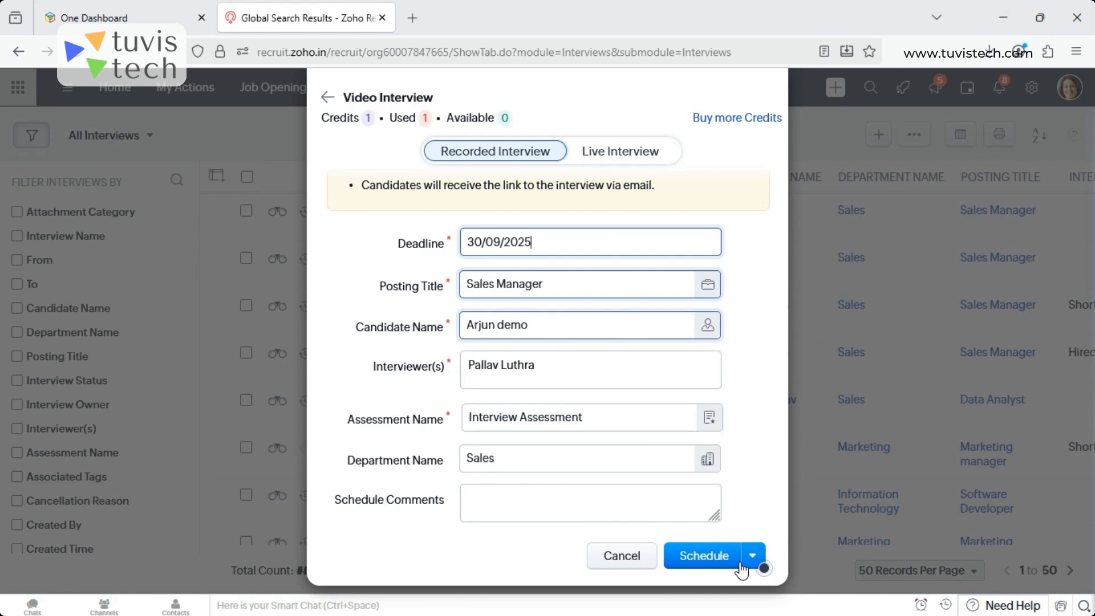
left_click(613, 556)
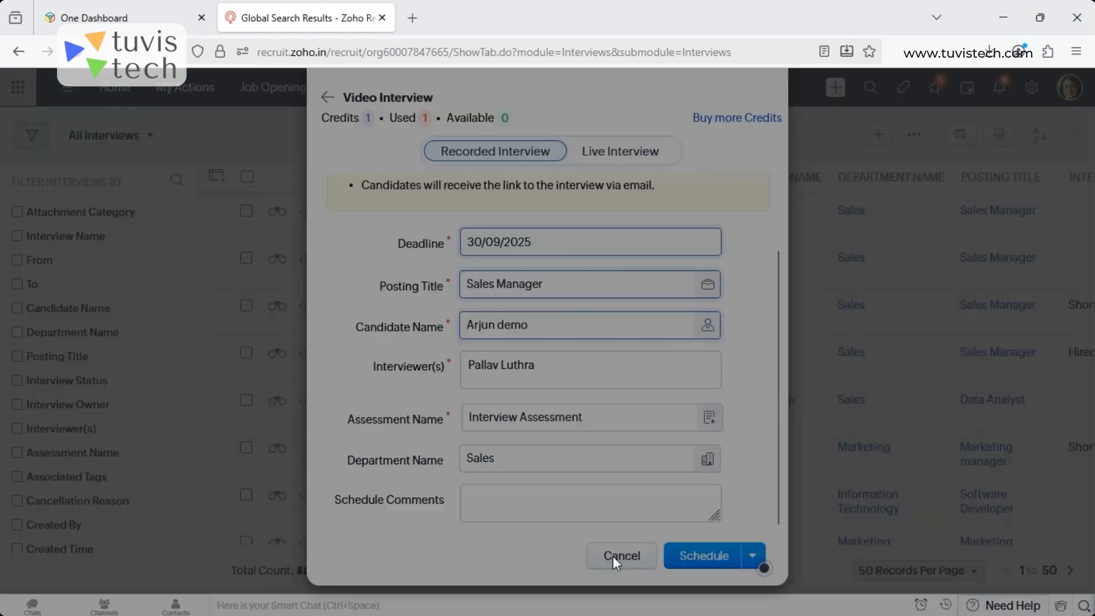
left_click(599, 189)
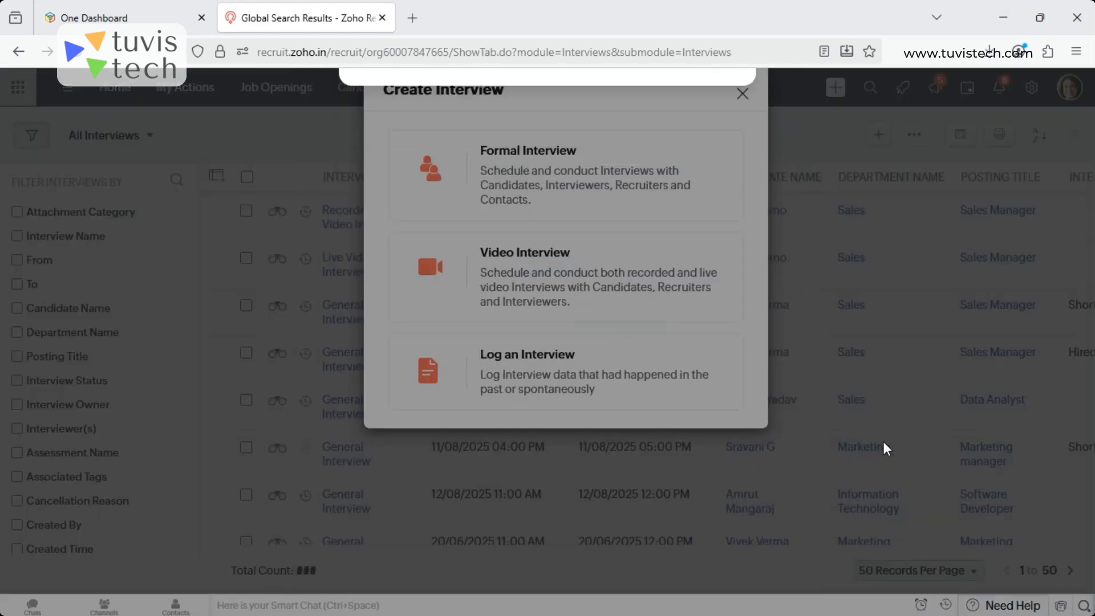
left_click(742, 95)
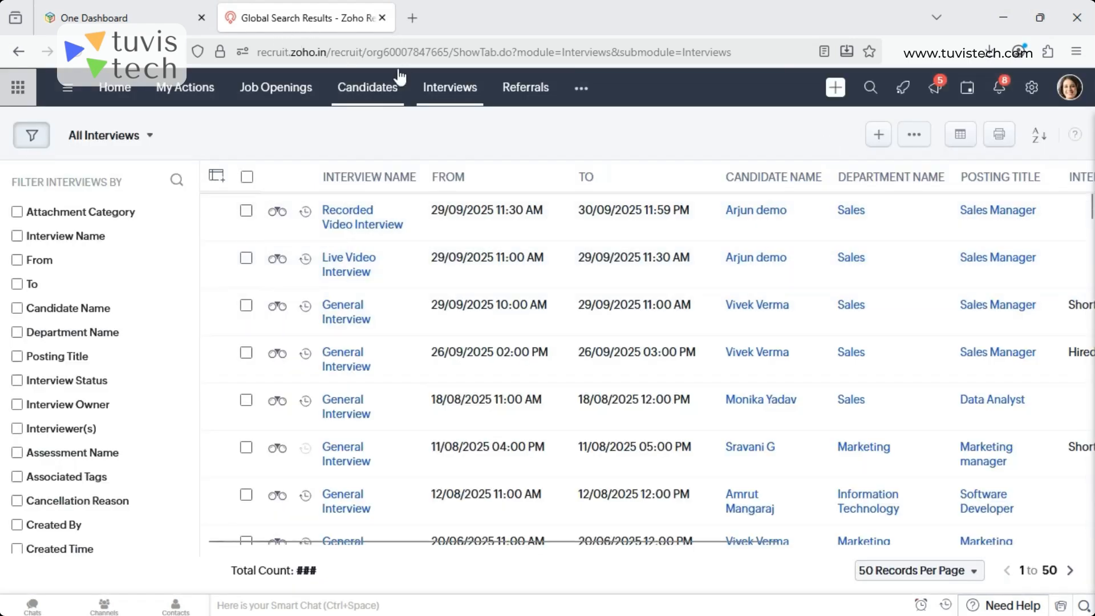
Open the existing Recorded Video Interview record and look through its overview, participants, attachments and related interviews.
left_click(358, 220)
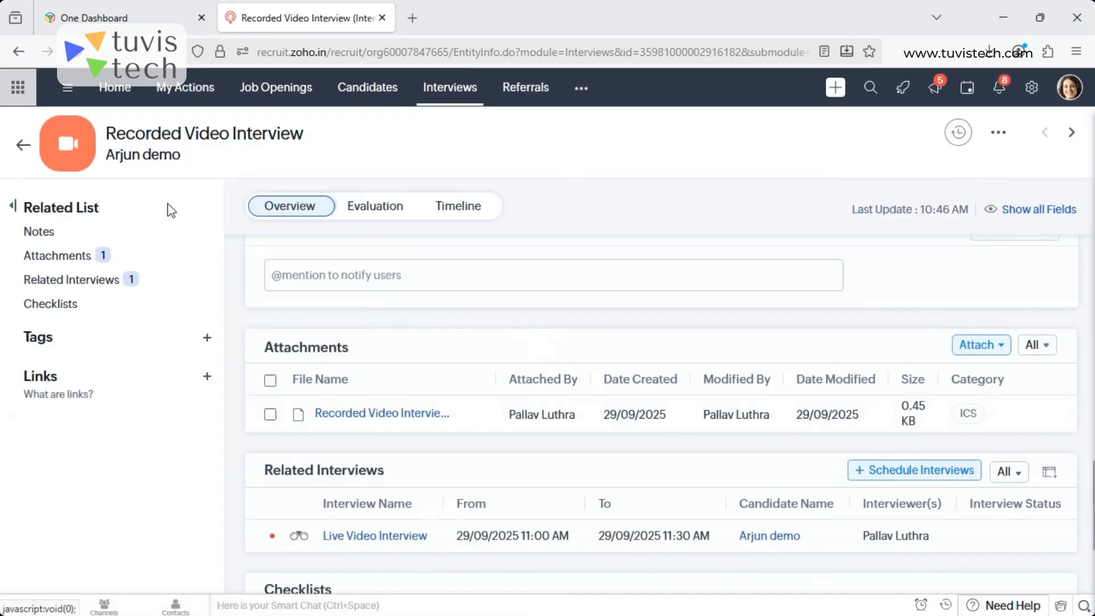
scroll(638, 379, "down", 2)
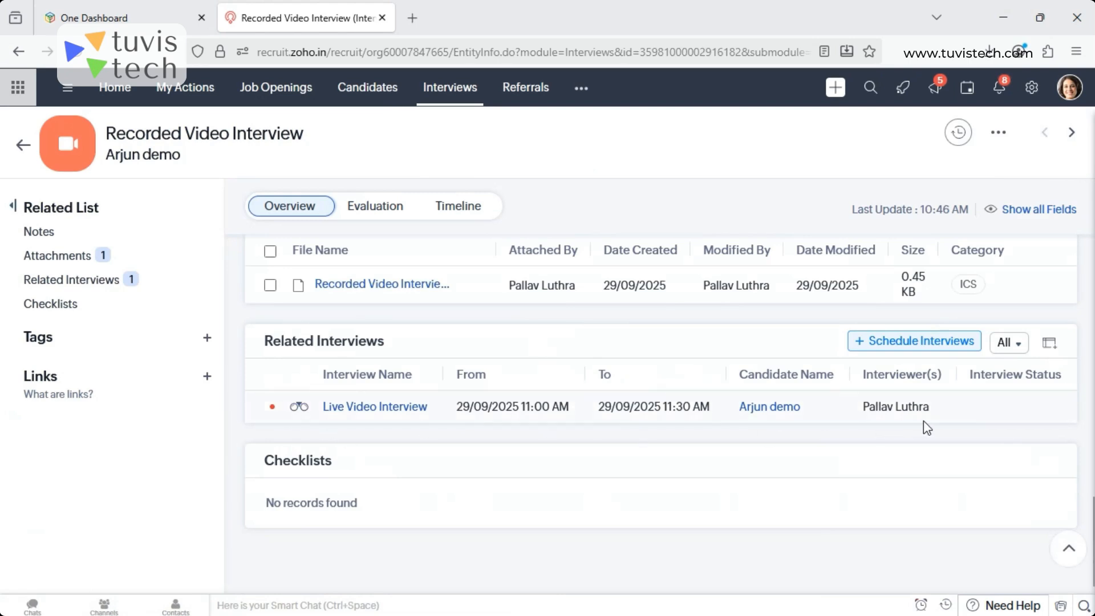
scroll(855, 459, "up", 8)
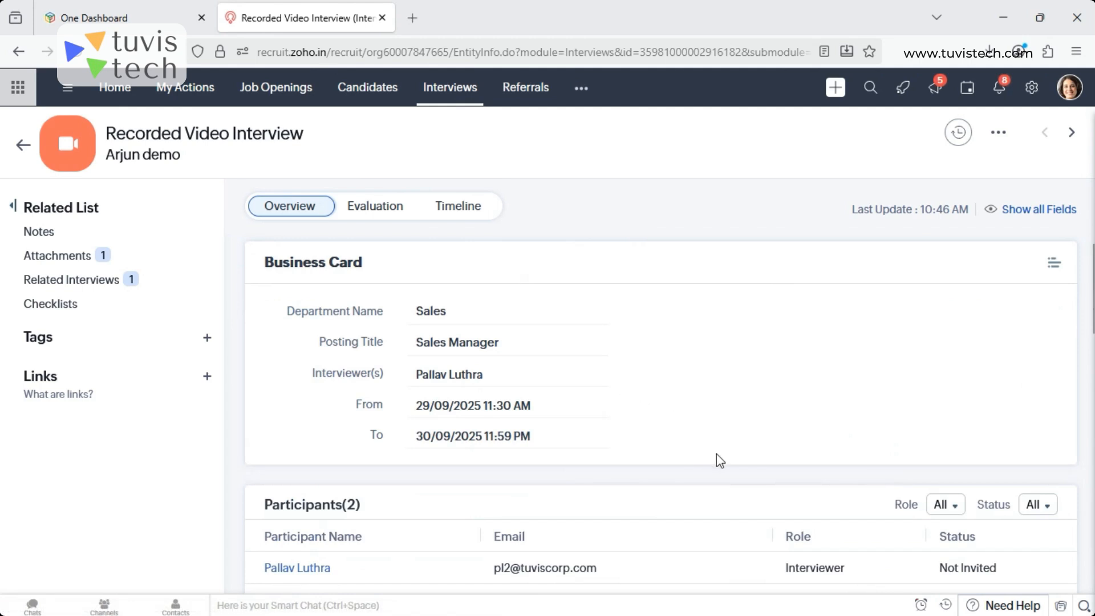
scroll(717, 460, "down", 3)
scroll(724, 458, "up", 3)
Reopen the Recorded Video Interview from the interviews list and look through the candidate's video answers in its evaluation.
left_click(459, 97)
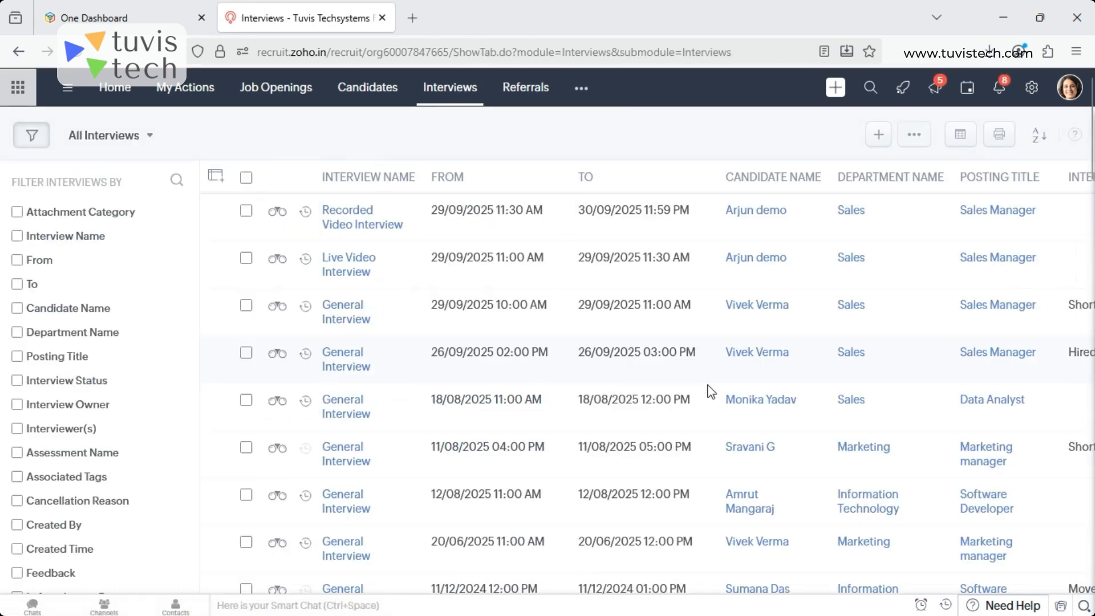
left_click(353, 216)
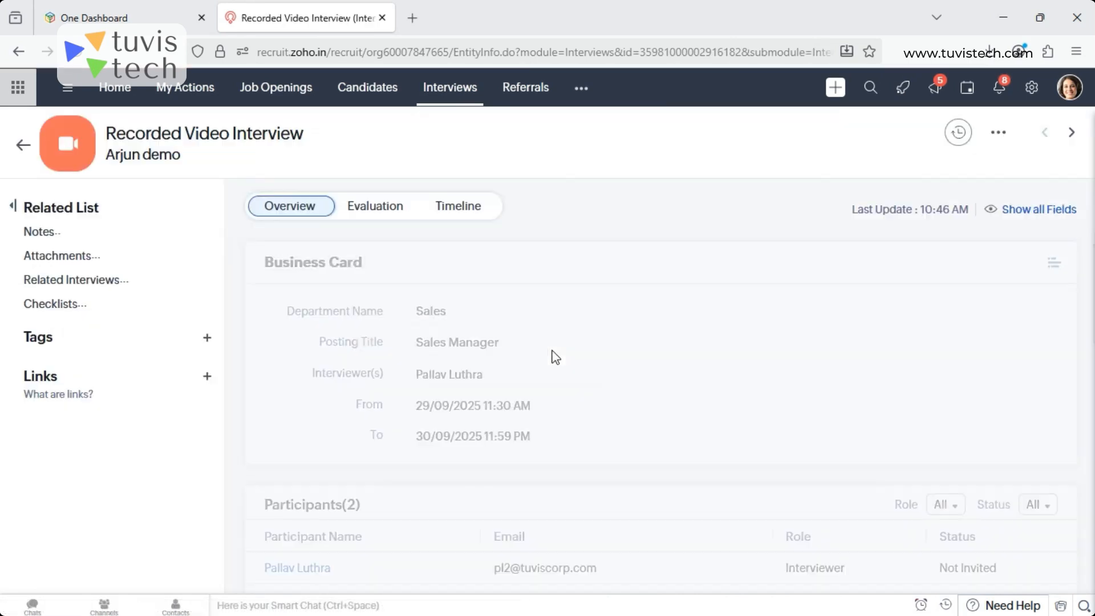
left_click(374, 209)
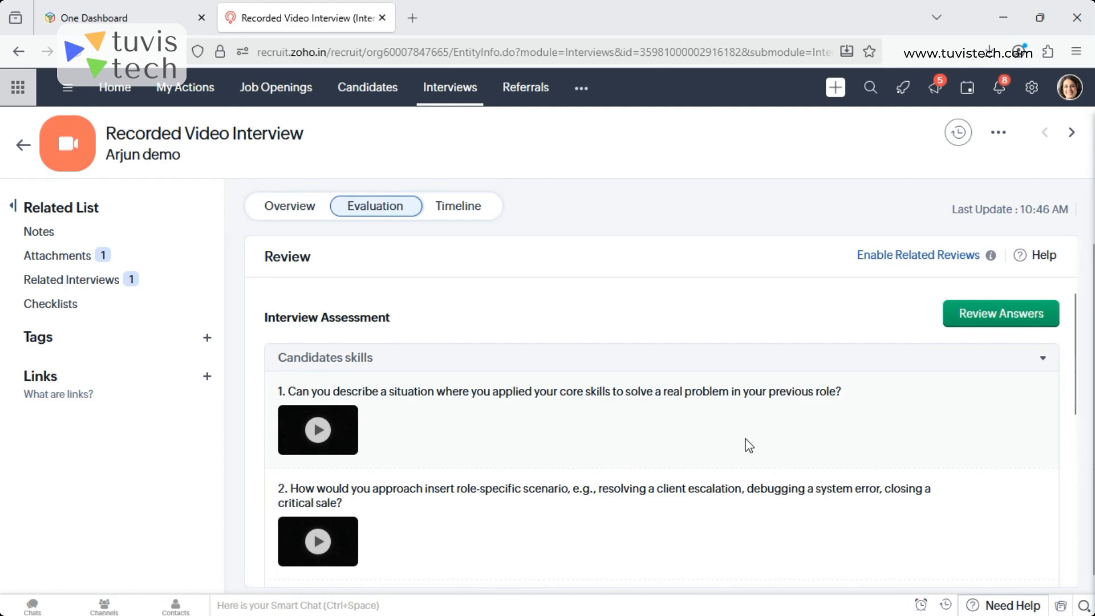
scroll(749, 445, "down", 1)
scroll(724, 450, "up", 1)
scroll(943, 454, "down", 5)
scroll(944, 455, "up", 6)
scroll(605, 552, "down", 4)
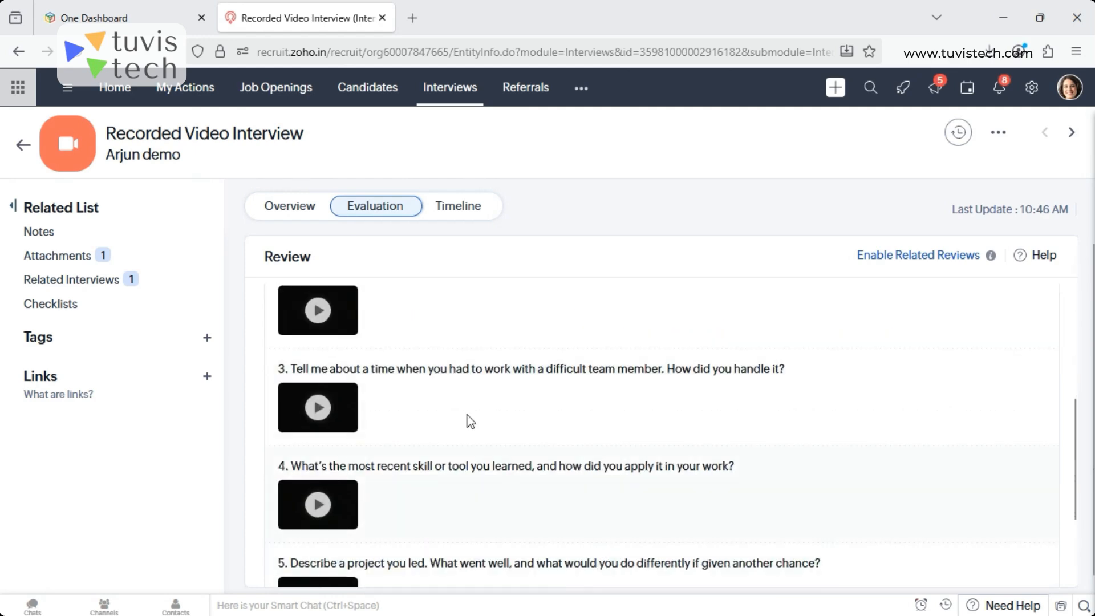
scroll(624, 557, "down", 2)
scroll(643, 544, "up", 6)
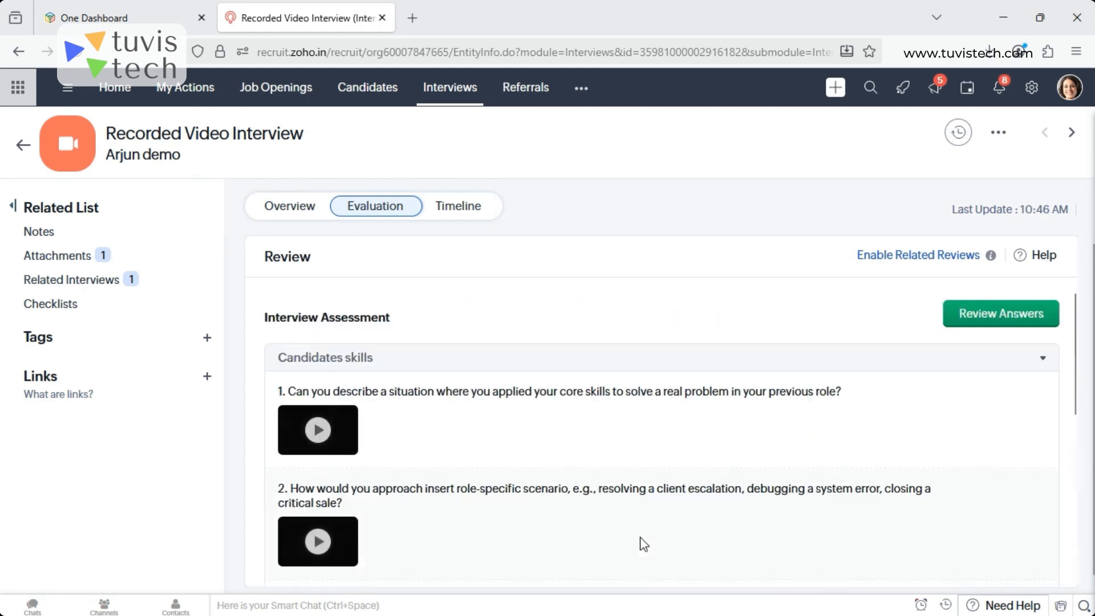
Start reviewing the answers, rate question 1 four stars with the comment "Great and suitable", and continue to question 2.
left_click(1002, 321)
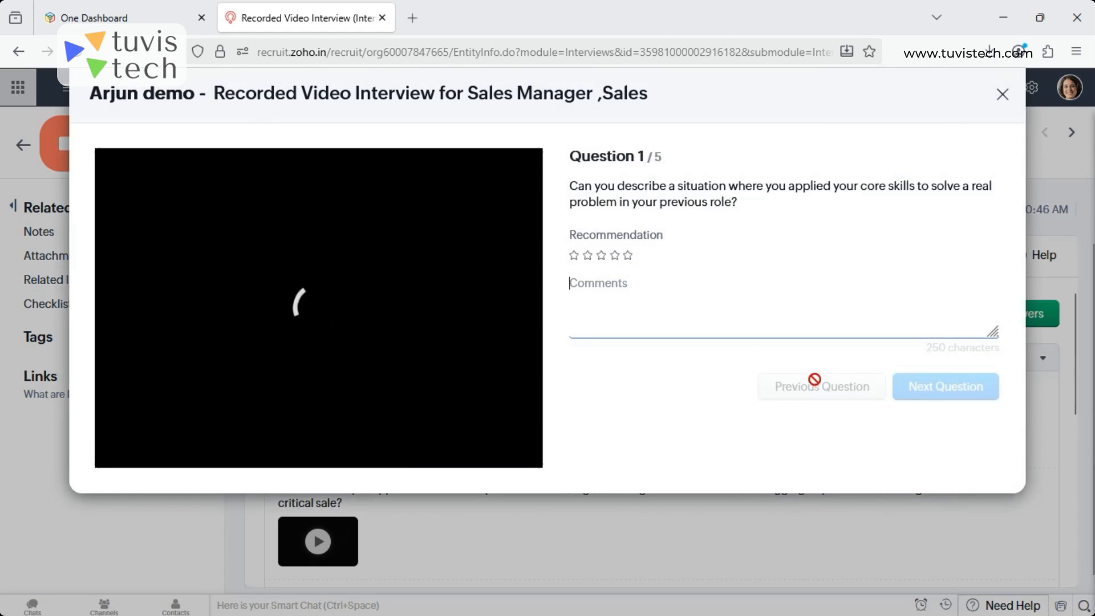
left_click(330, 285)
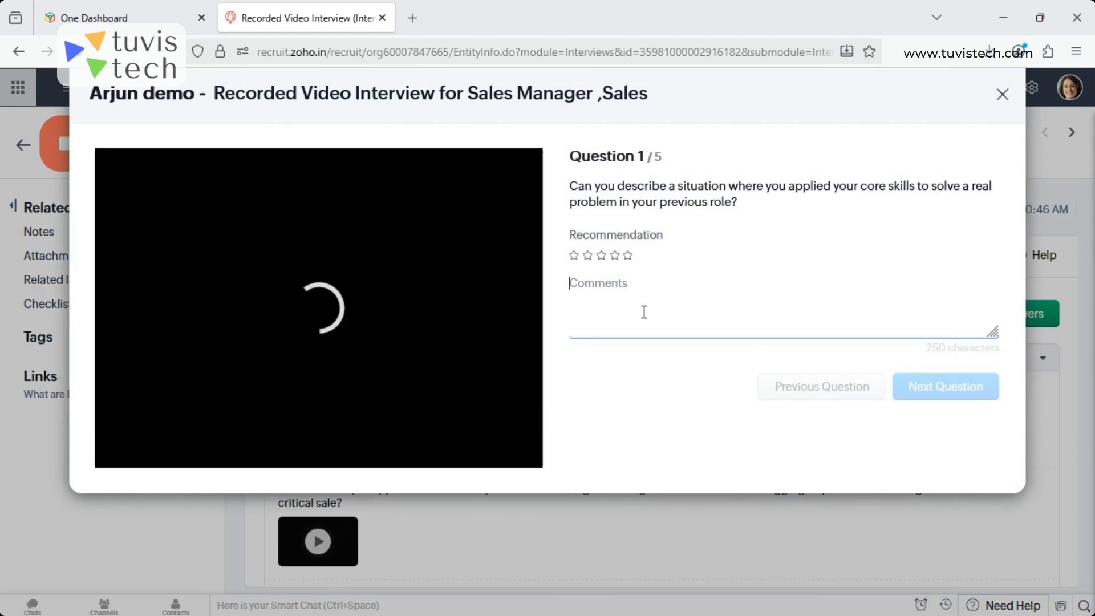
left_click(613, 256)
left_click(611, 331)
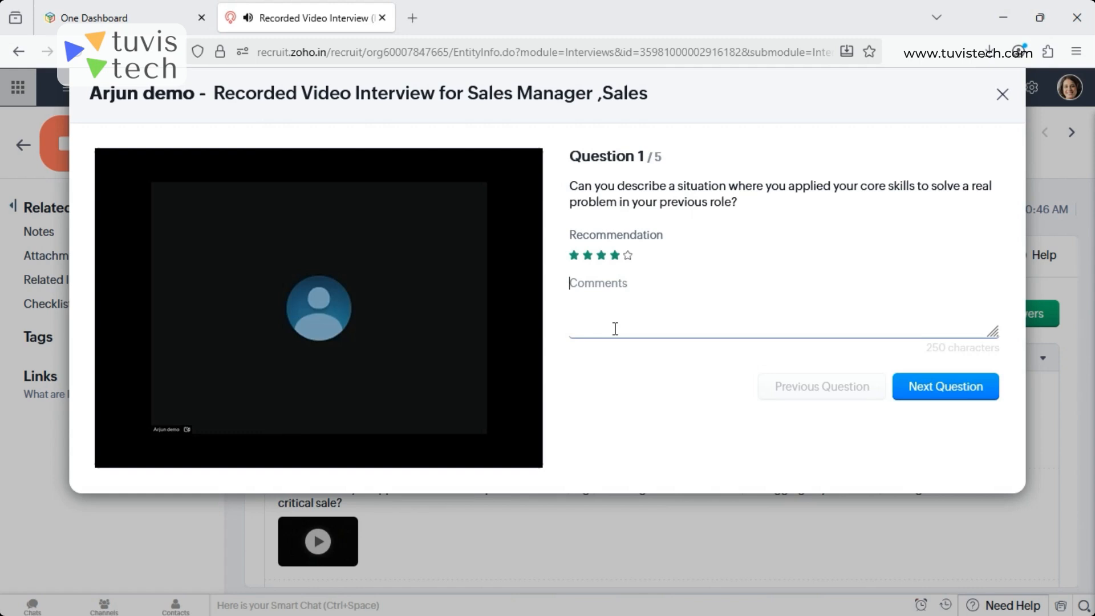
left_click(124, 445)
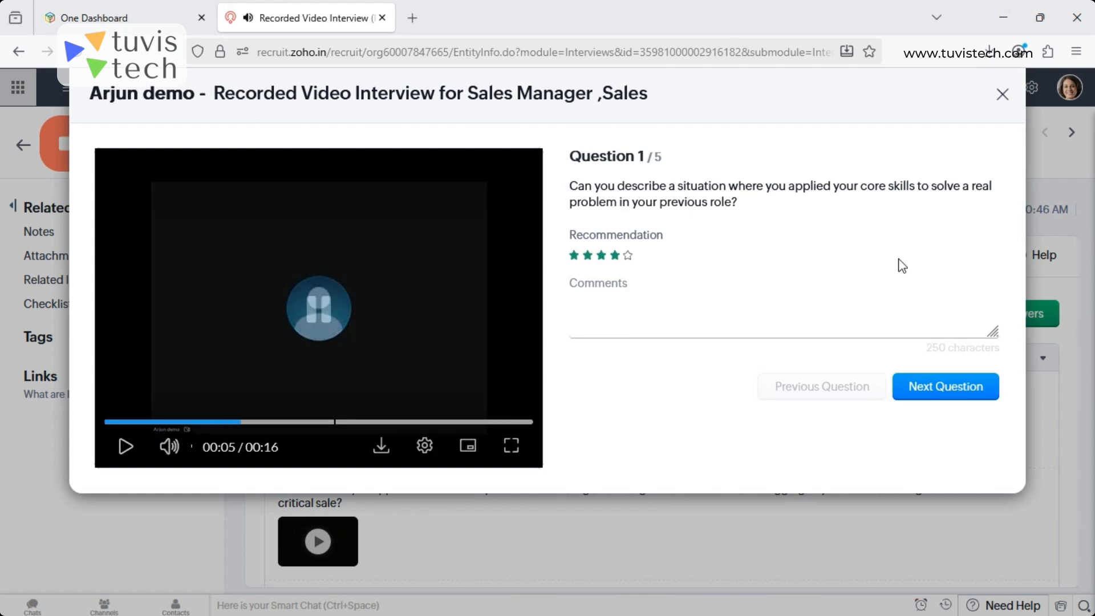
left_click(619, 327)
type("Great and suitable")
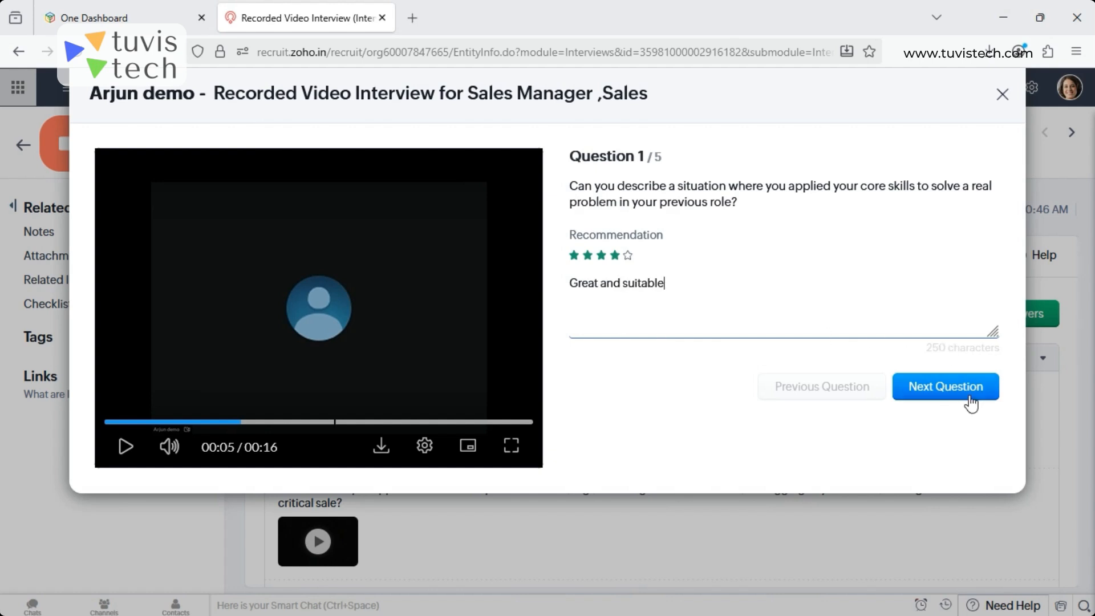
left_click(961, 399)
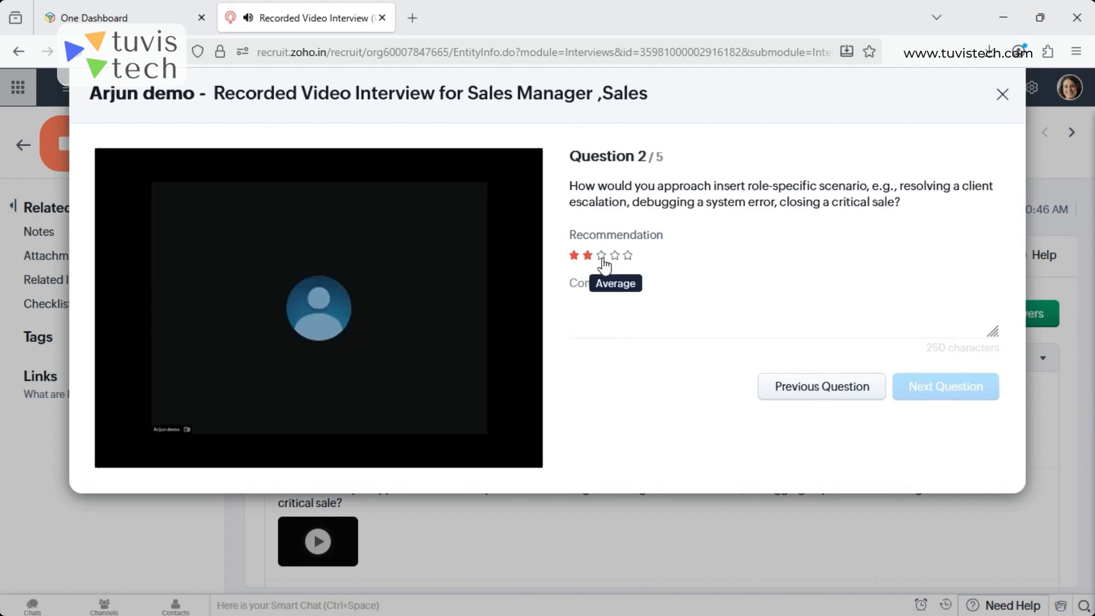
Pause the question 2 video, rate the answer four stars without a comment, and continue to question 3.
left_click(274, 337)
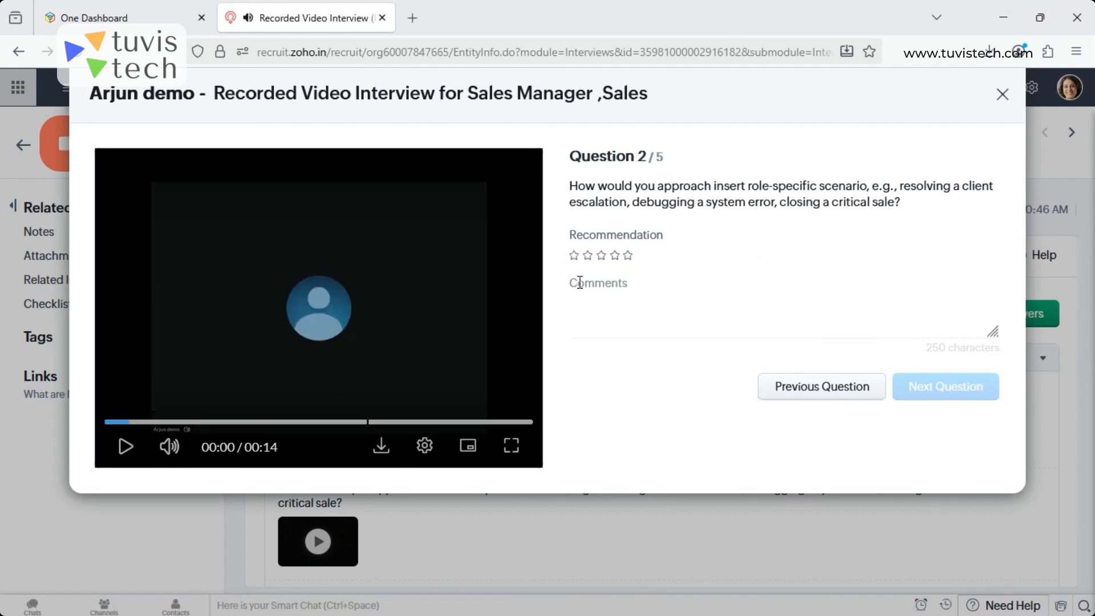
left_click(614, 255)
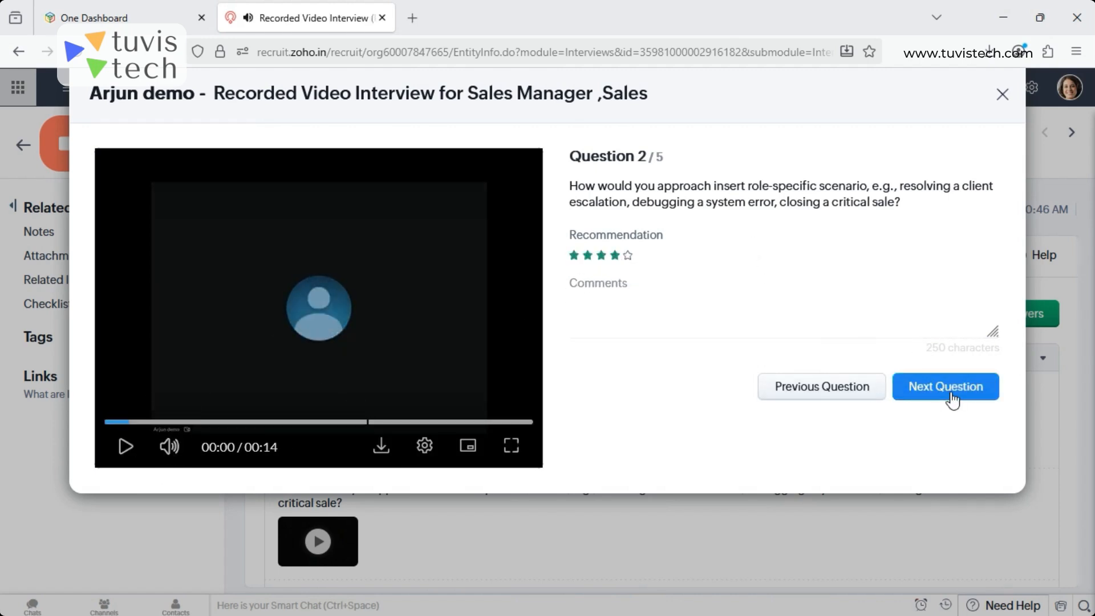
left_click(951, 398)
Comment "Great" on question 3, rate it four stars, and continue to question 4.
left_click(630, 284)
type("Great")
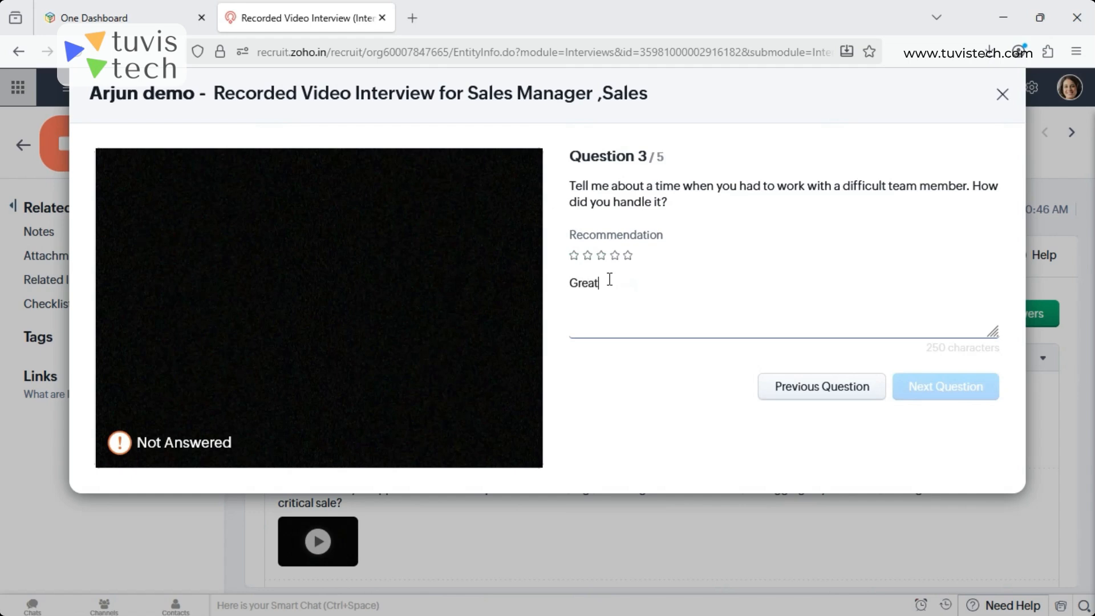
left_click(849, 463)
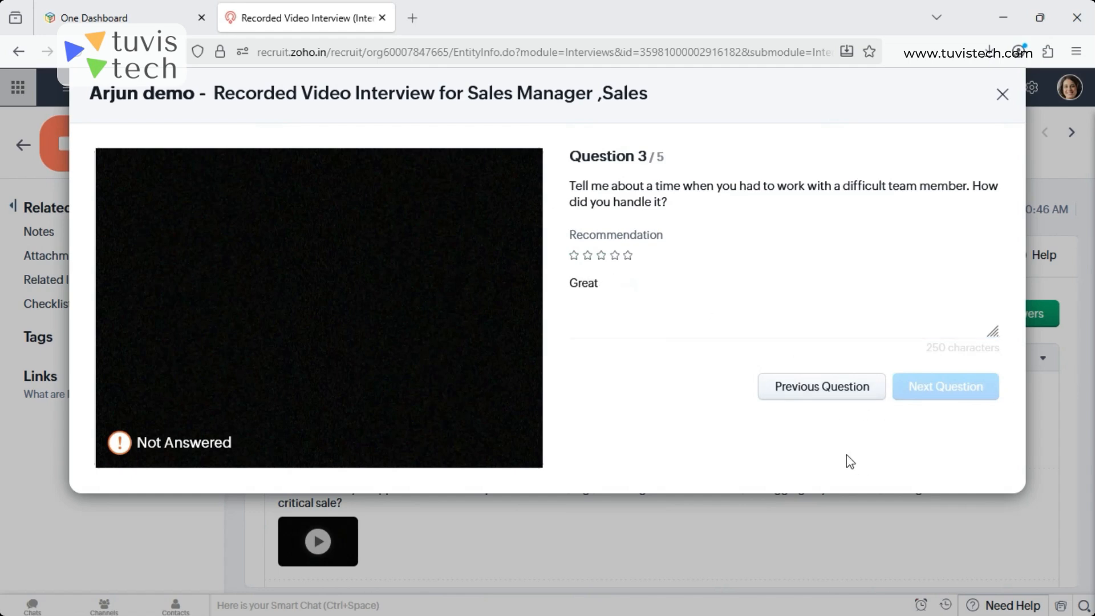
left_click(692, 301)
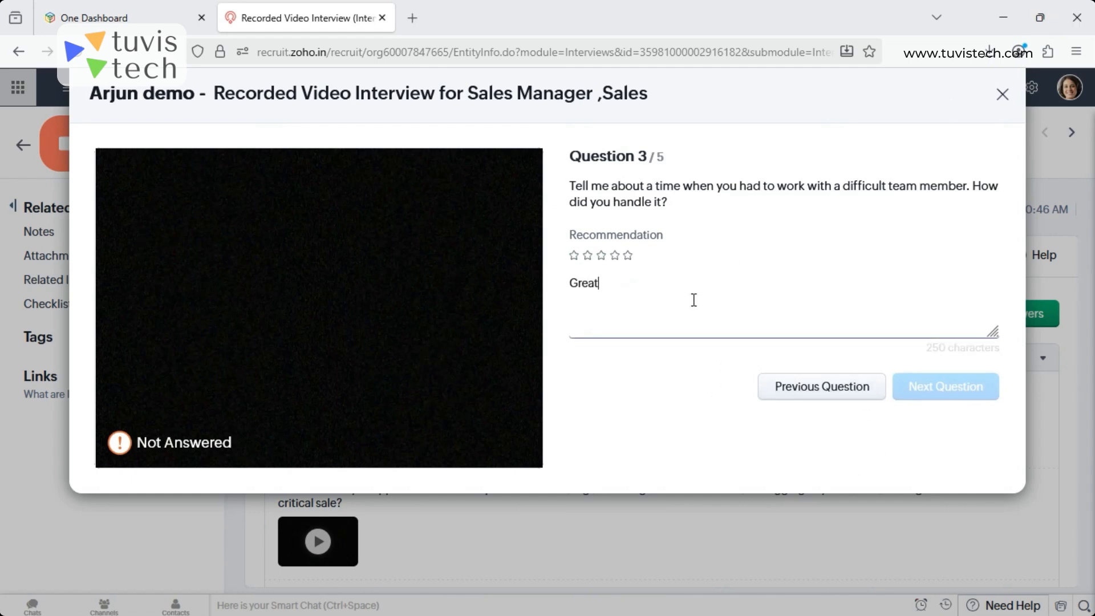
left_click(614, 255)
left_click(921, 388)
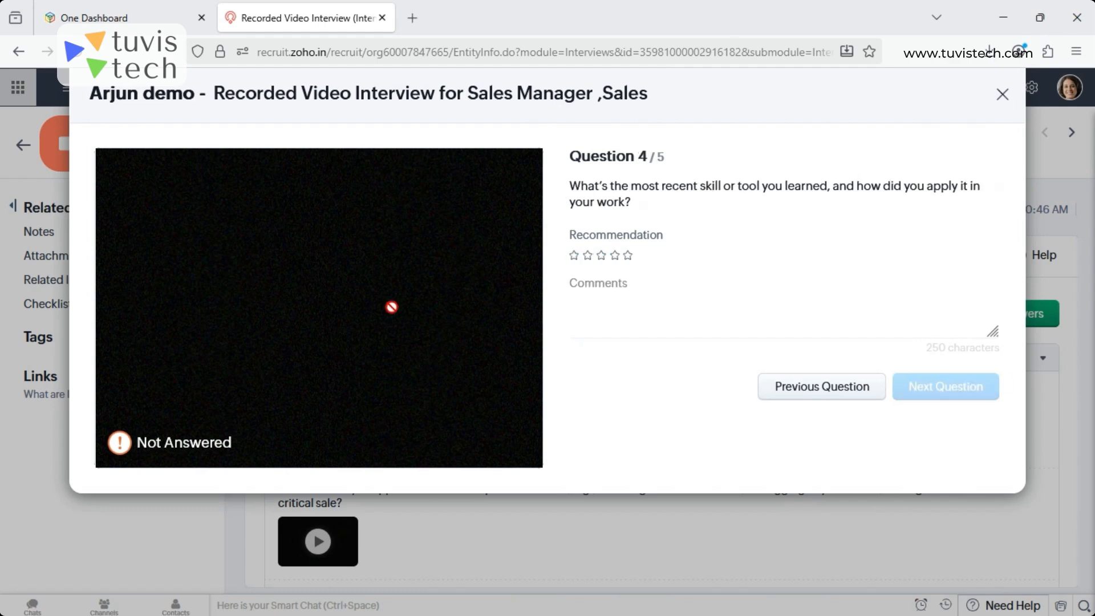
Rate question 4 four stars with the comment "Great" and continue to question 5.
left_click(615, 255)
left_click(659, 311)
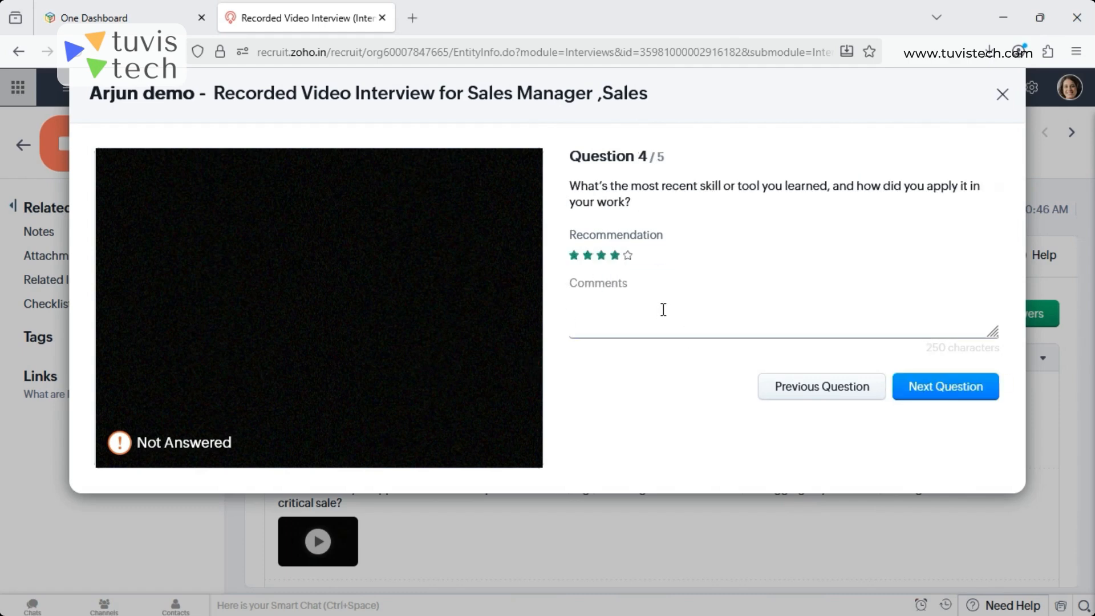
type("Great")
left_click(916, 391)
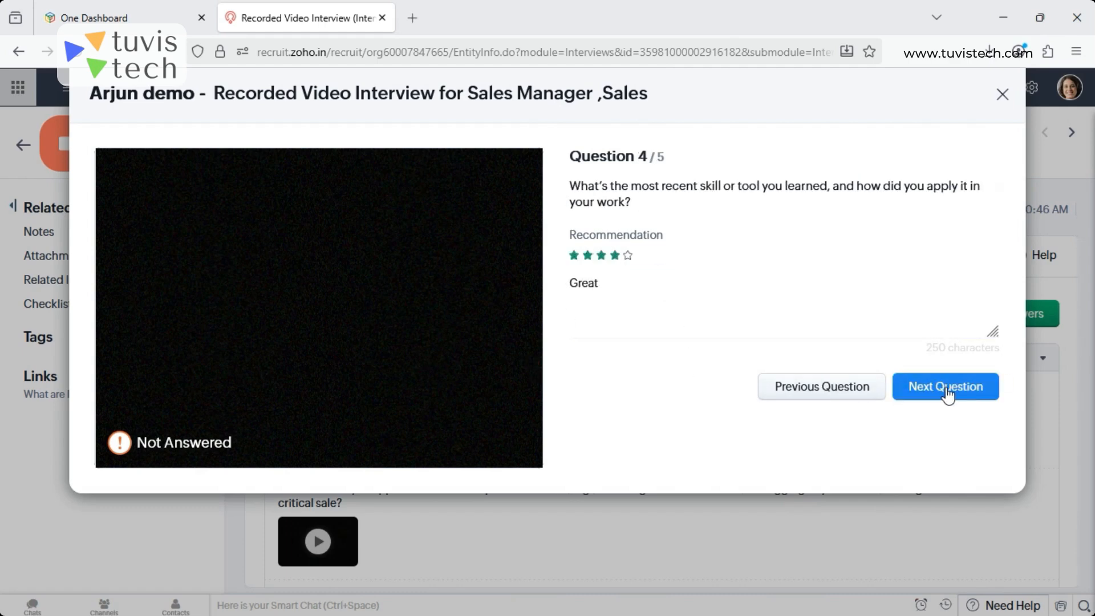
Rate question 5 three stars with the comment "Good" and submit the question ratings.
left_click(602, 257)
left_click(814, 304)
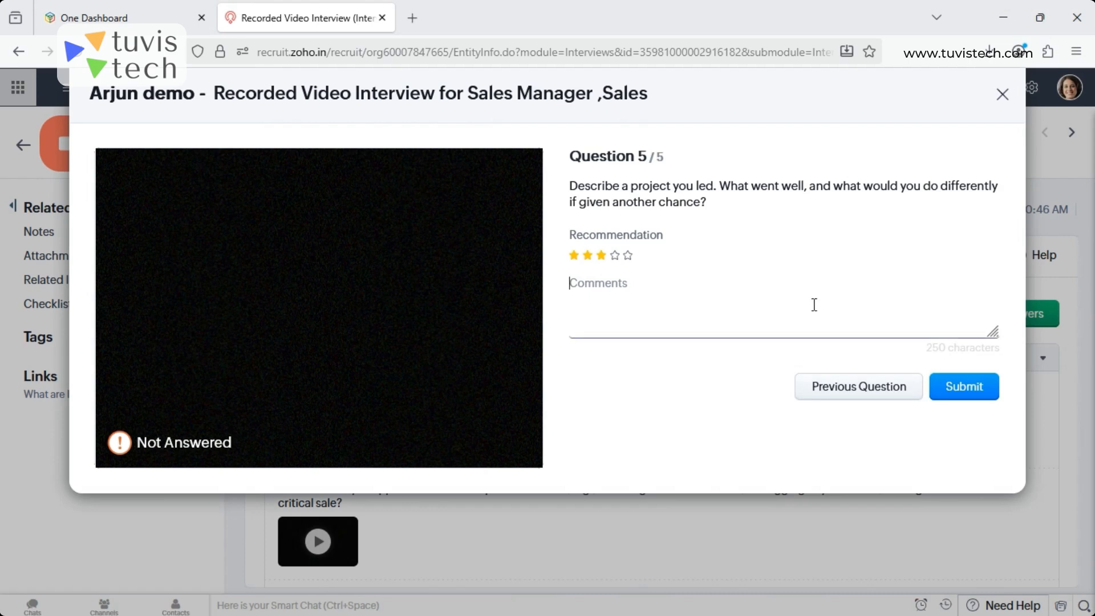
type("Good")
left_click(960, 390)
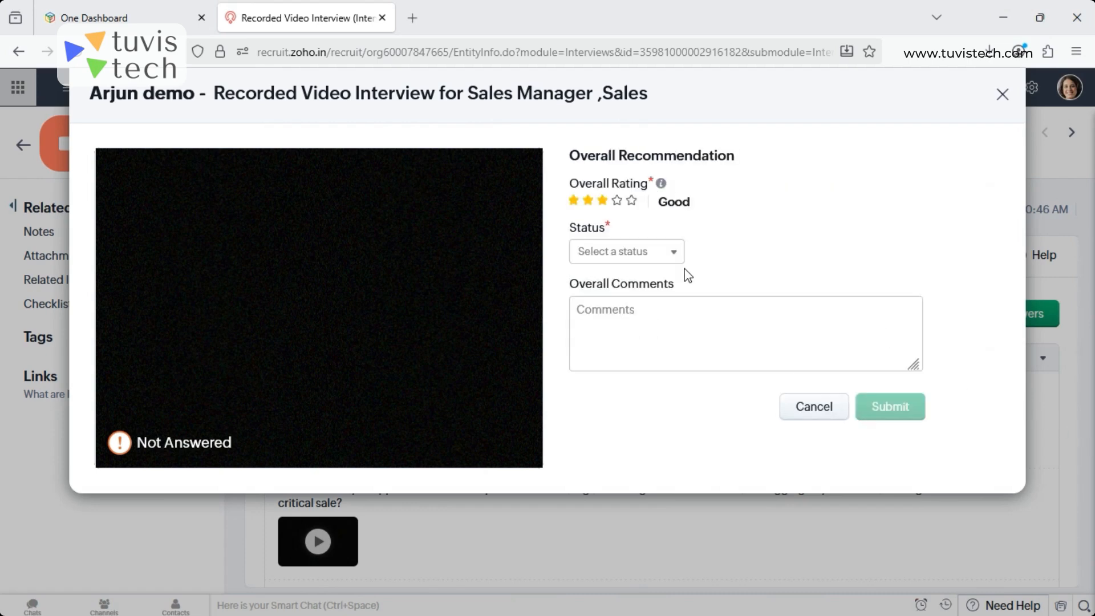
Submit the overall recommendation with four stars, the status Shortlist and the comment "Shortlisted".
left_click(673, 255)
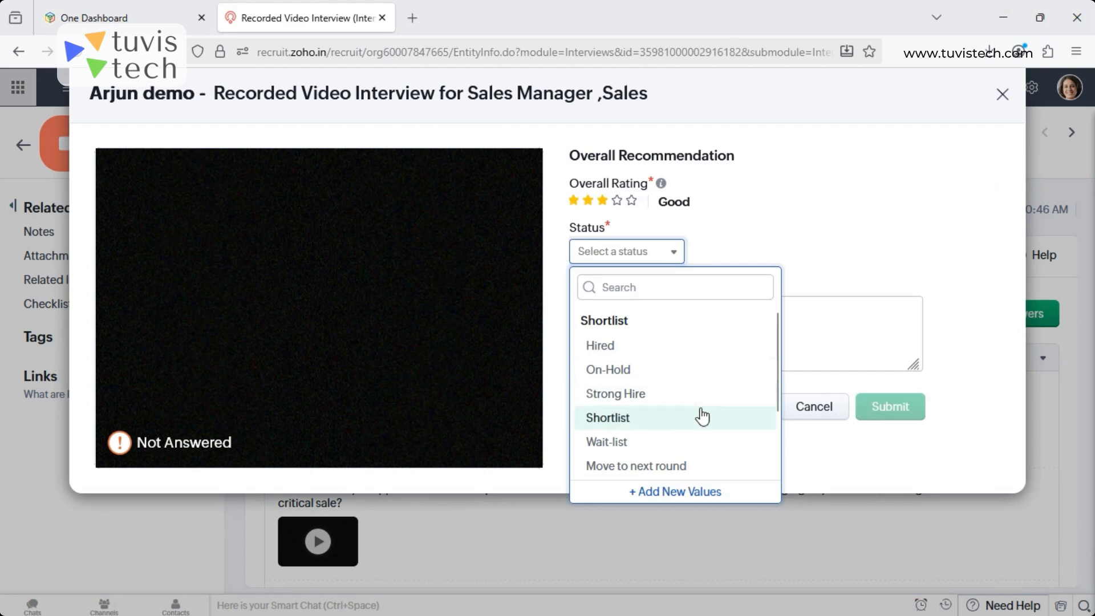
scroll(713, 415, "down", 2)
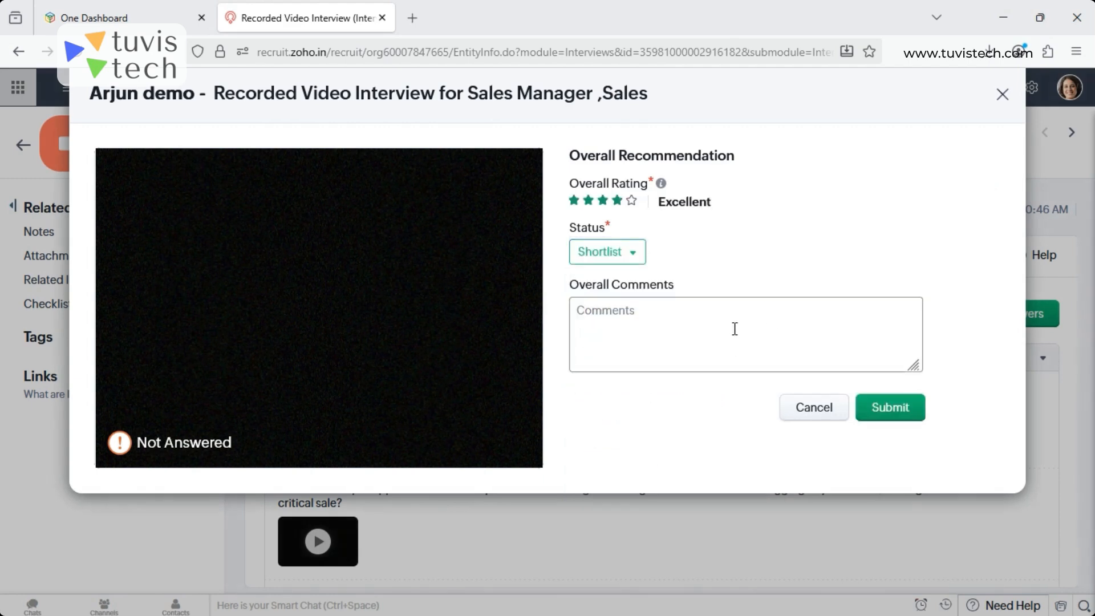
left_click(736, 328)
type("Shortlisted")
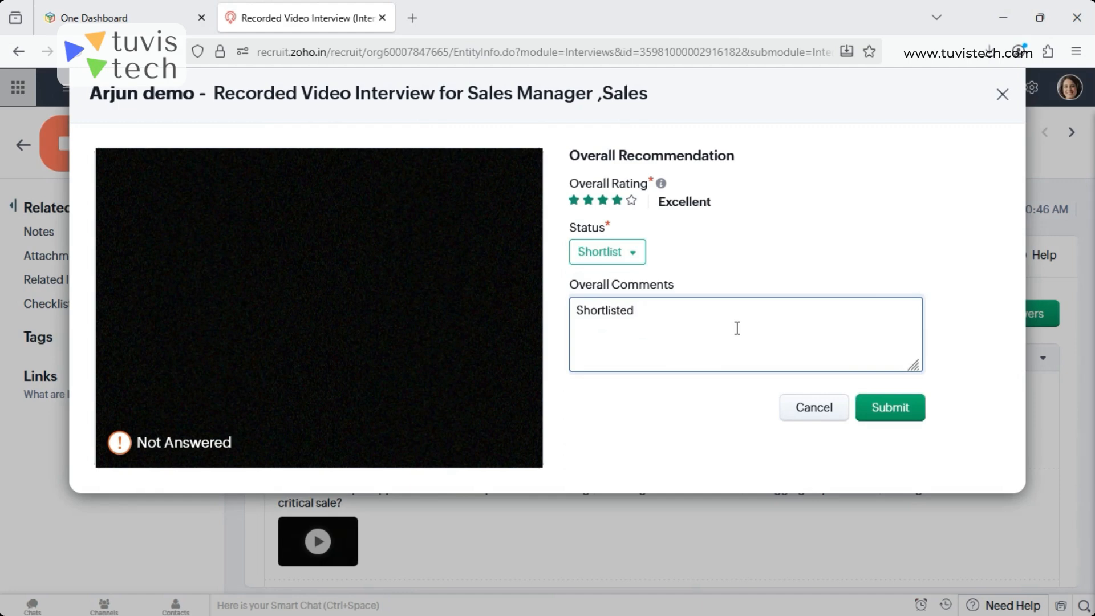
left_click(896, 408)
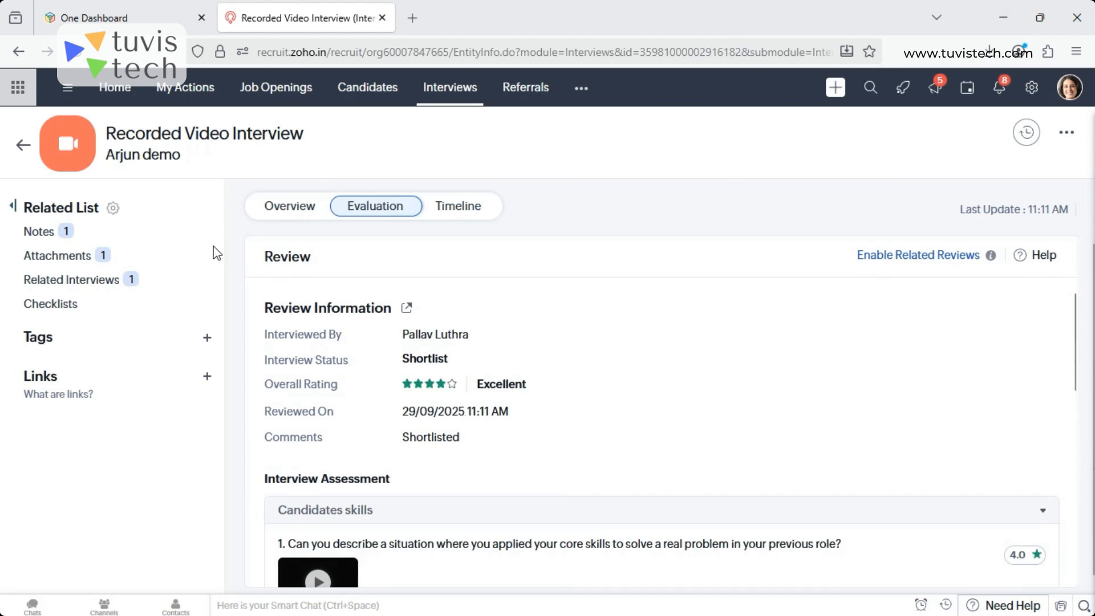
Look through the submitted review, including its question ratings, and the interview's overview with participants and interview information.
scroll(836, 425, "down", 1)
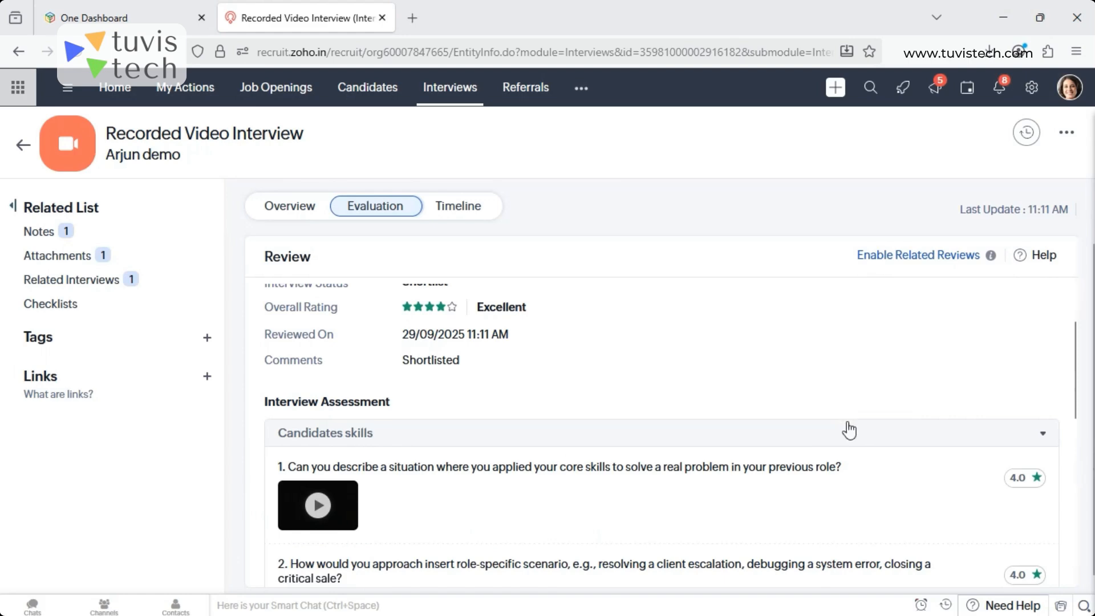
scroll(858, 433, "down", 6)
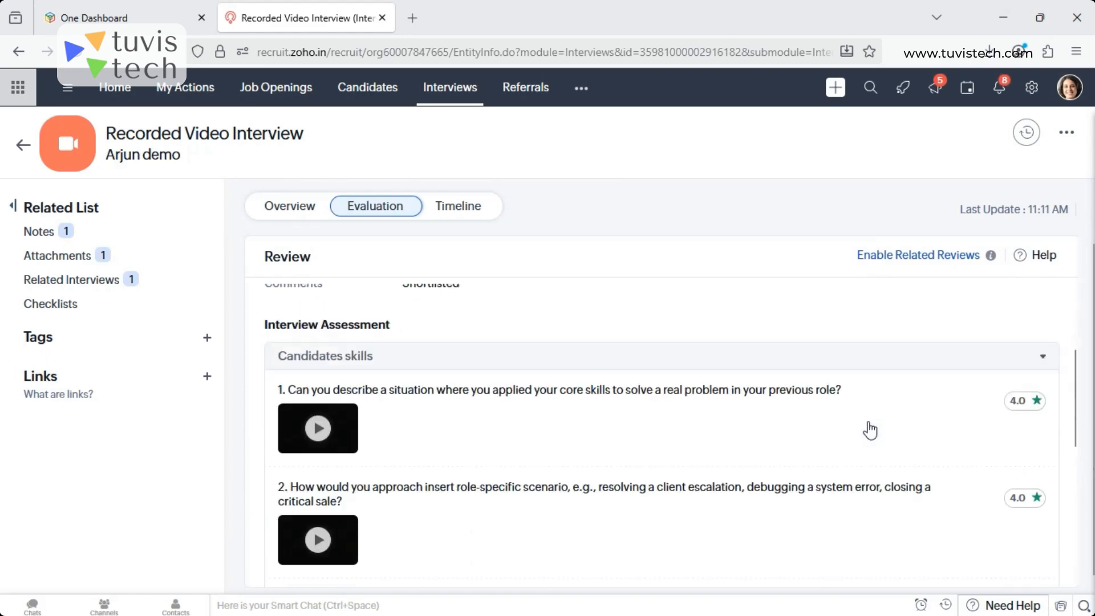
scroll(871, 431, "up", 7)
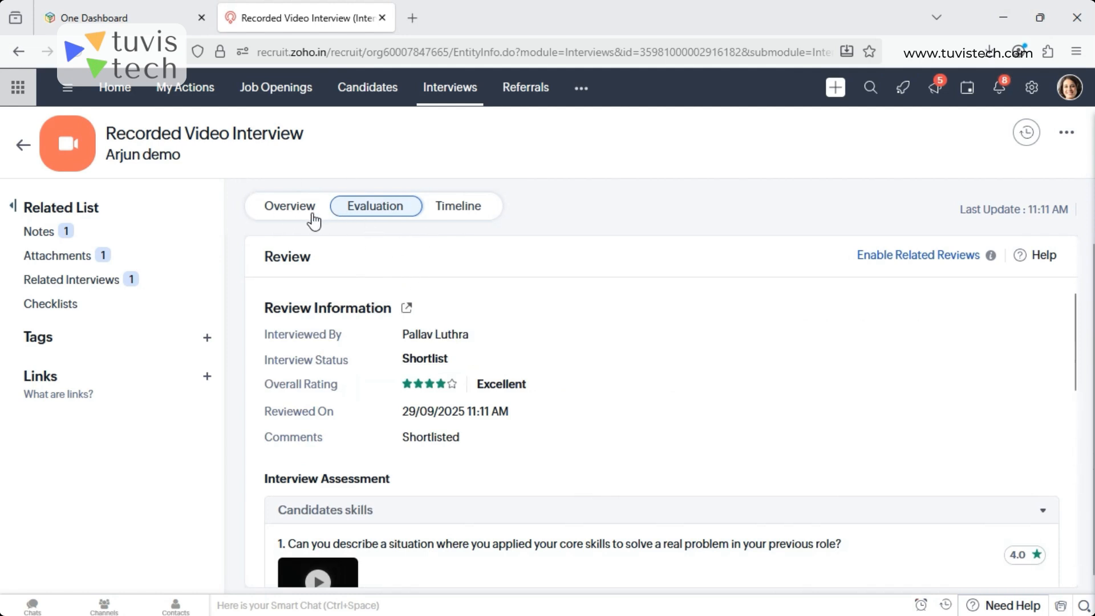
left_click(290, 210)
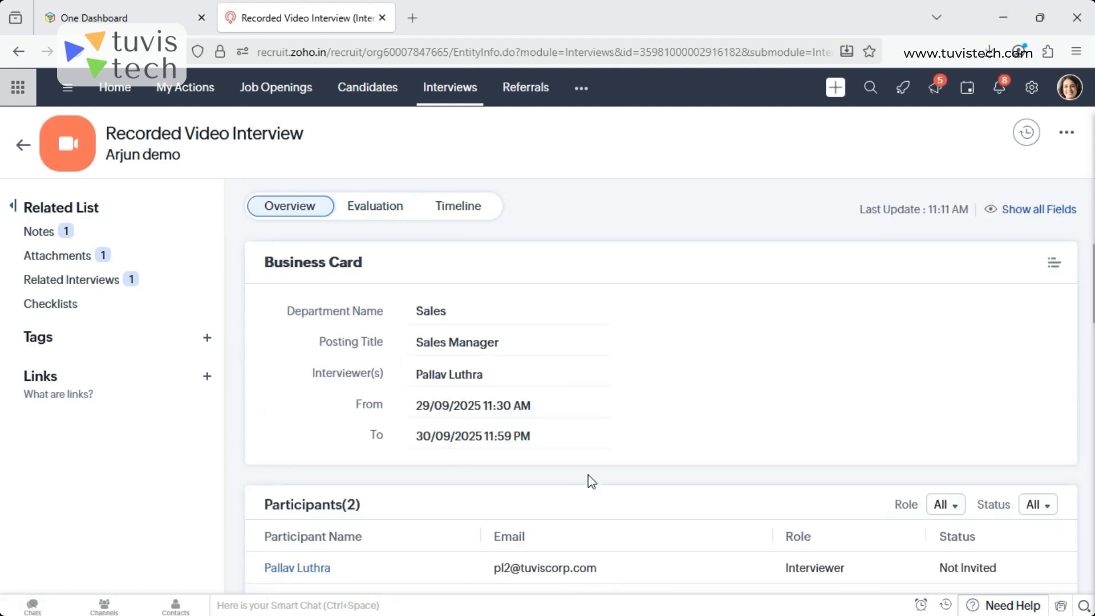
scroll(619, 492, "down", 3)
scroll(641, 491, "up", 1)
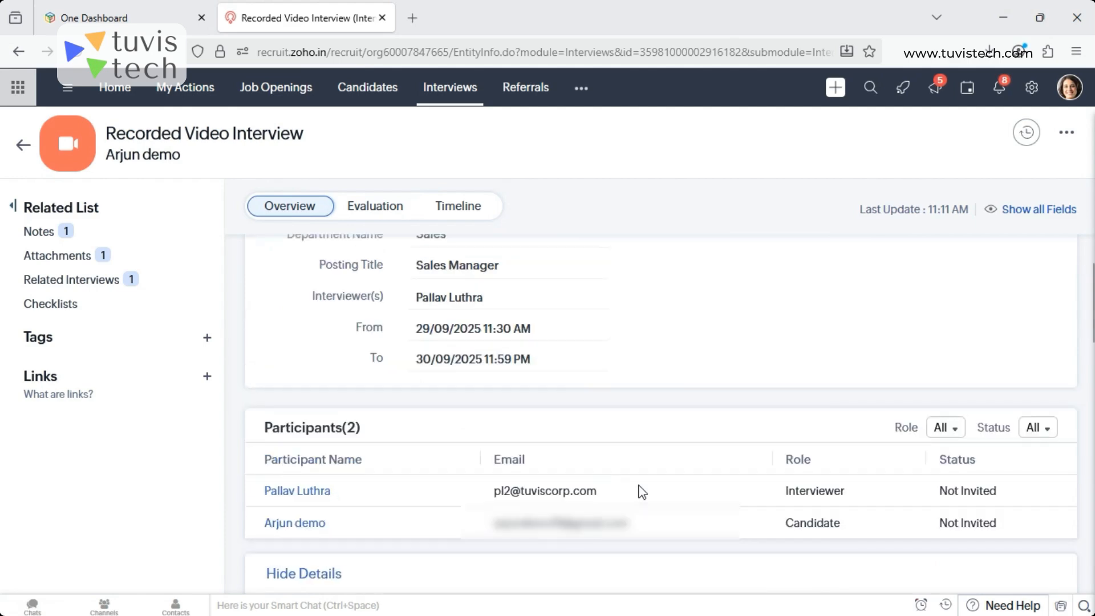
scroll(641, 491, "down", 1)
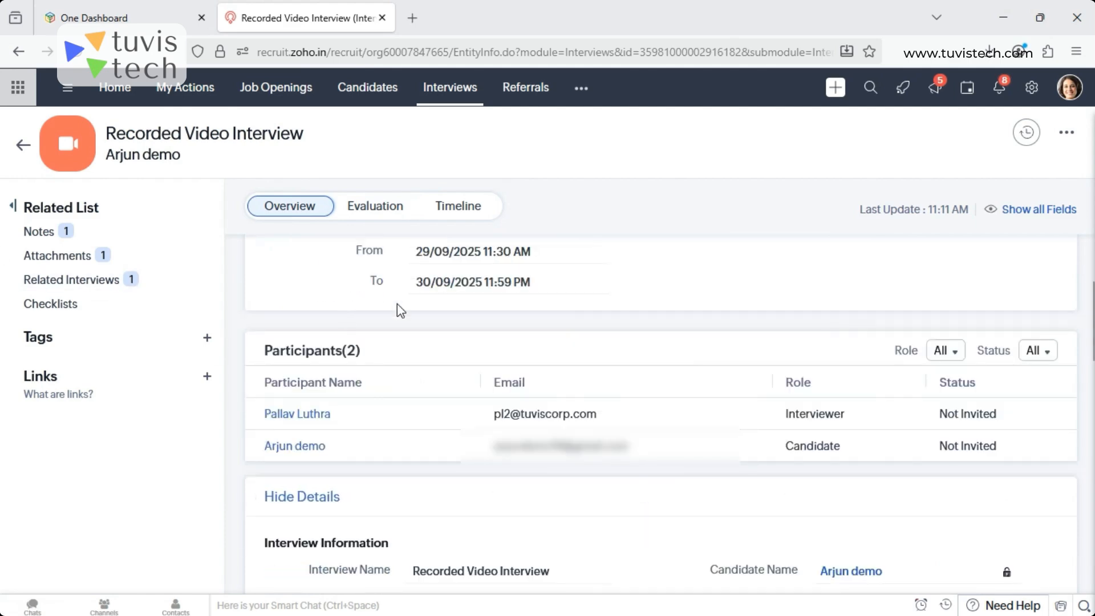
scroll(619, 473, "down", 3)
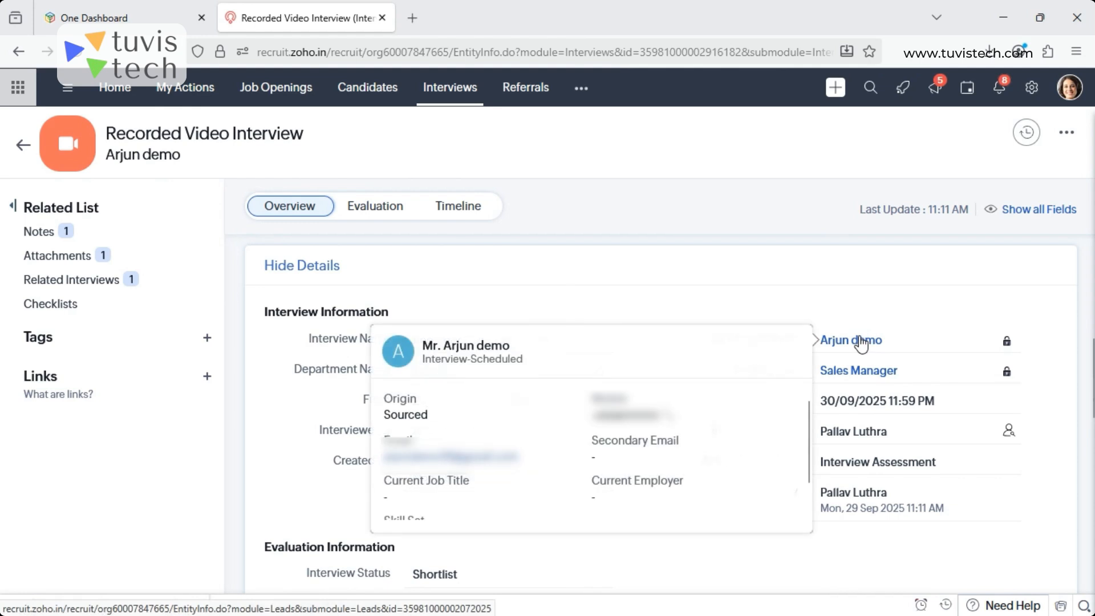
Open the candidate's record and view the answers of the Recorded Video Interview review in Ratings and Reviews, closing the review when done.
left_click(862, 341)
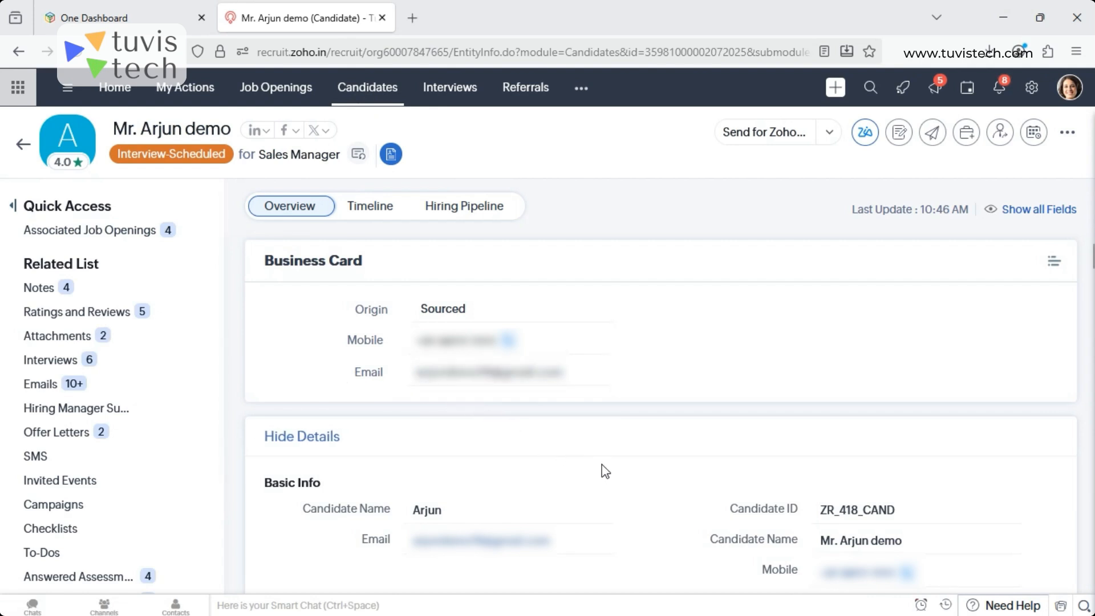
left_click(78, 314)
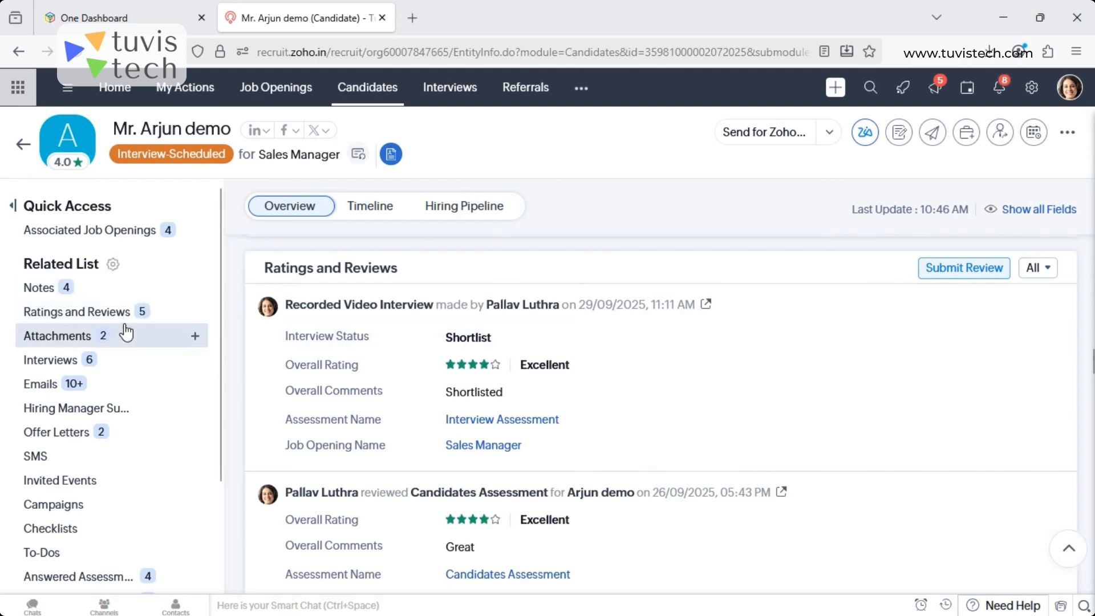
left_click(495, 421)
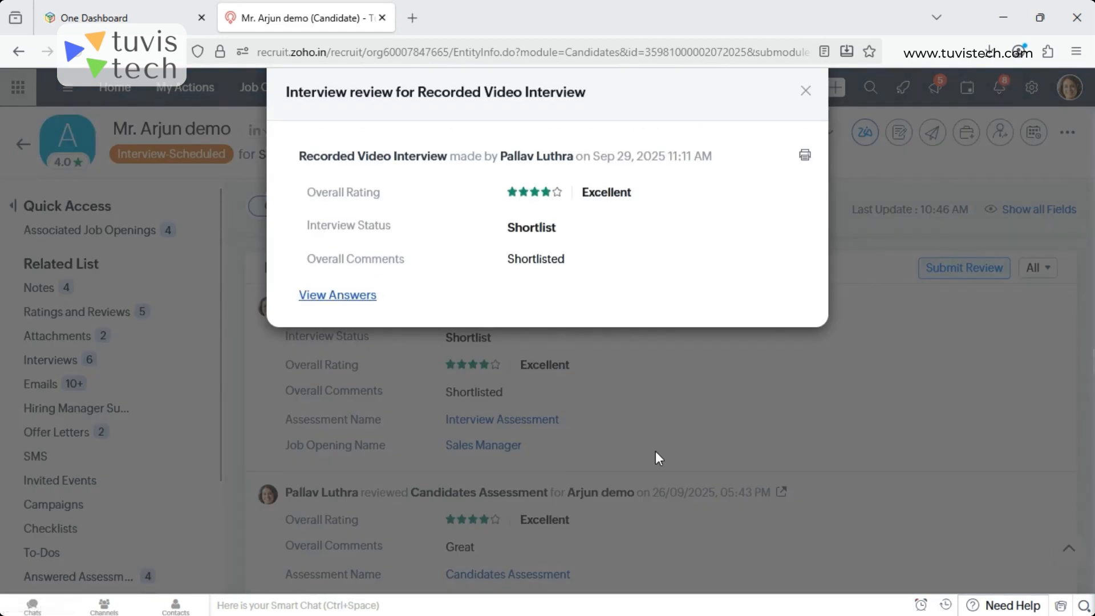
left_click(326, 297)
scroll(489, 425, "down", 5)
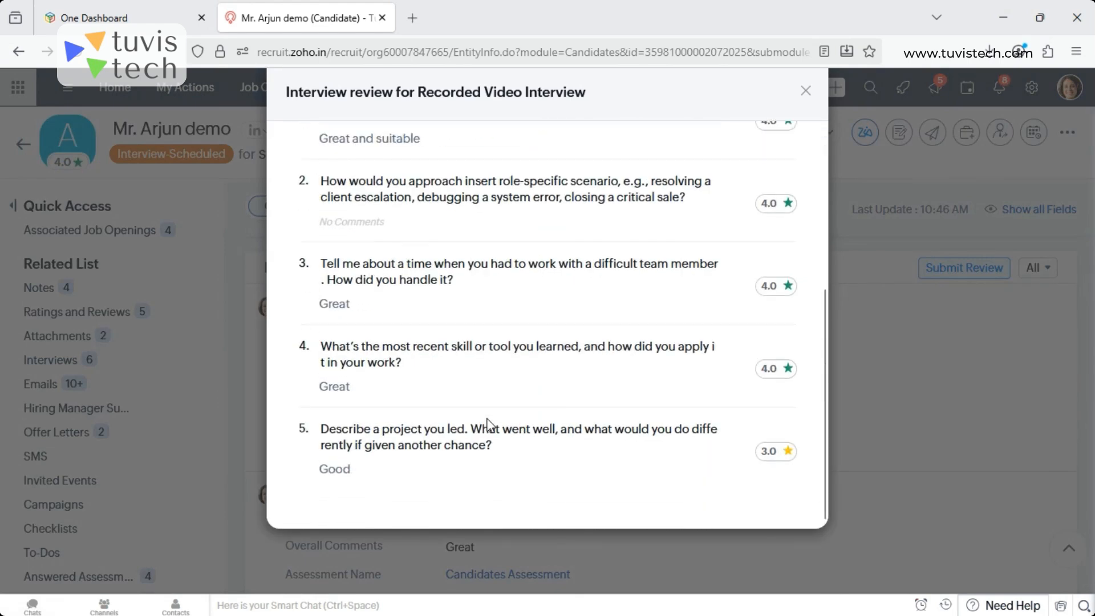
scroll(488, 424, "up", 5)
left_click(806, 91)
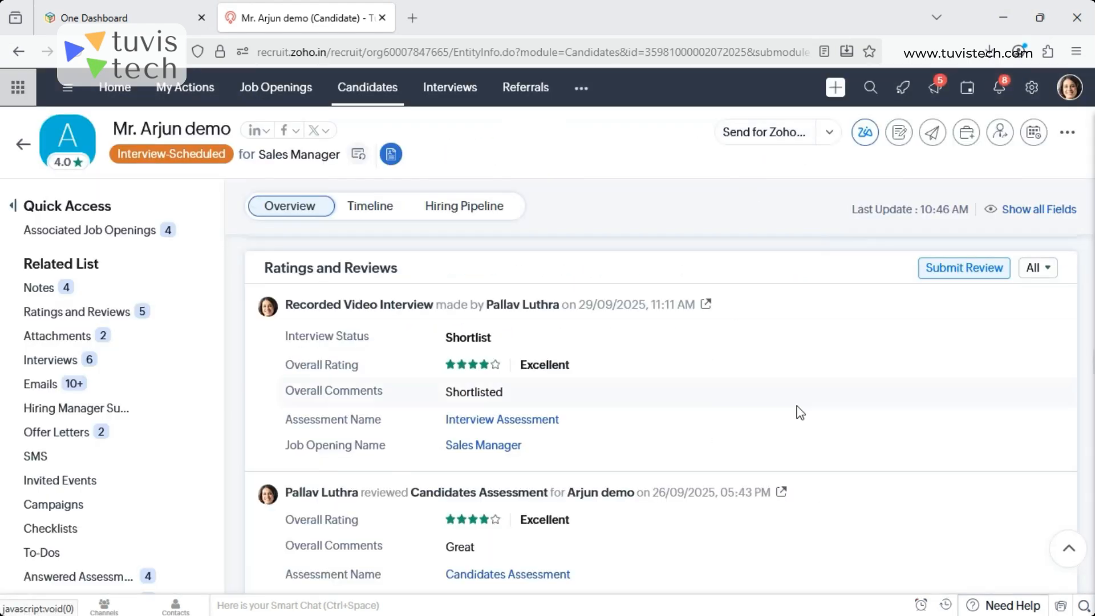
Look through the candidate's other reviews and open the Recorded Video Interview dated 29/09/2025 from the candidate's interviews.
scroll(853, 433, "down", 2)
scroll(853, 434, "down", 1)
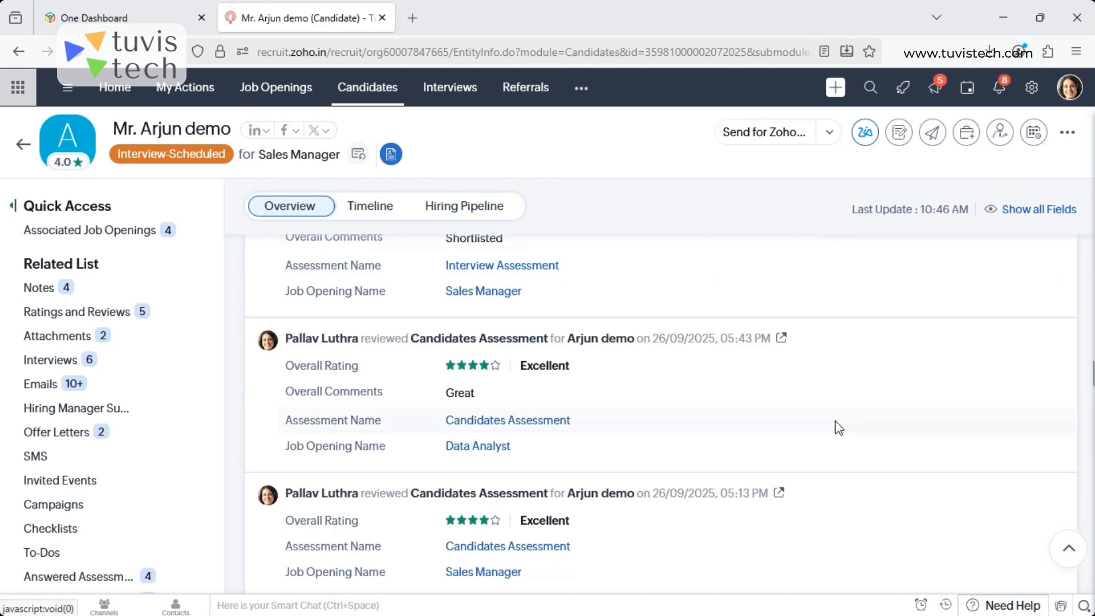
scroll(839, 427, "down", 6)
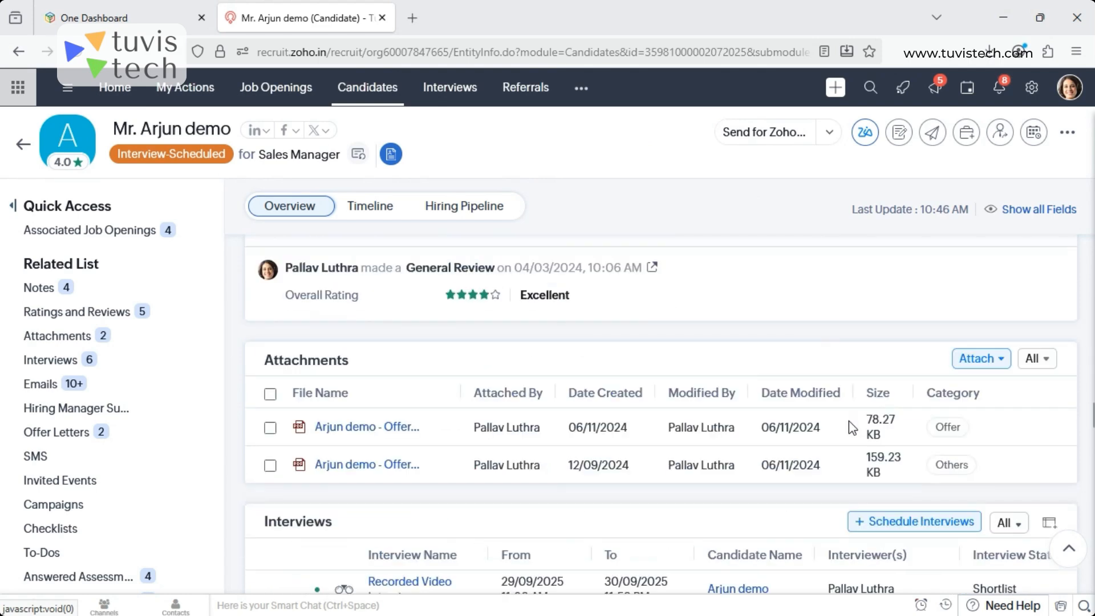
scroll(854, 425, "down", 3)
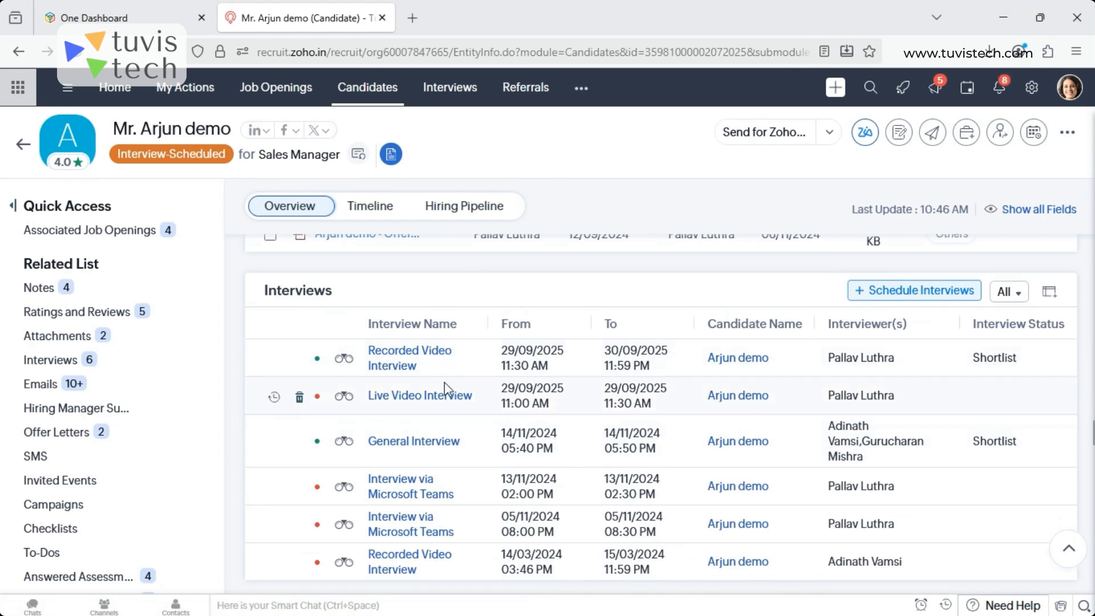
left_click(406, 359)
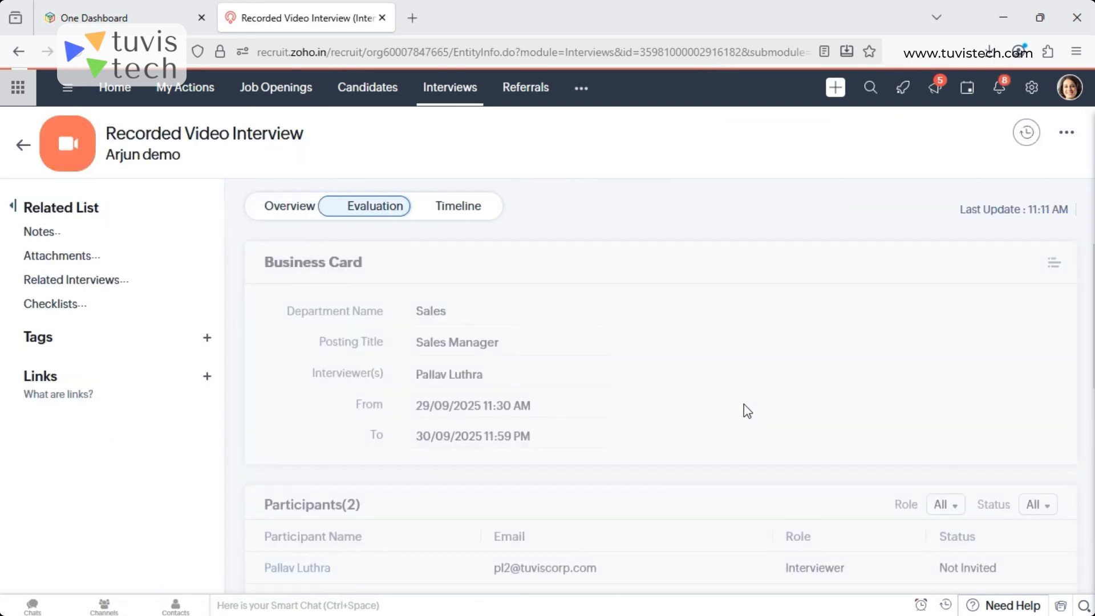
Examine the interview's evaluation, from the review information to the ratings and video answers of all five questions.
scroll(815, 421, "down", 10)
scroll(810, 424, "down", 3)
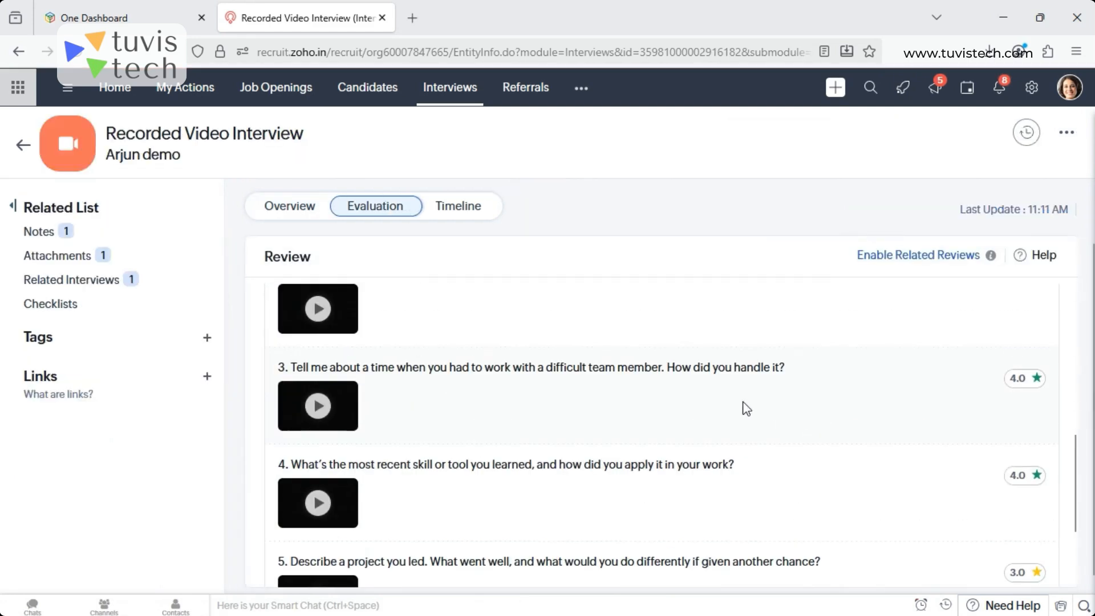
scroll(695, 396, "up", 4)
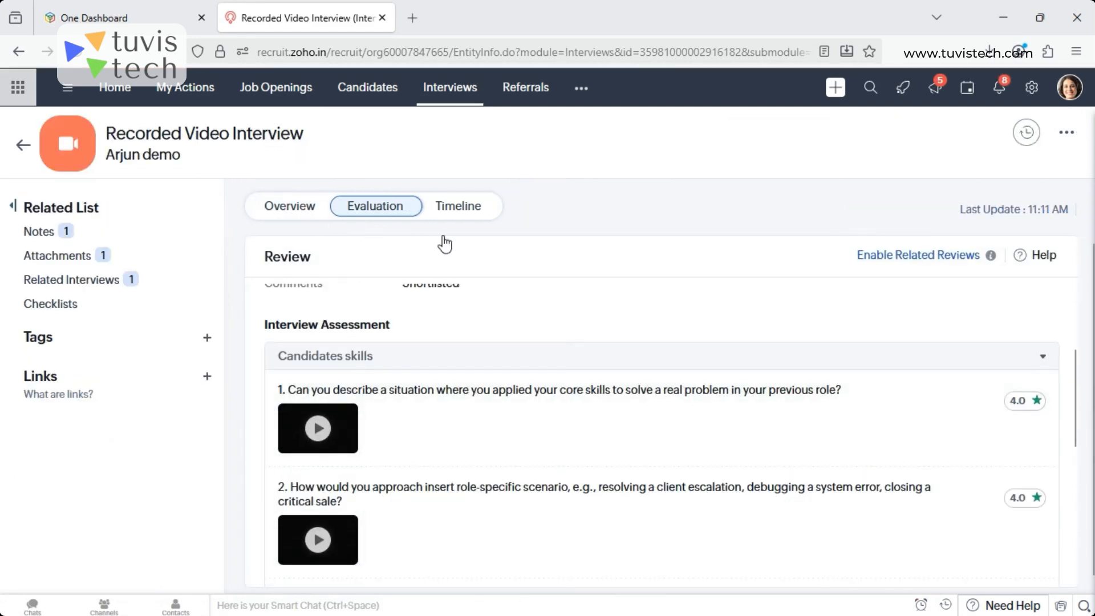
scroll(424, 277, "up", 3)
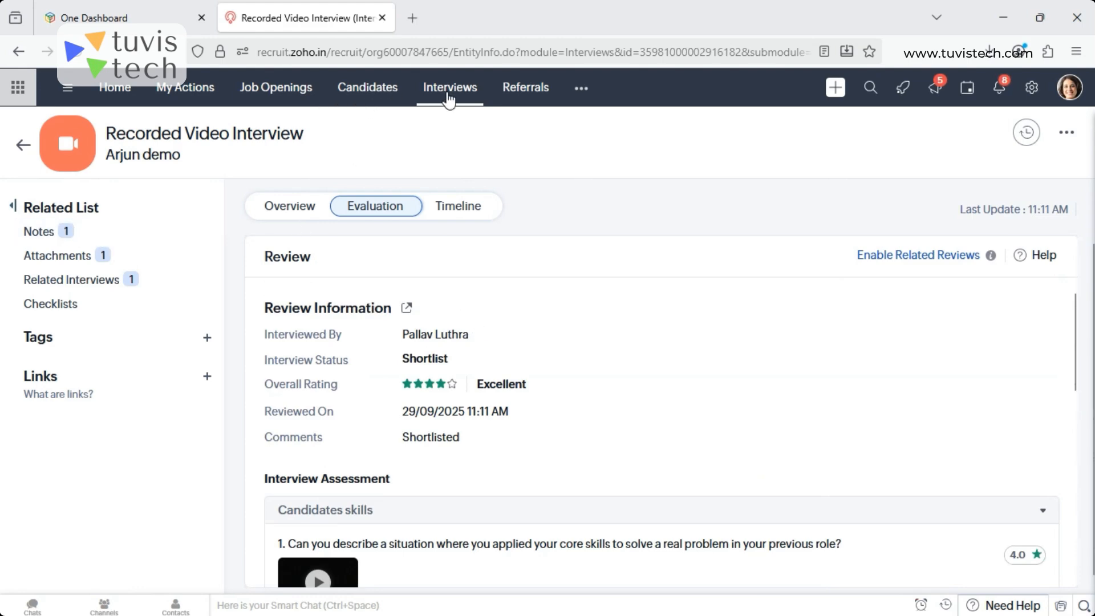
scroll(719, 374, "down", 3)
scroll(719, 374, "down", 5)
scroll(722, 377, "up", 8)
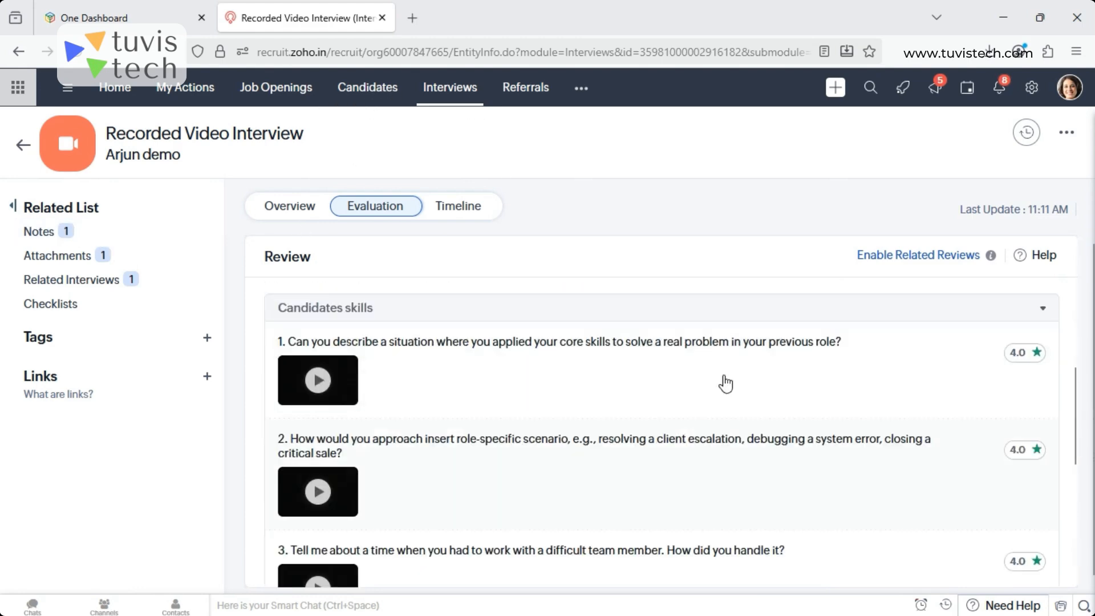
scroll(726, 378, "down", 2)
scroll(724, 376, "down", 5)
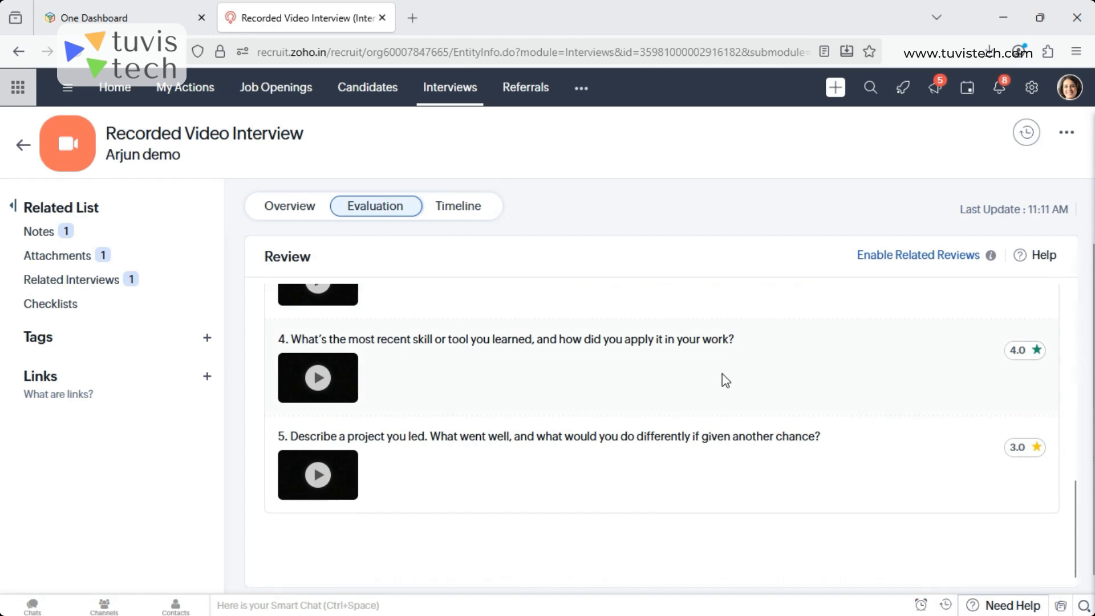
scroll(707, 362, "up", 1)
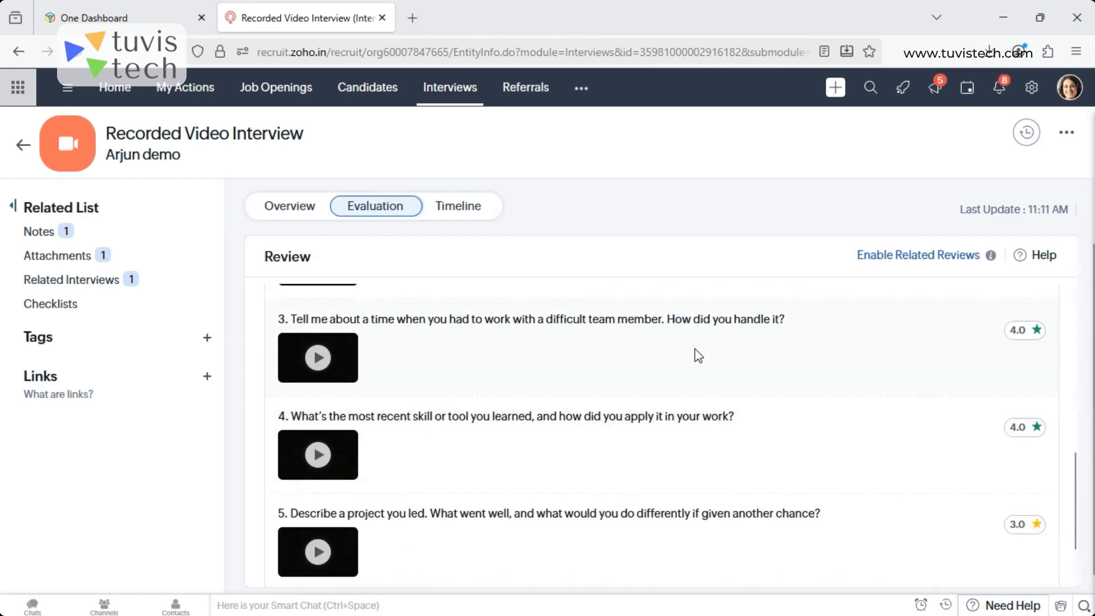
Reopen the Recorded Video Interview from the list of all interviews and look through its evaluation and overview.
left_click(453, 101)
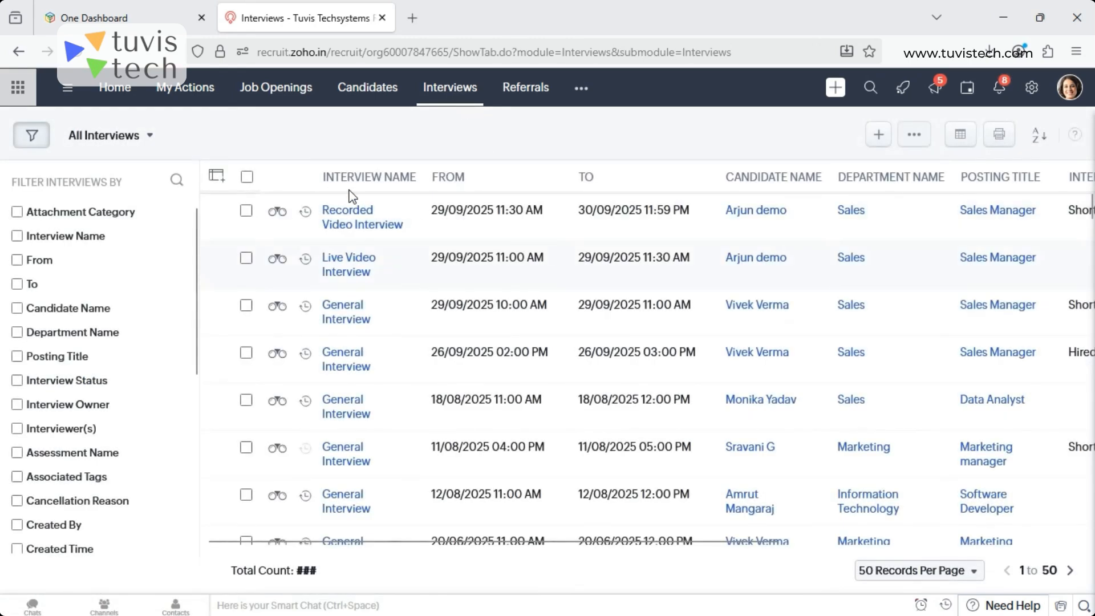
left_click(354, 220)
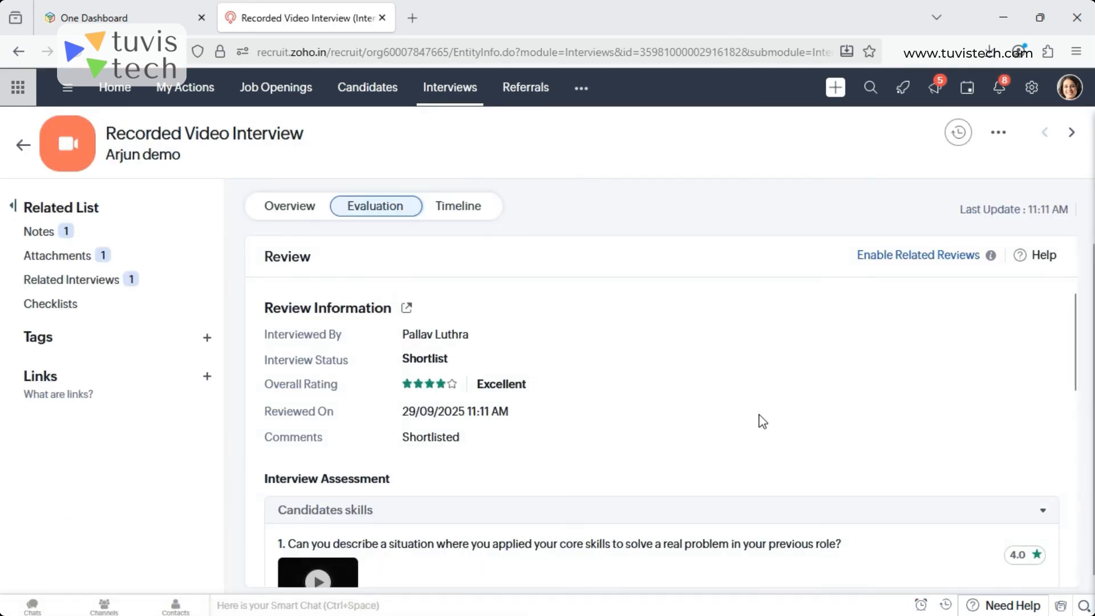
scroll(764, 421, "down", 10)
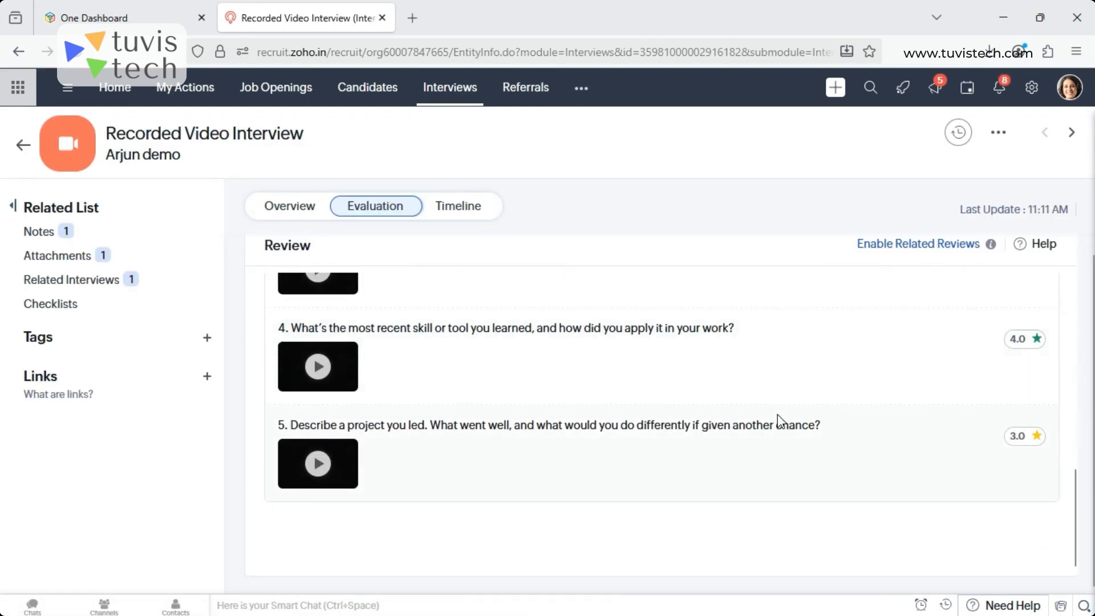
scroll(780, 418, "up", 10)
scroll(781, 417, "down", 1)
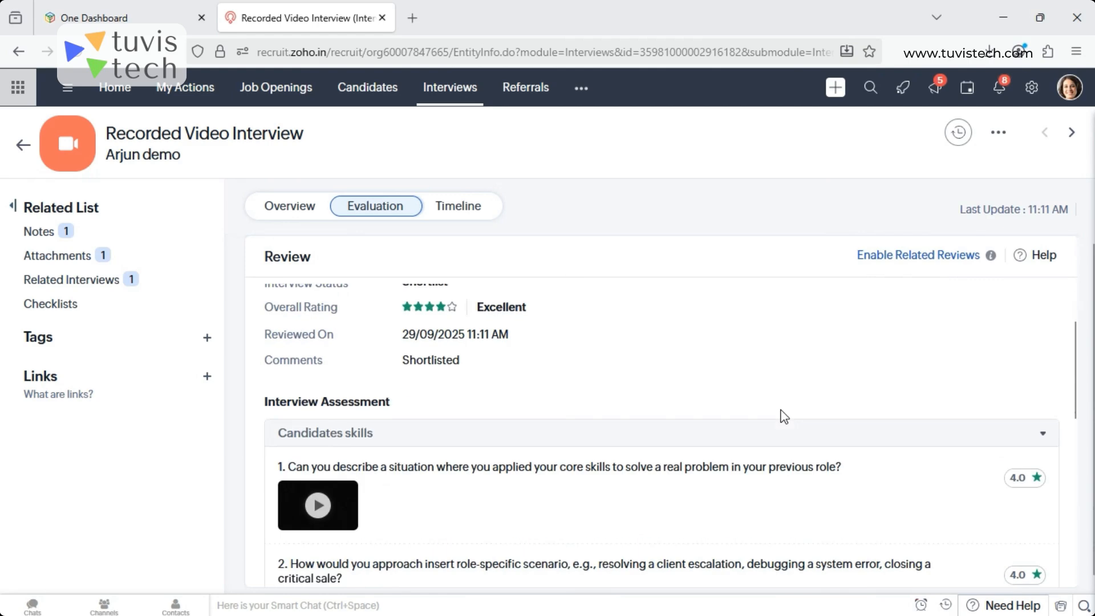
scroll(781, 413, "down", 4)
scroll(782, 411, "up", 4)
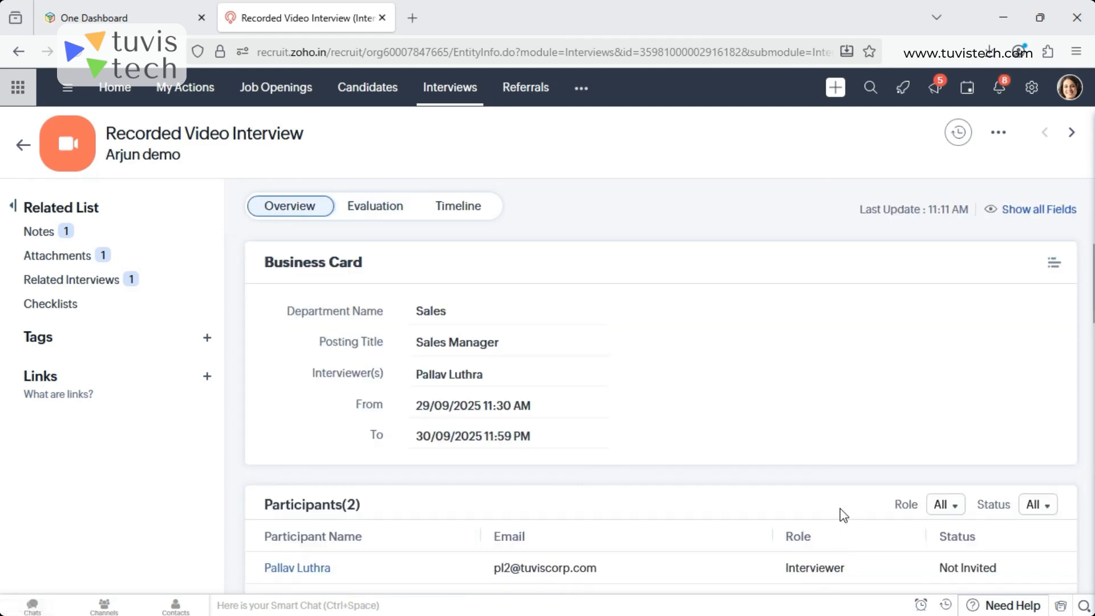
Open the candidate's record from the interview's information and look through the reviews under Ratings and Reviews.
scroll(842, 513, "down", 5)
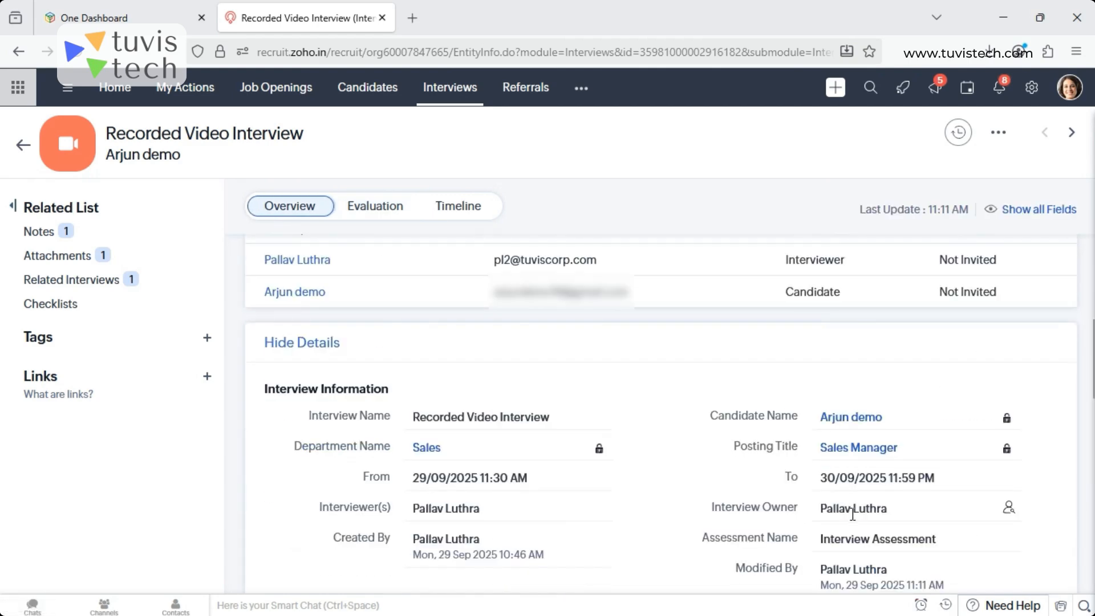
left_click(852, 422)
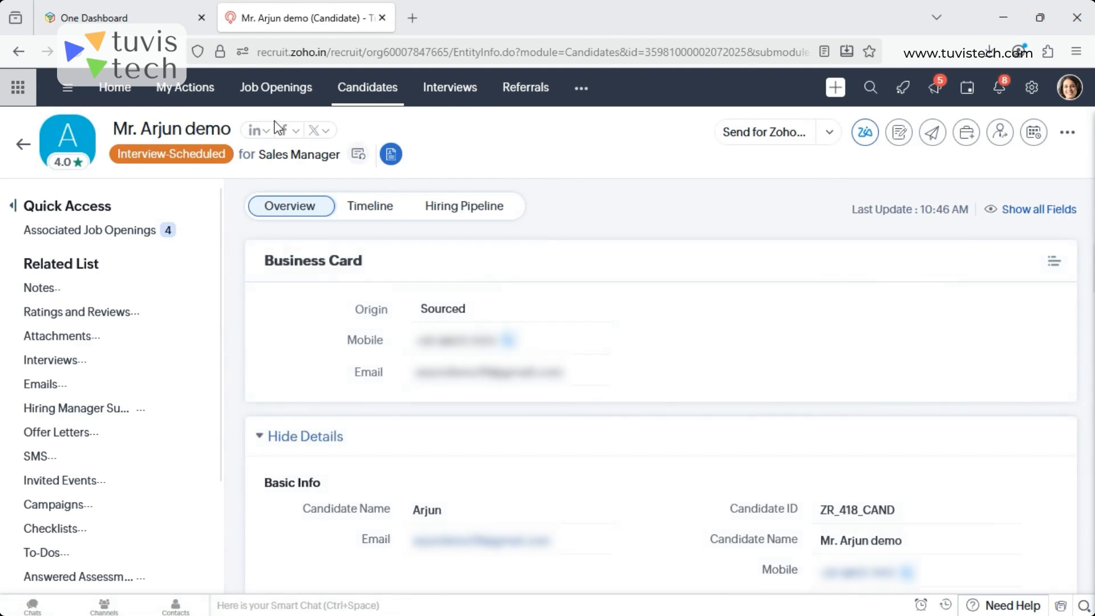
left_click(76, 312)
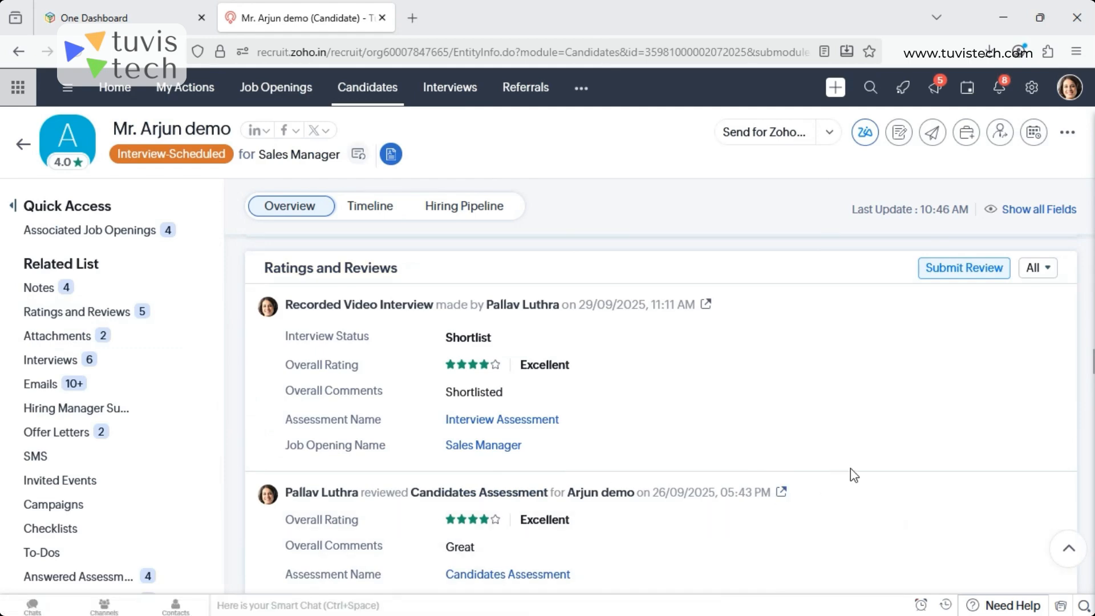
scroll(855, 474, "down", 4)
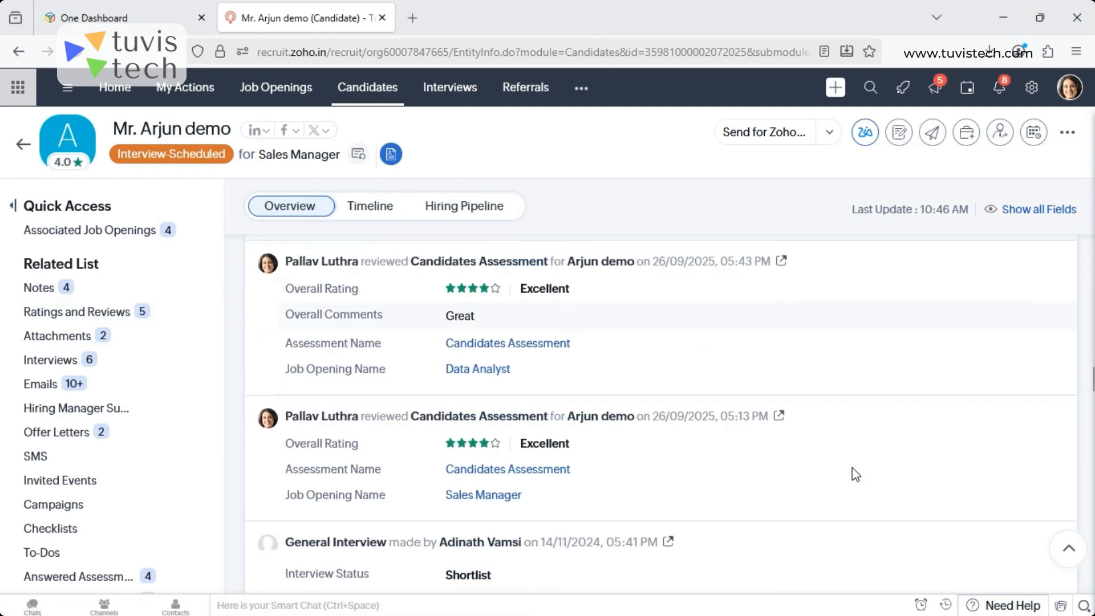
scroll(856, 473, "up", 4)
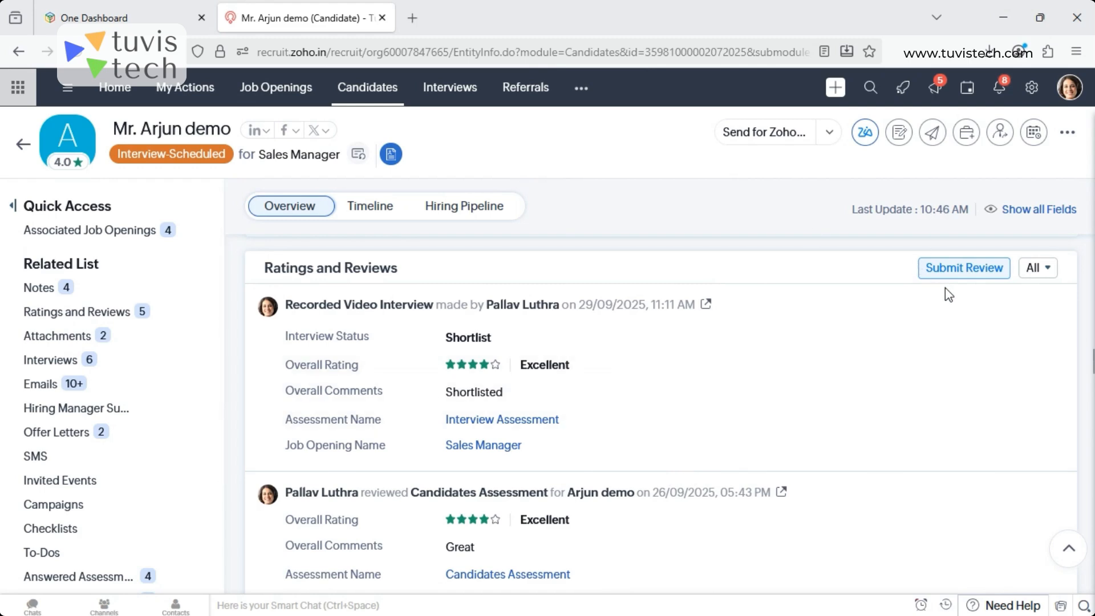
Open a new Video Interview form from the list of interviews, look through the Live Interview fields, and cancel it.
left_click(445, 97)
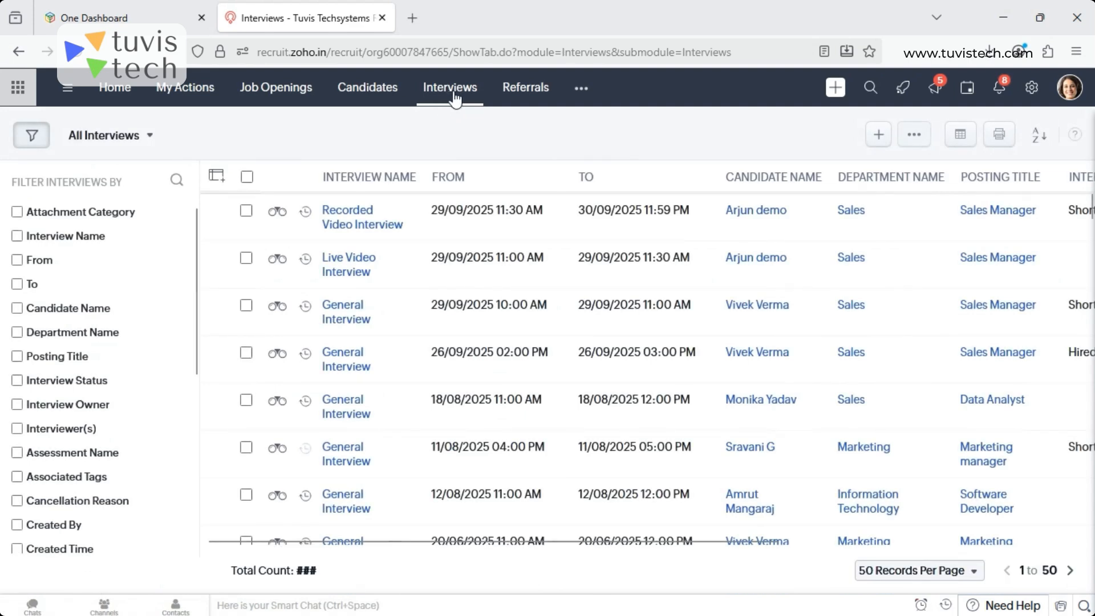
left_click(879, 135)
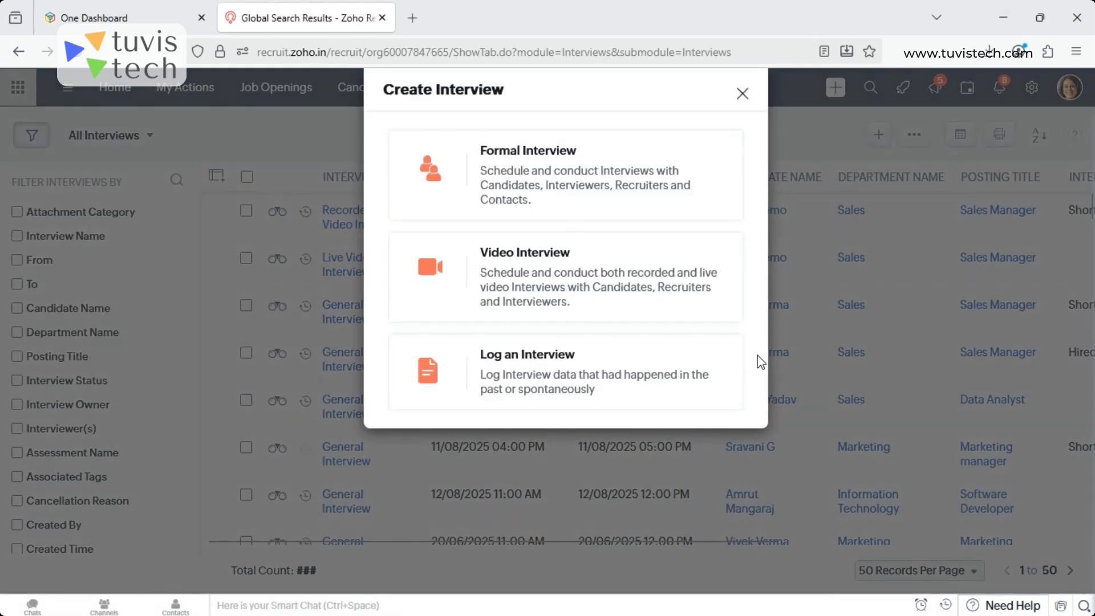
left_click(544, 311)
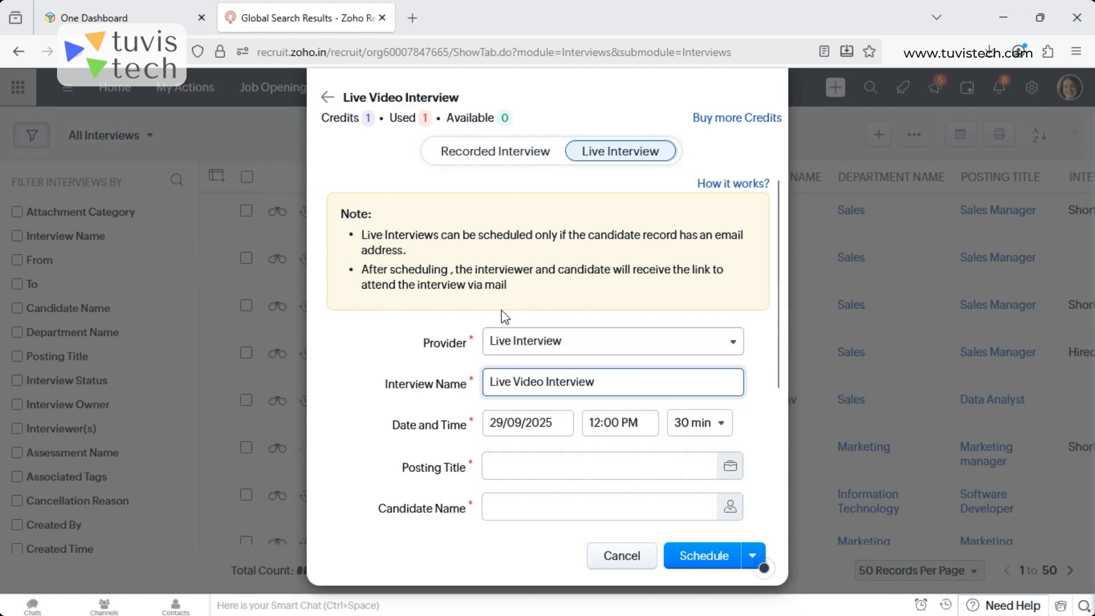
scroll(648, 344, "down", 2)
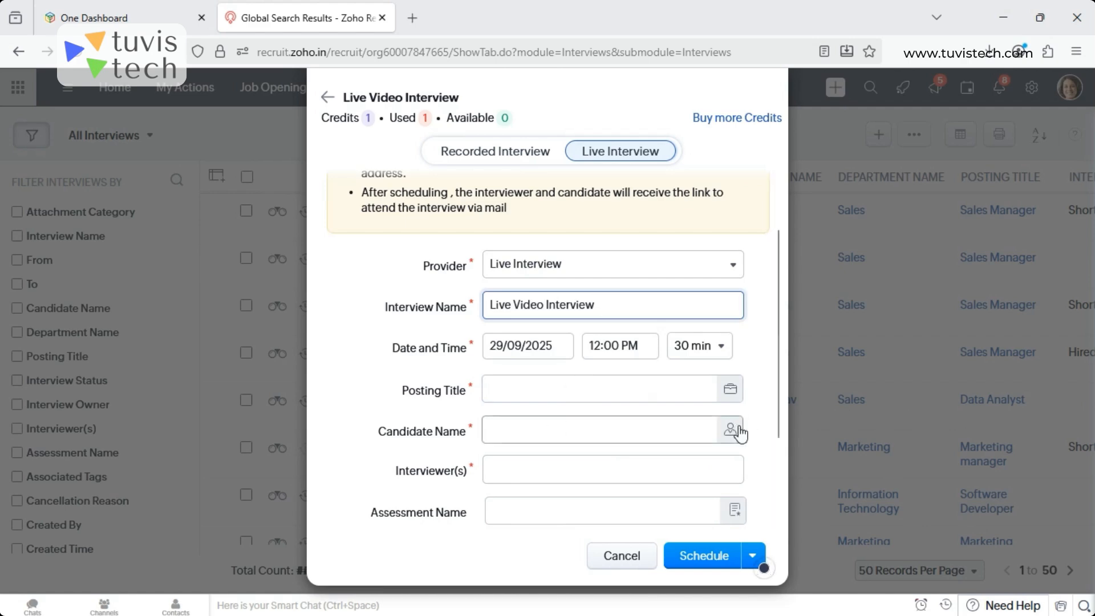
scroll(730, 427, "down", 2)
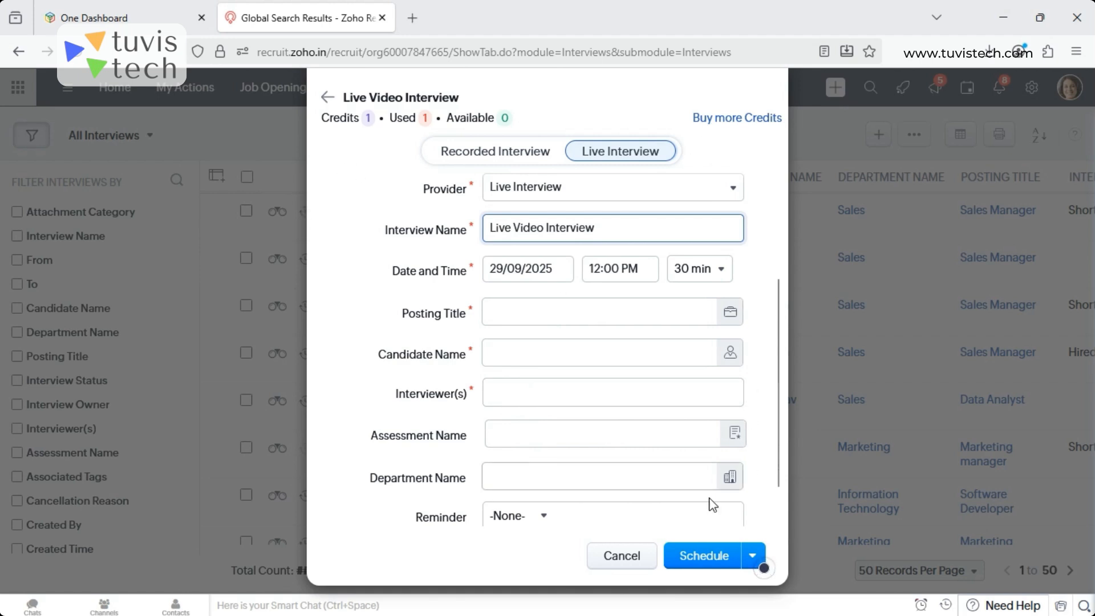
left_click(634, 559)
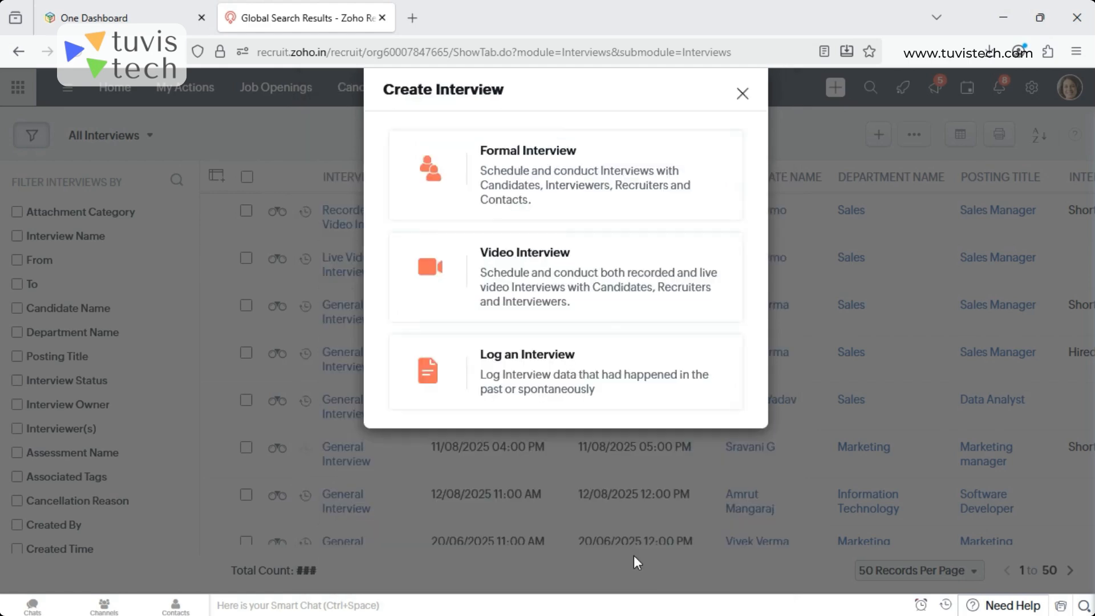
left_click(741, 95)
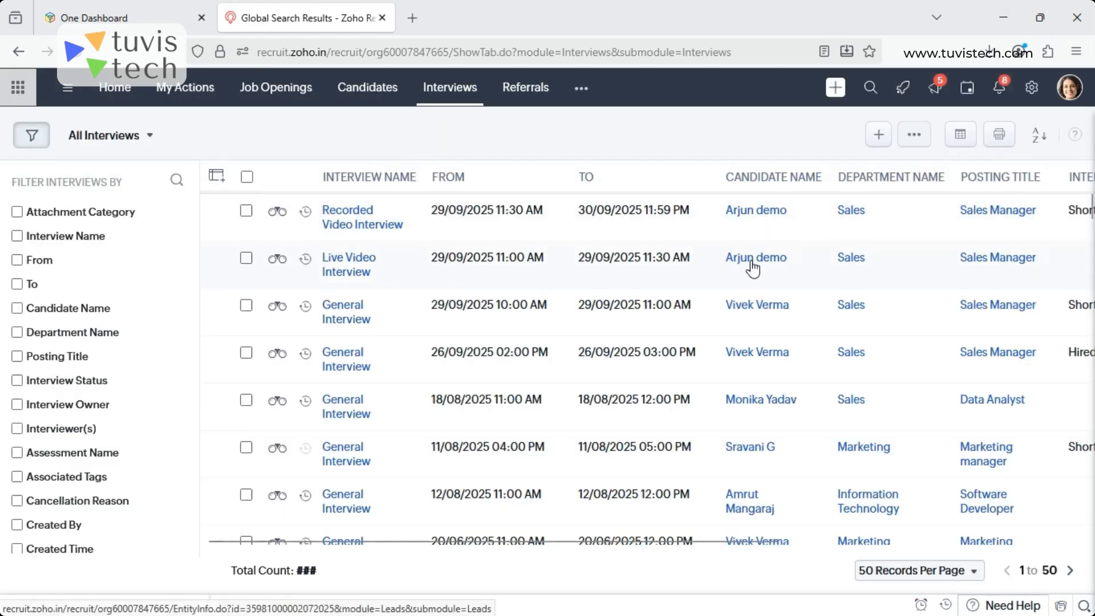
Open the Live Video Interview starting 29/09/2025 11:00 AM and go to its evaluation with the live video.
mouse_move(738, 270)
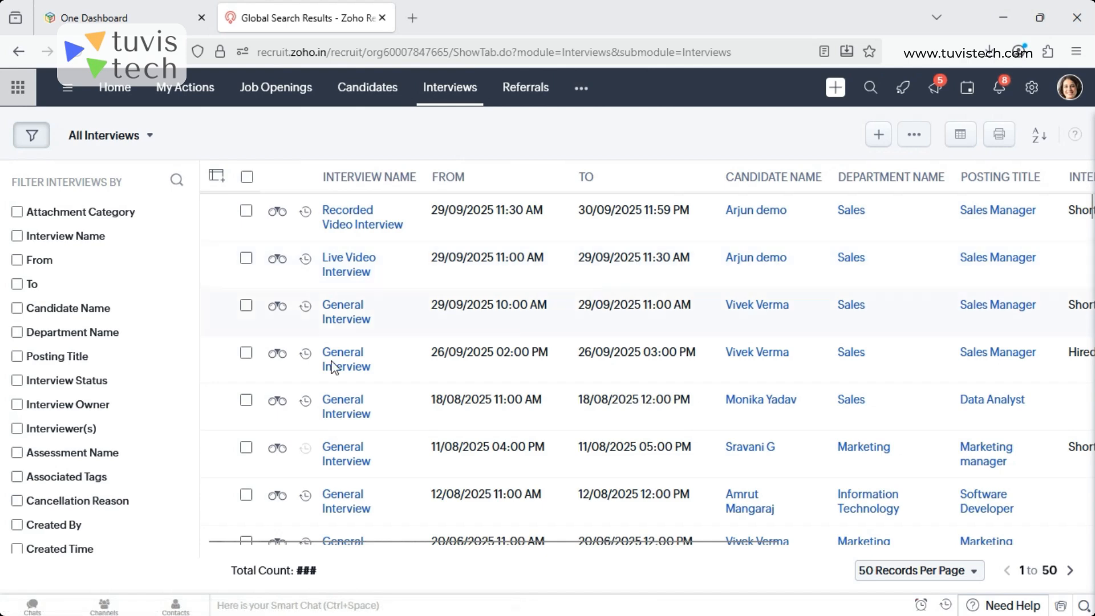
left_click(349, 268)
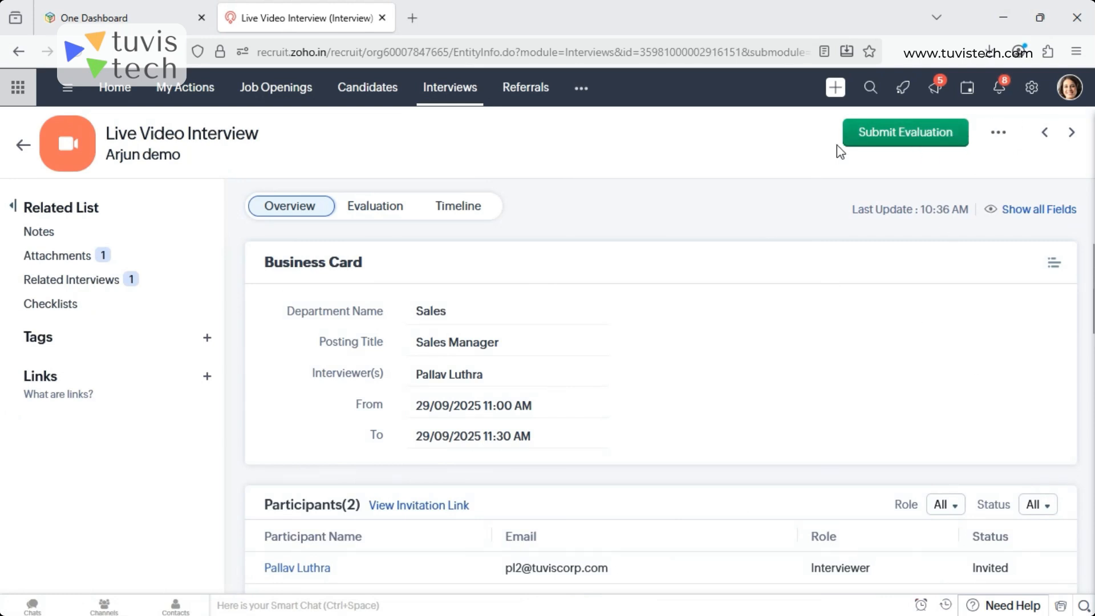
left_click(903, 140)
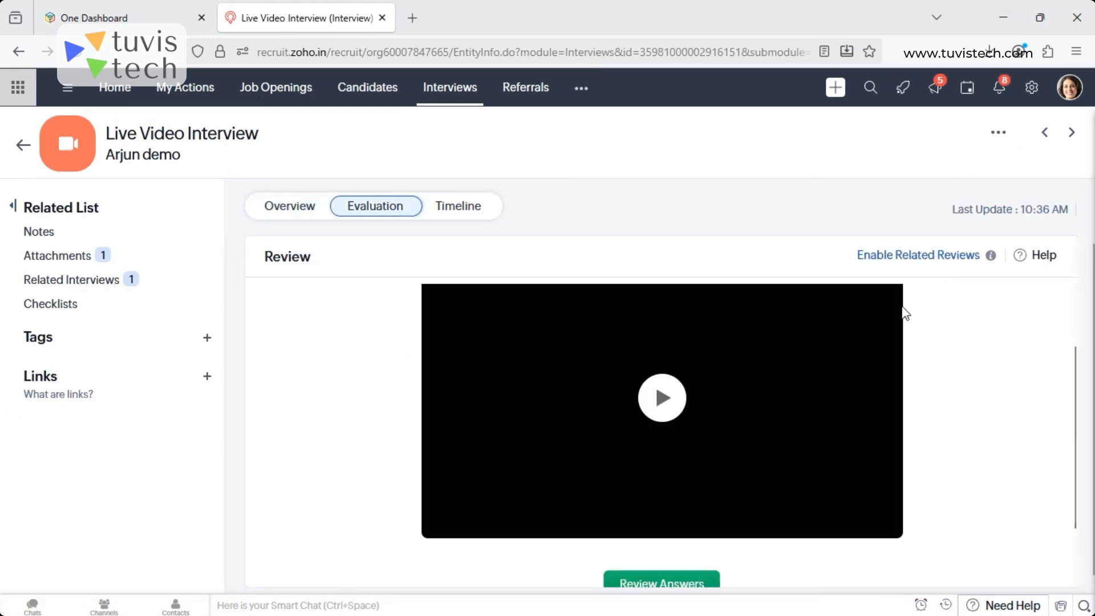
scroll(940, 338, "down", 1)
scroll(909, 407, "down", 1)
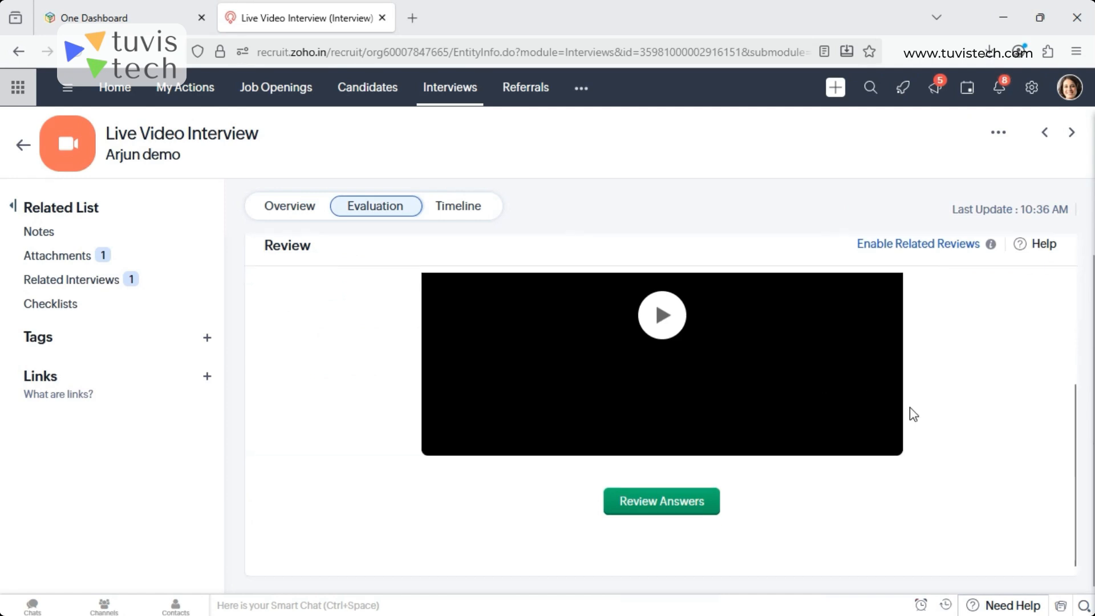
scroll(912, 409, "up", 3)
scroll(890, 398, "down", 3)
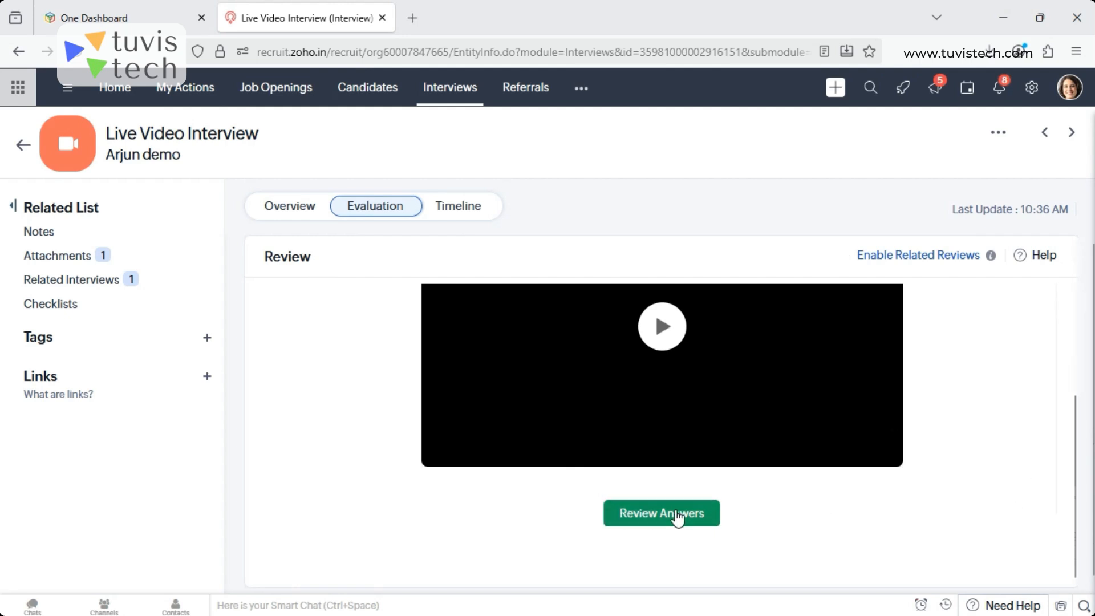
Review the live interview's answers and submit a four-star Excellent overall rating, the status Shortlist and the comment "Shortlisted".
left_click(665, 515)
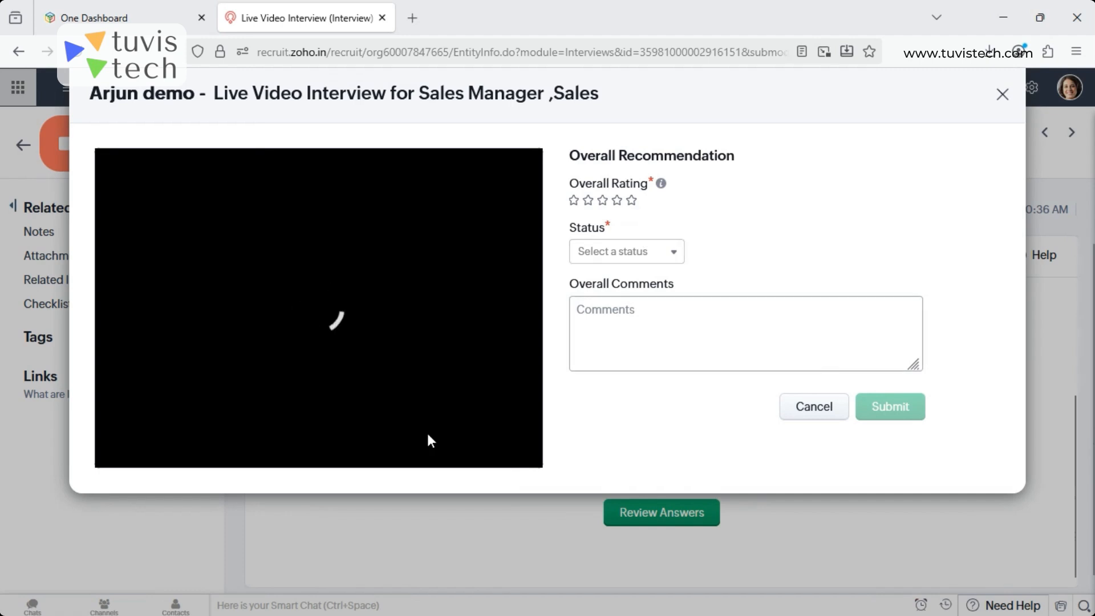
left_click(126, 447)
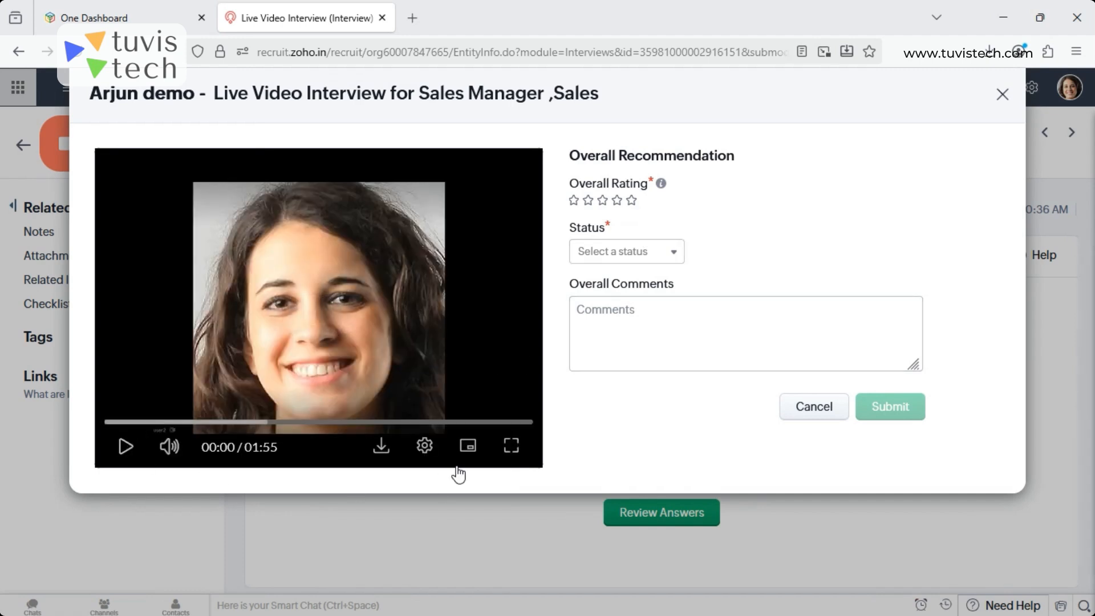
left_click(617, 200)
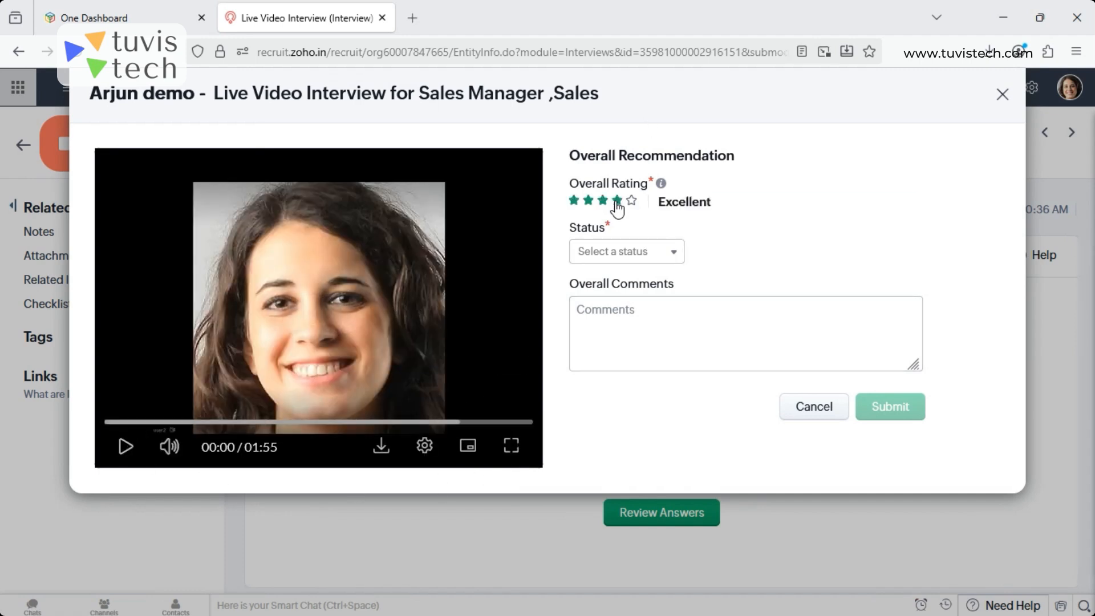
left_click(650, 253)
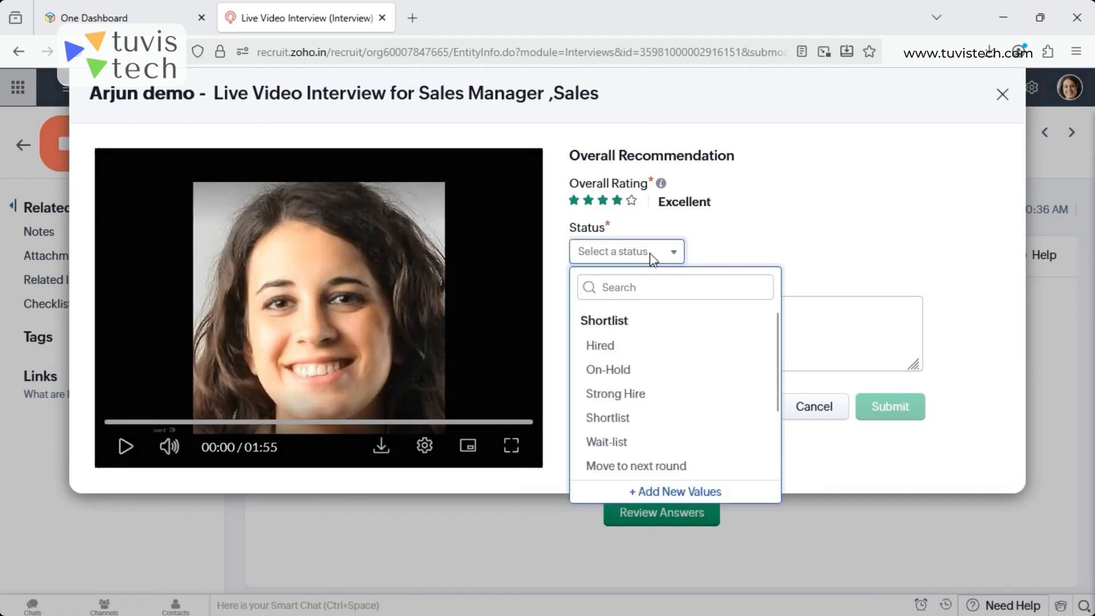
left_click(617, 419)
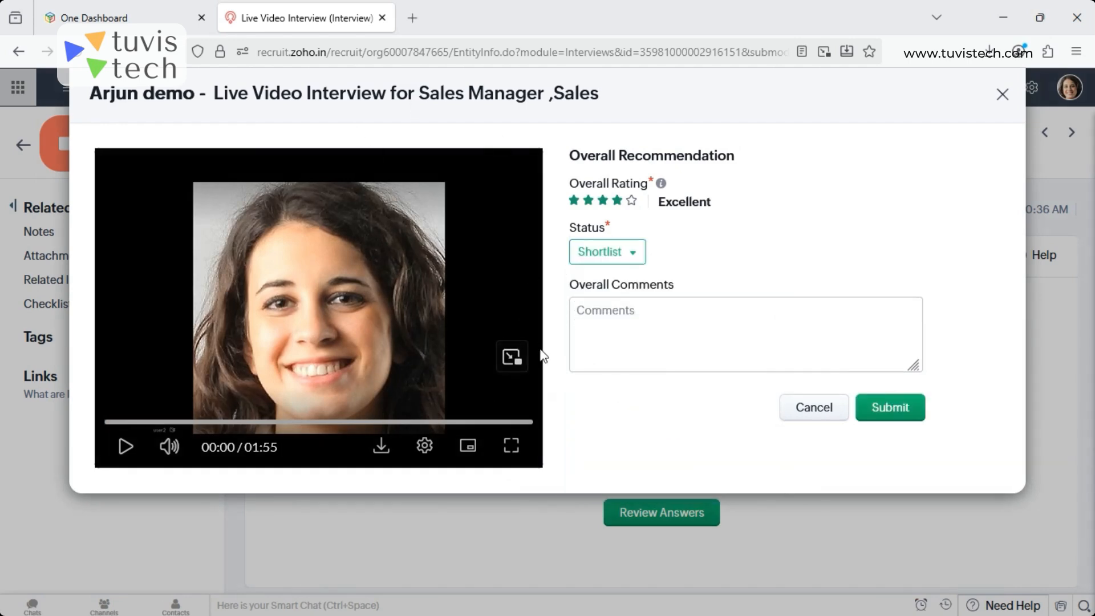
left_click(623, 329)
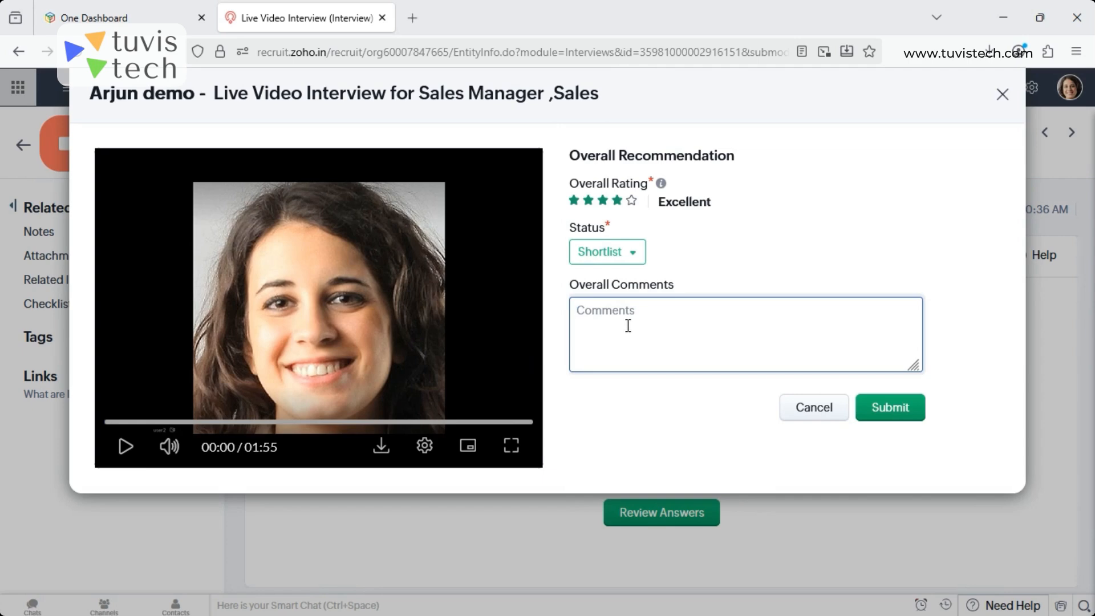
type("Shortlisted")
left_click(904, 409)
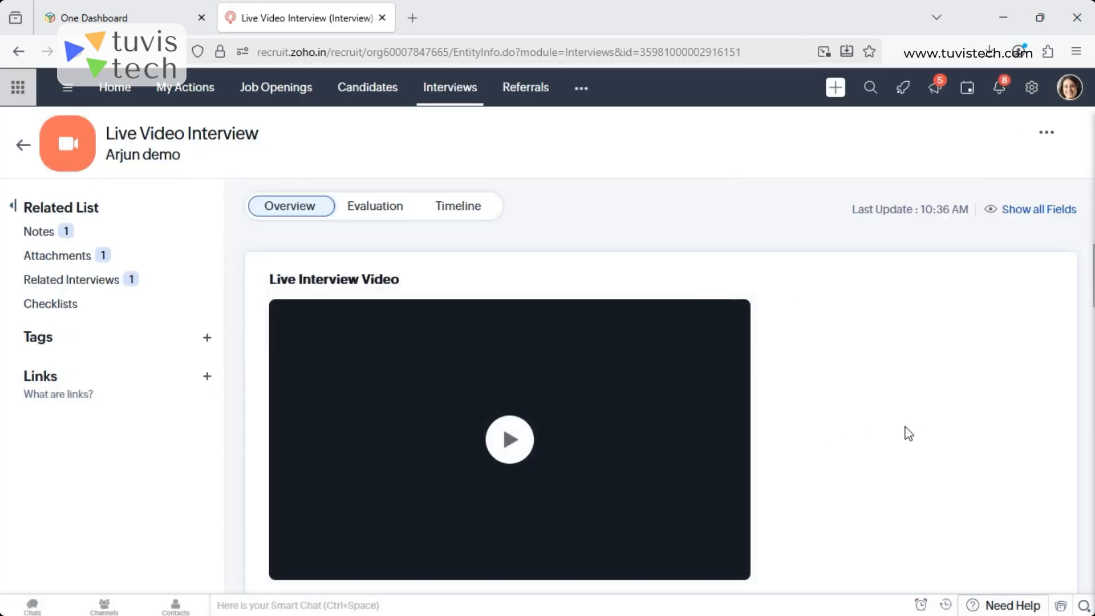
Examine the Live Video Interview's overview and evaluation, including the review information, business card, participants and interview information.
scroll(973, 408, "down", 5)
scroll(977, 408, "up", 3)
scroll(978, 408, "down", 4)
scroll(976, 408, "up", 1)
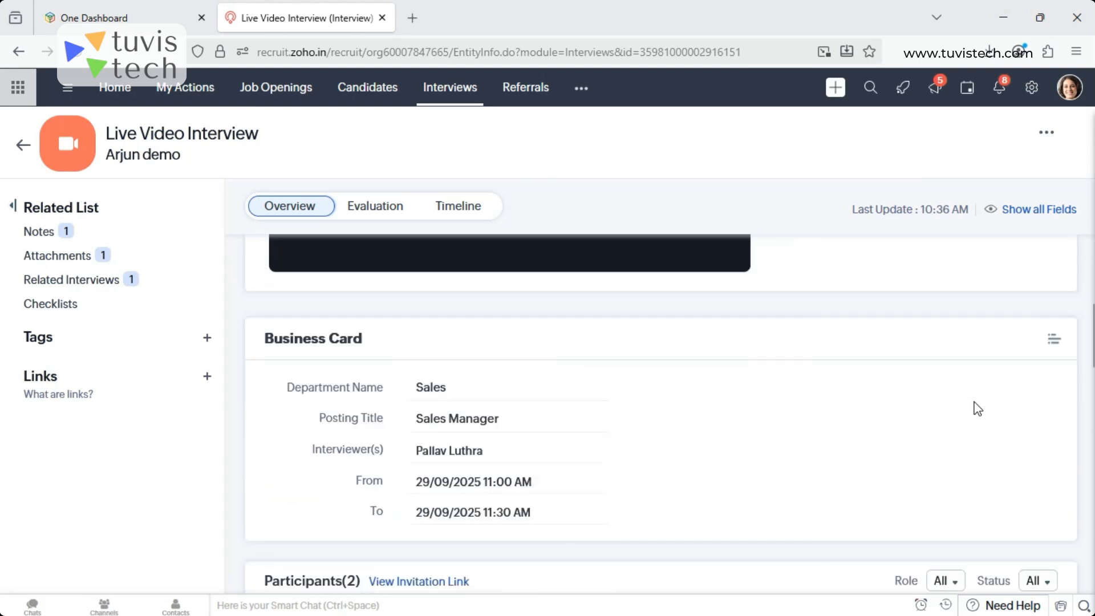
scroll(975, 408, "down", 4)
scroll(978, 409, "up", 3)
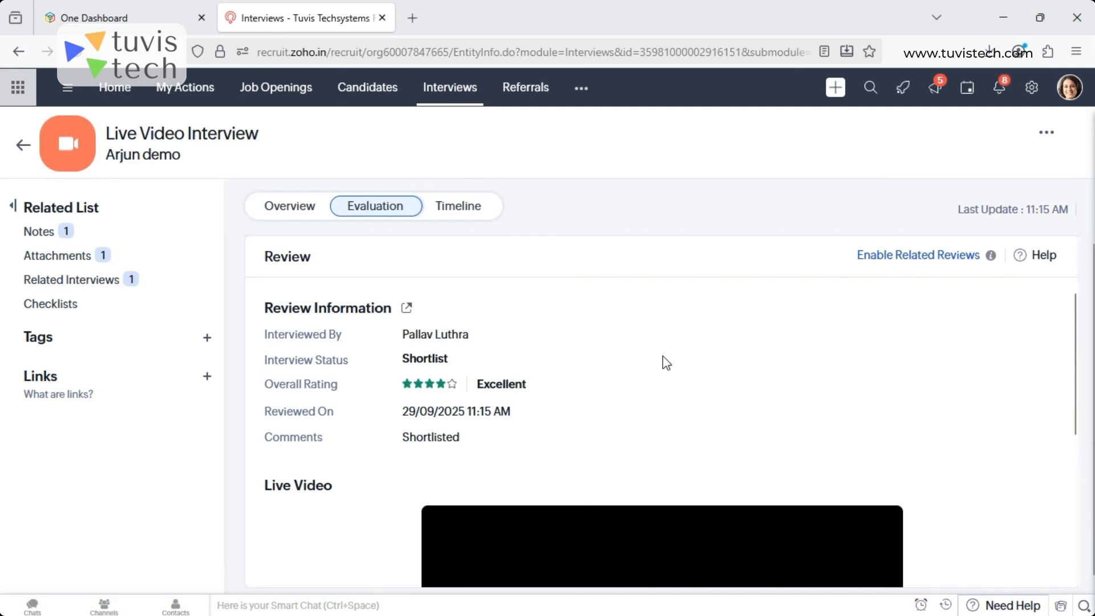
left_click(289, 208)
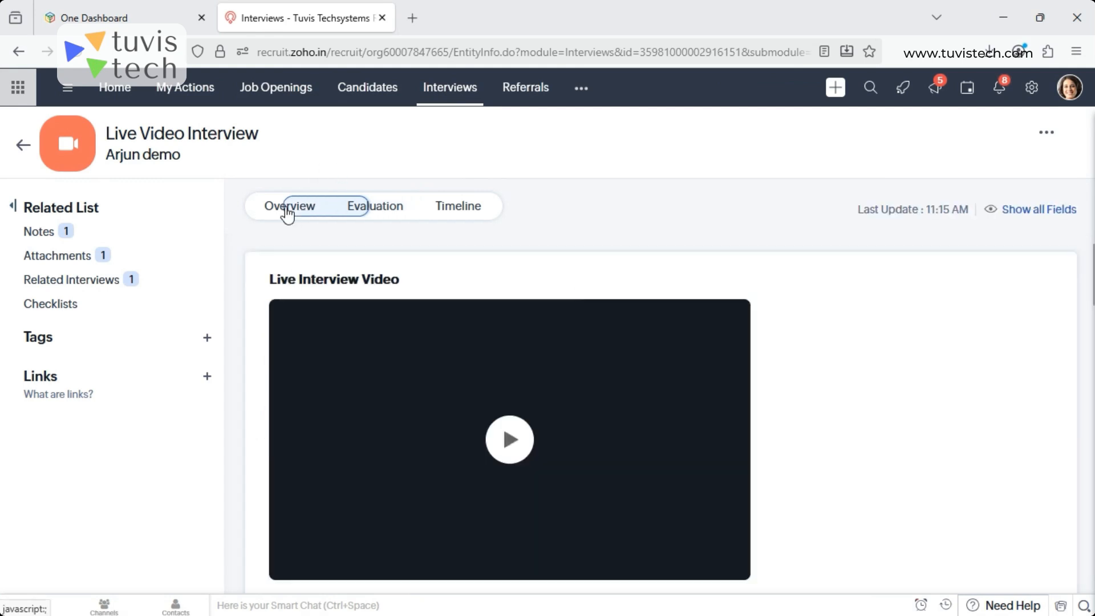
scroll(859, 366, "down", 10)
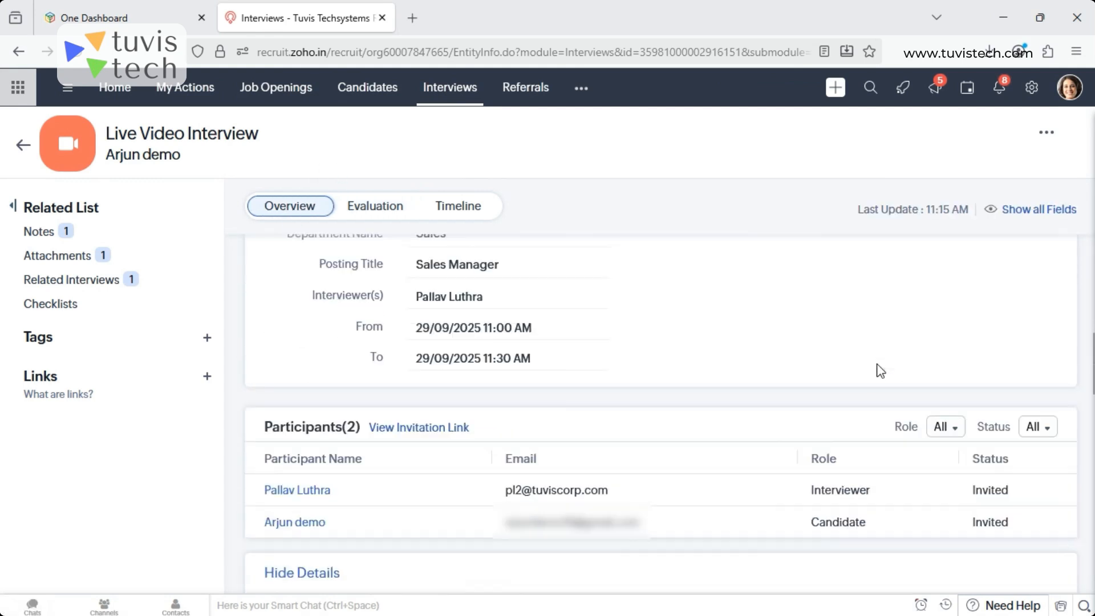
scroll(881, 369, "down", 1)
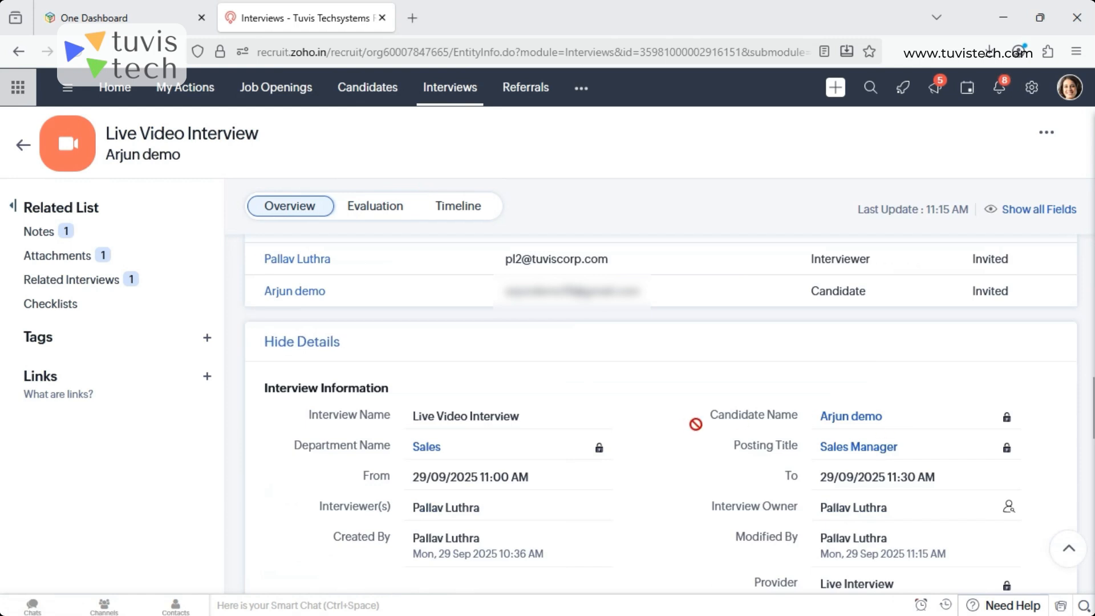
Open the candidate's record from the live interview and view the Live Video Interview review under Ratings and Reviews.
left_click(851, 419)
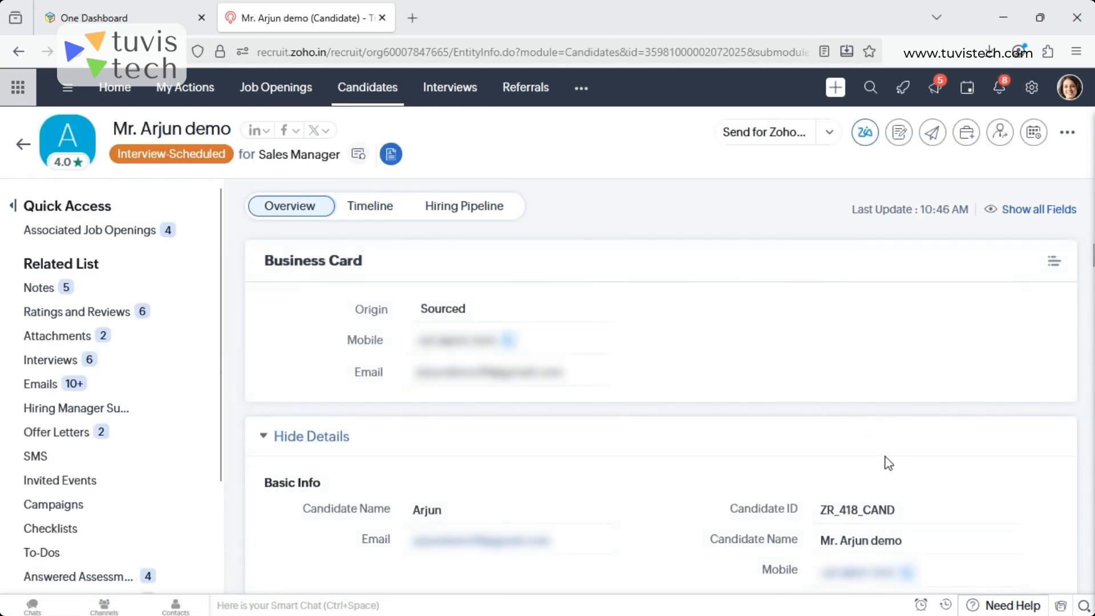
scroll(893, 462, "down", 1)
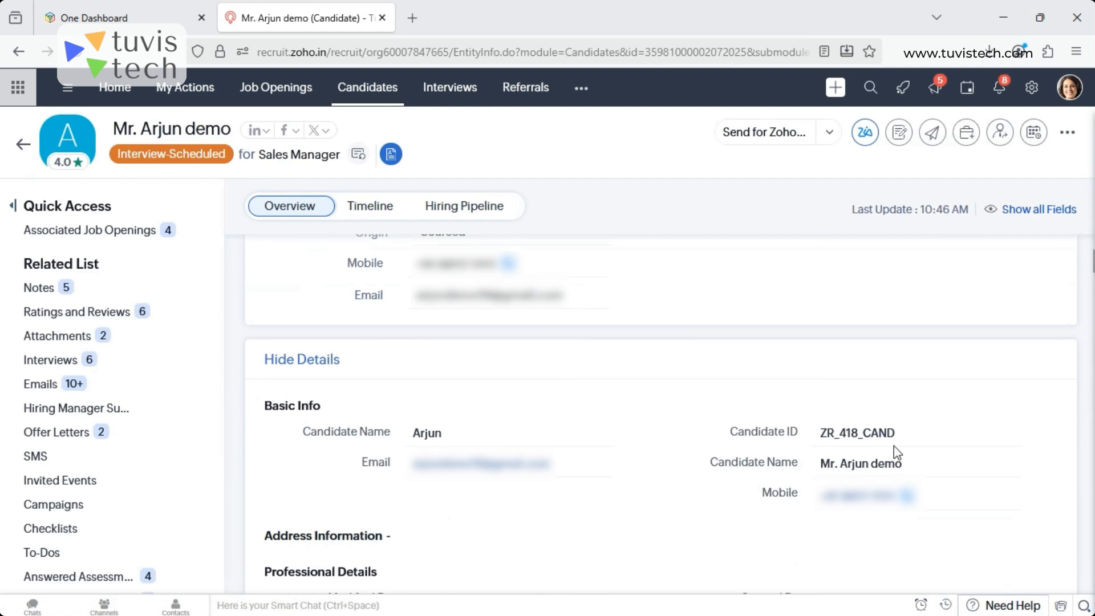
scroll(898, 453, "up", 1)
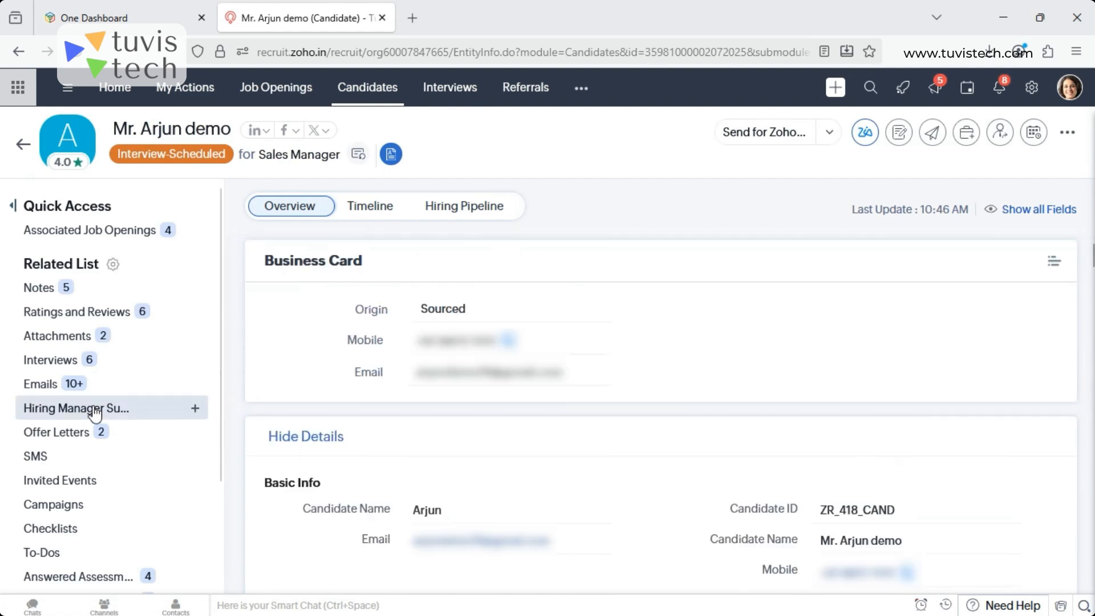
left_click(54, 318)
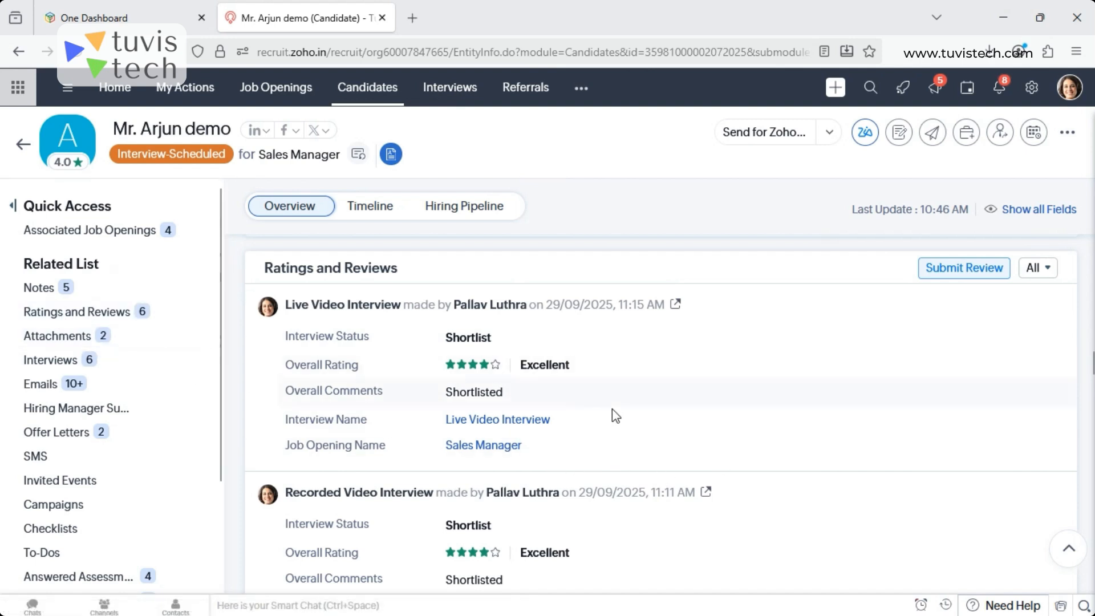
Open the Live Video Interview from its review and look through the evaluation's review information and live video.
left_click(500, 420)
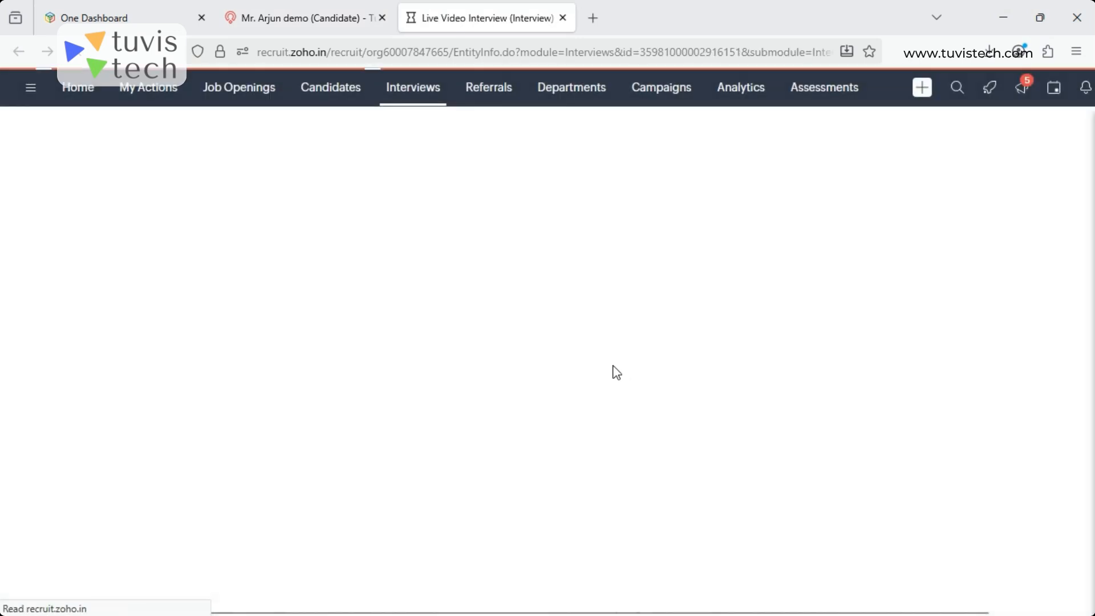
scroll(632, 380, "down", 7)
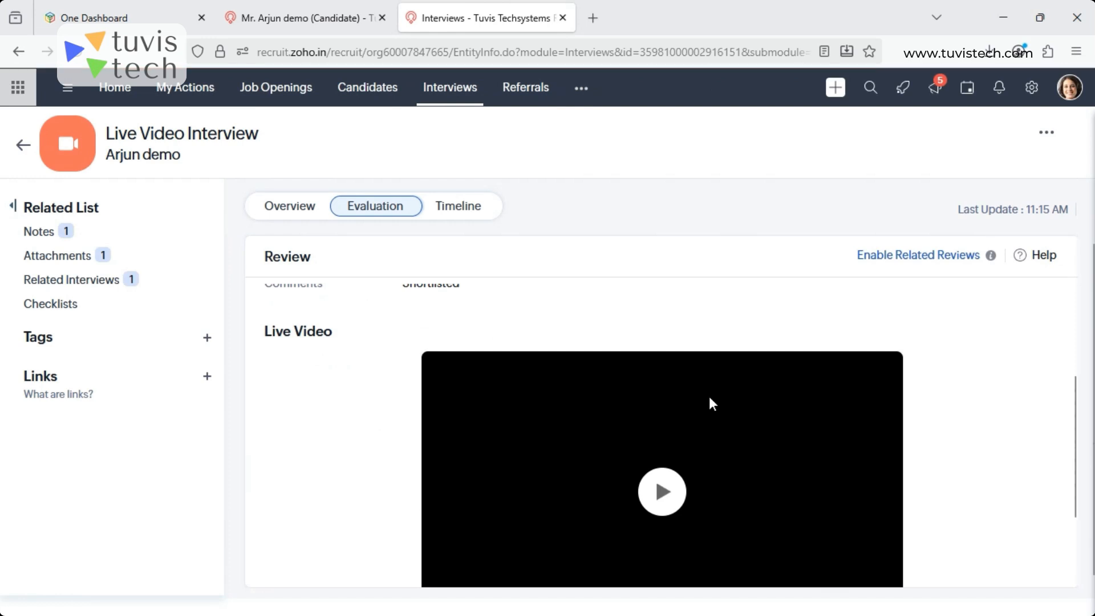
scroll(821, 463, "down", 2)
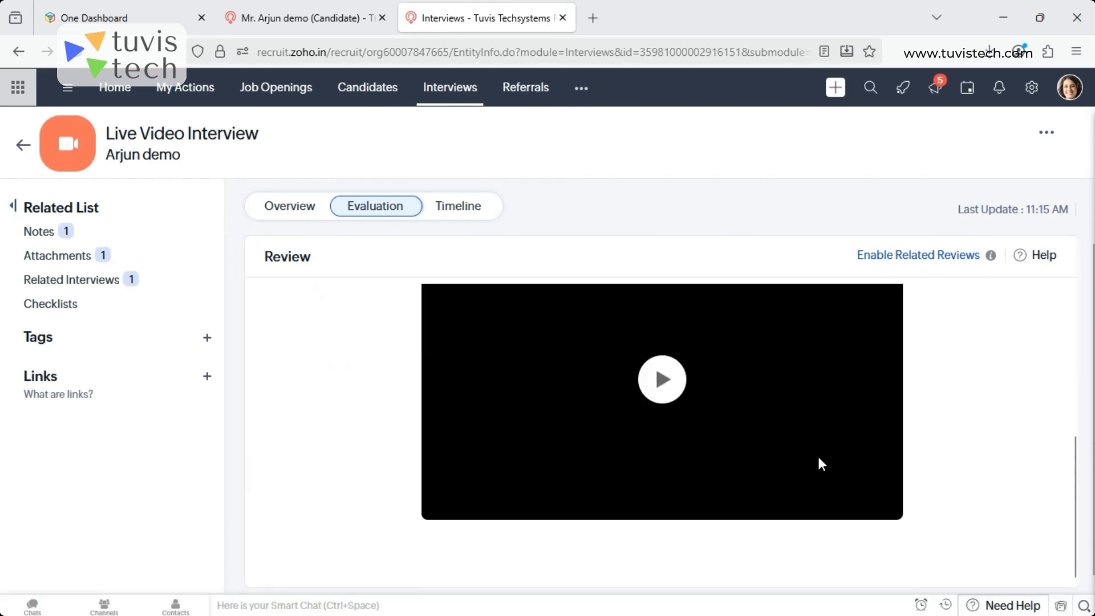
scroll(821, 463, "up", 4)
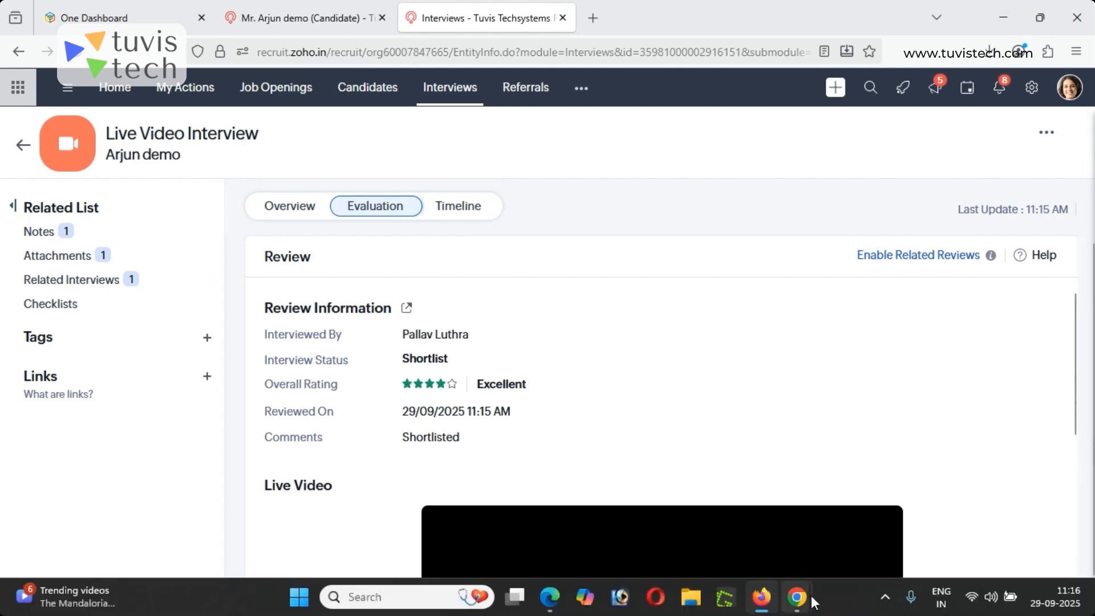
mouse_move(797, 596)
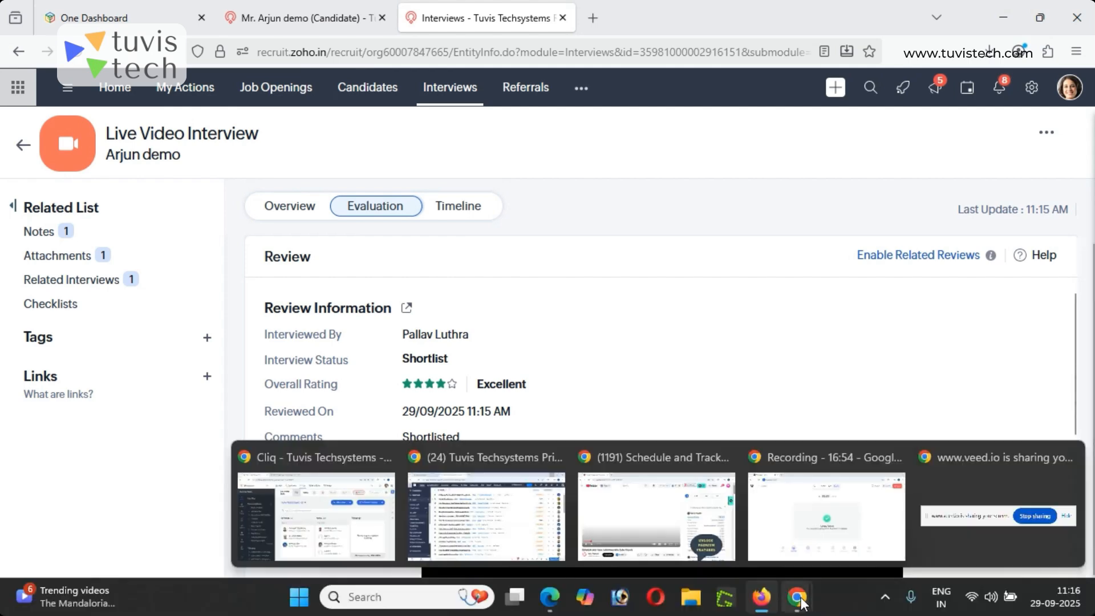
left_click(825, 516)
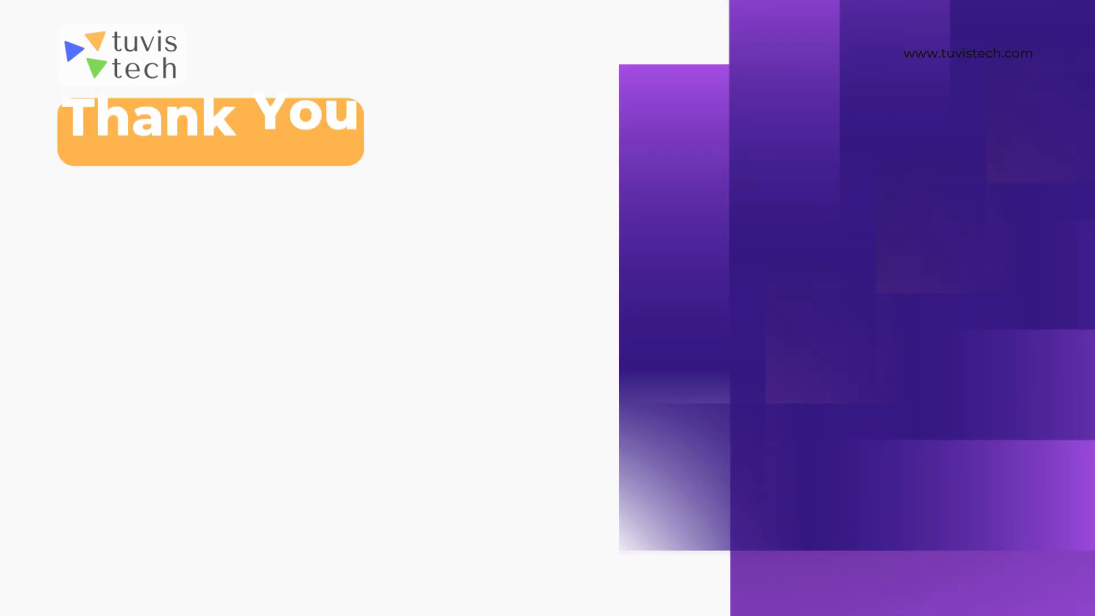